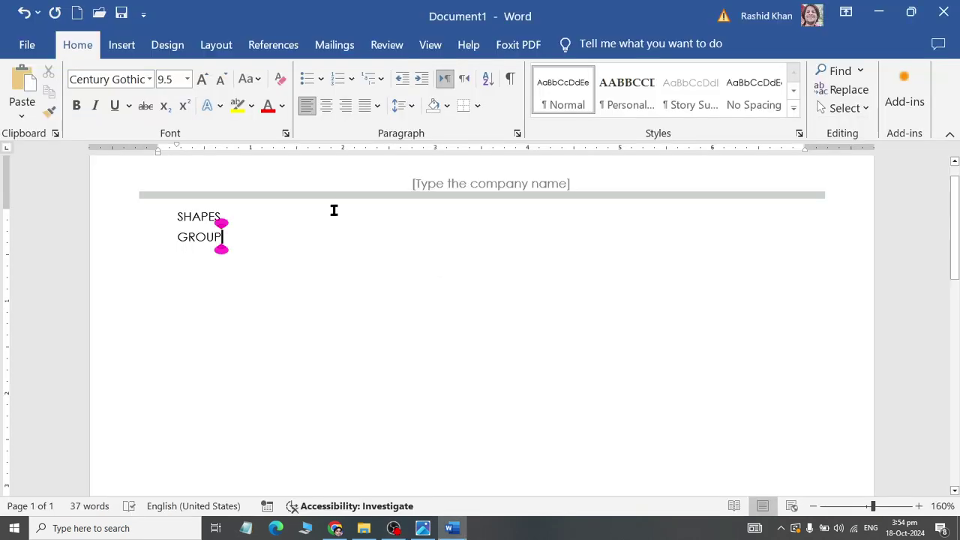
Step: Check the microphone input levels in the sound settings and close them without changes
right_click(823, 528)
left_click(698, 490)
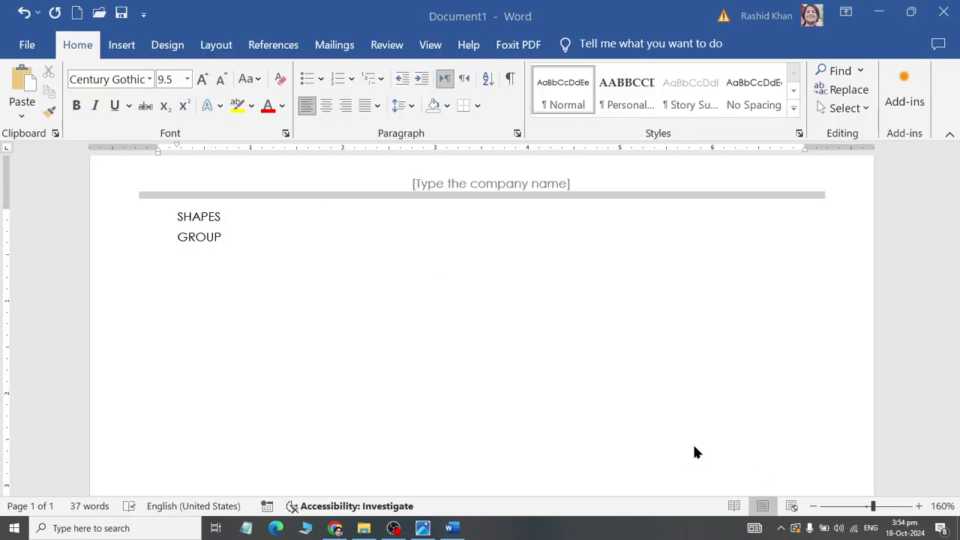
left_click(122, 102)
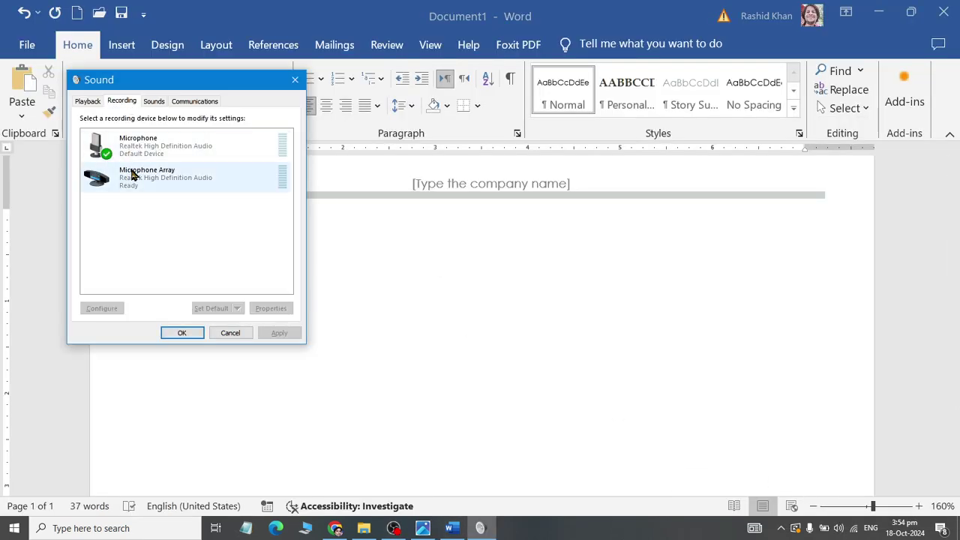
double_click(129, 173)
left_click(158, 149)
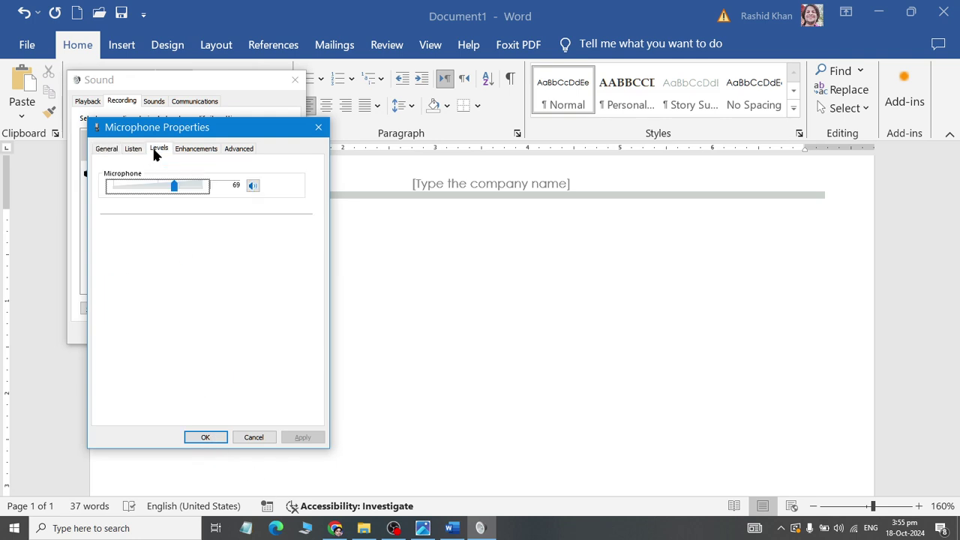
left_click(254, 440)
left_click(228, 336)
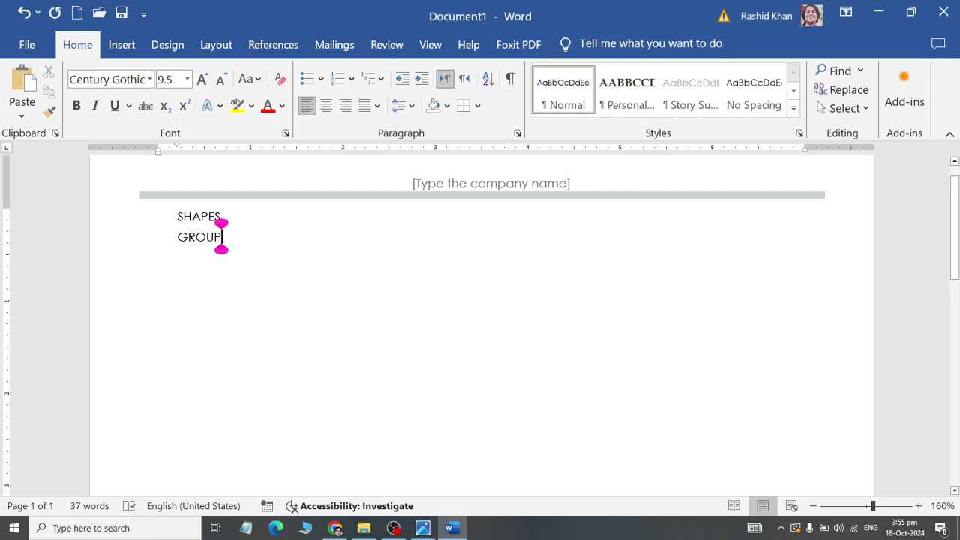
Step: Type Ungroup, Order and Align on separate lines, correcting UnGROUP to Ungroup
type("UnGR")
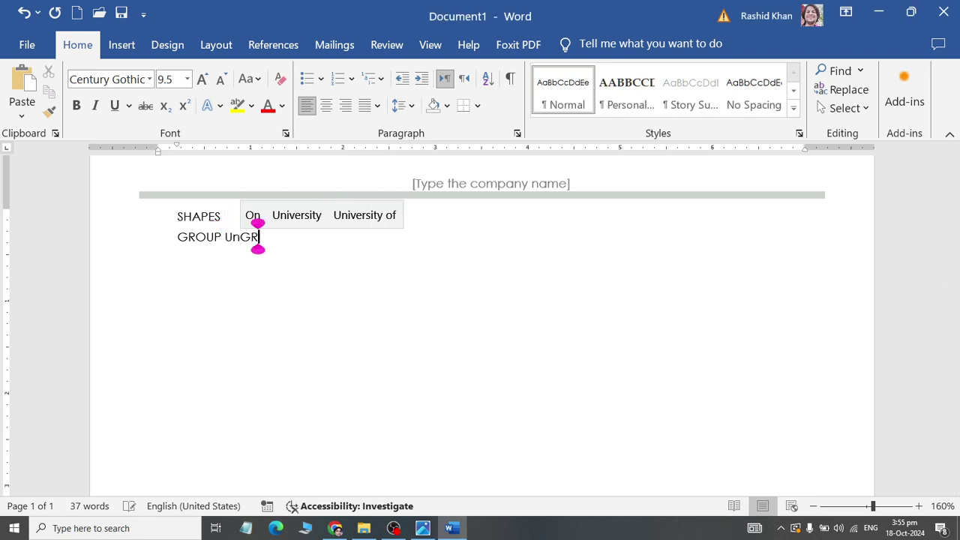
type("OUP")
key("Return")
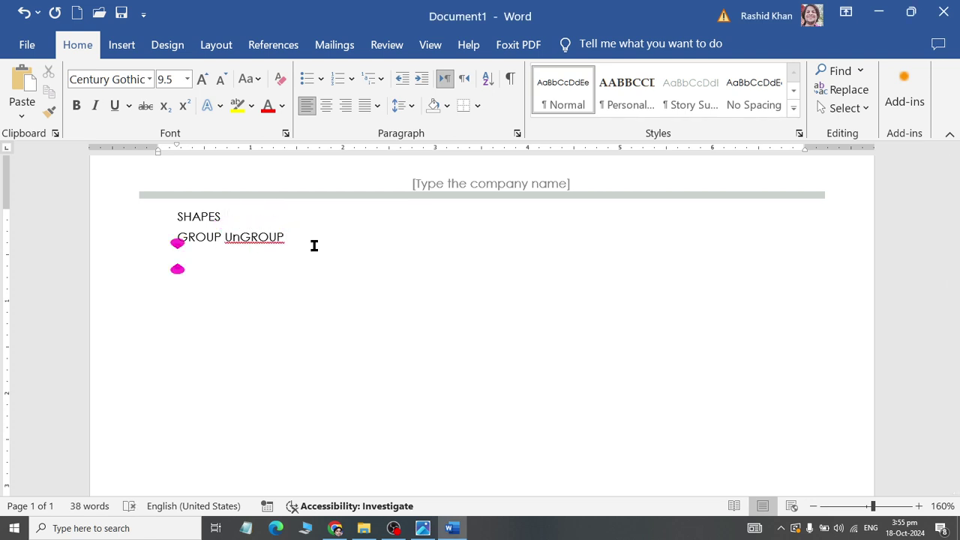
type("SOrder")
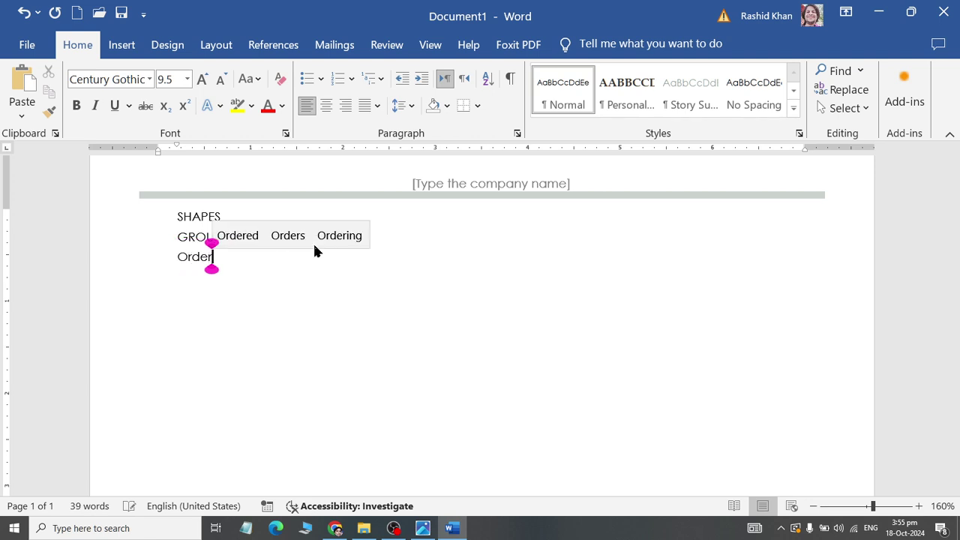
key("Return")
type("Align")
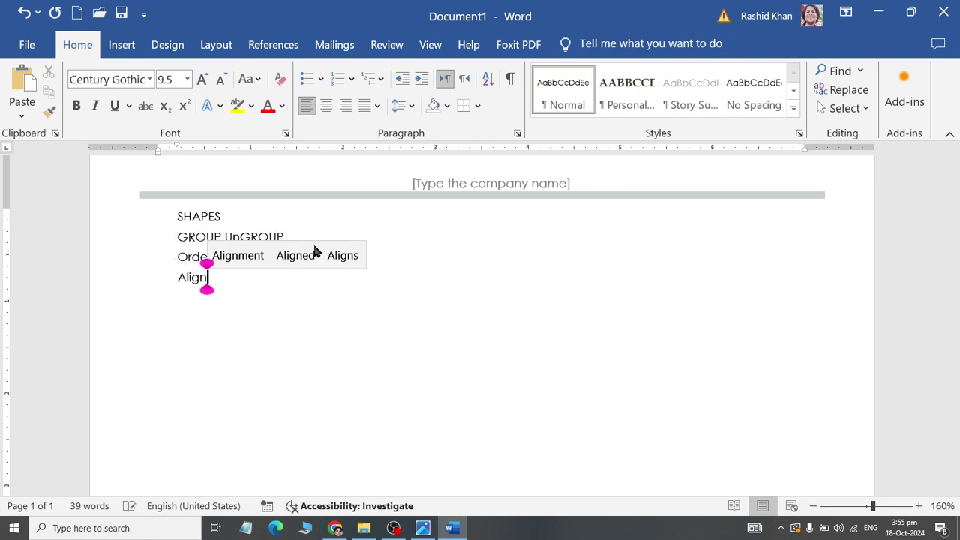
key("Return")
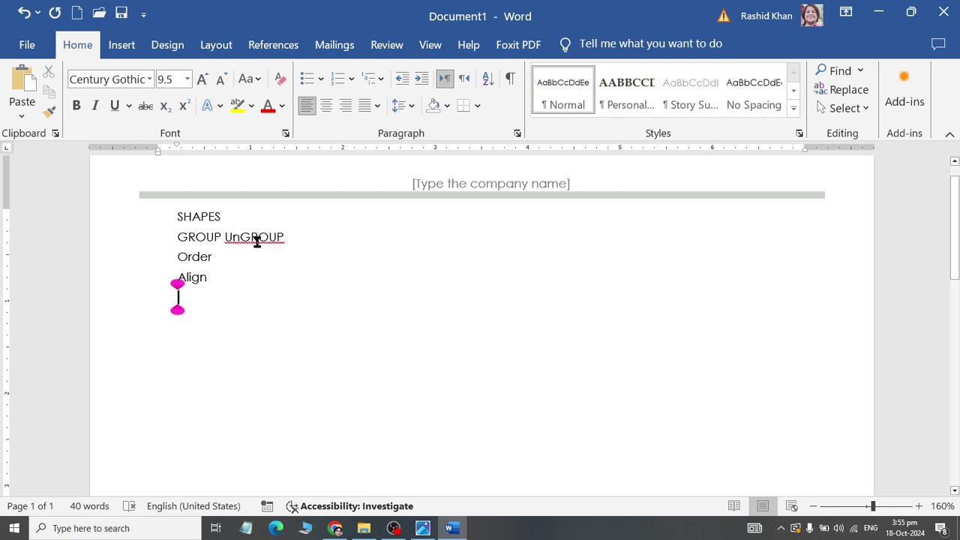
right_click(258, 238)
left_click(132, 11)
Step: Apply the Personal style to all four headings and grow them to 18 pt
scroll(272, 300, "up", 2, "ctrl")
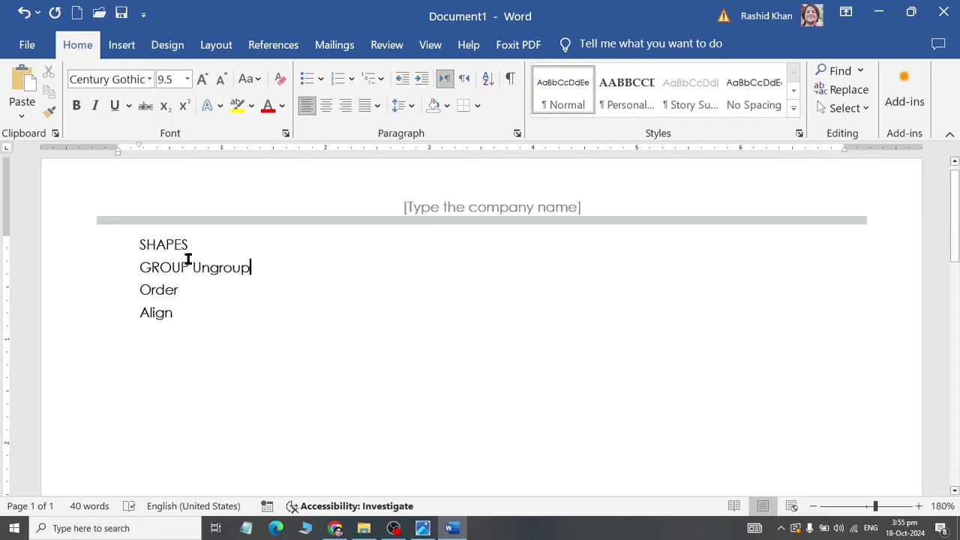
key("ctrl+a")
left_click(624, 88)
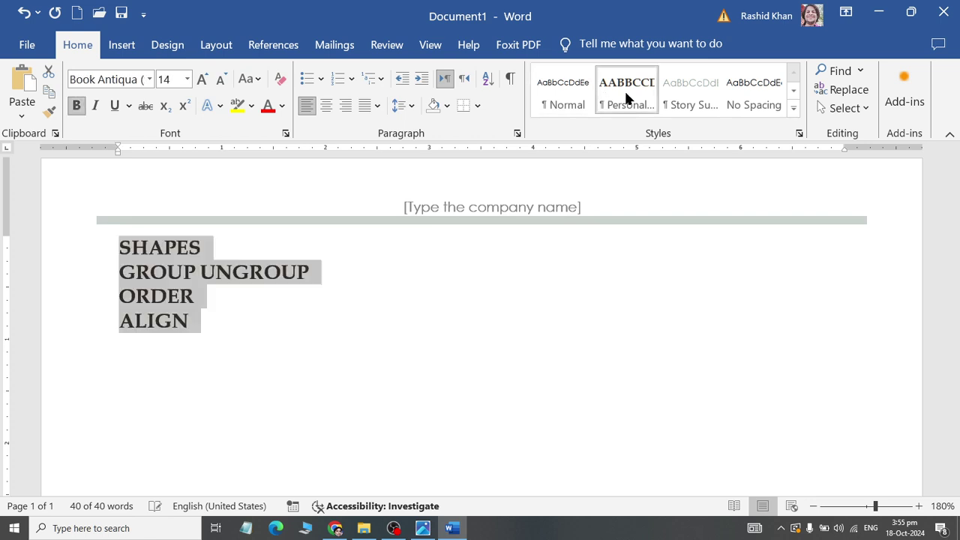
left_click(202, 78)
left_click(201, 79)
left_click(260, 317)
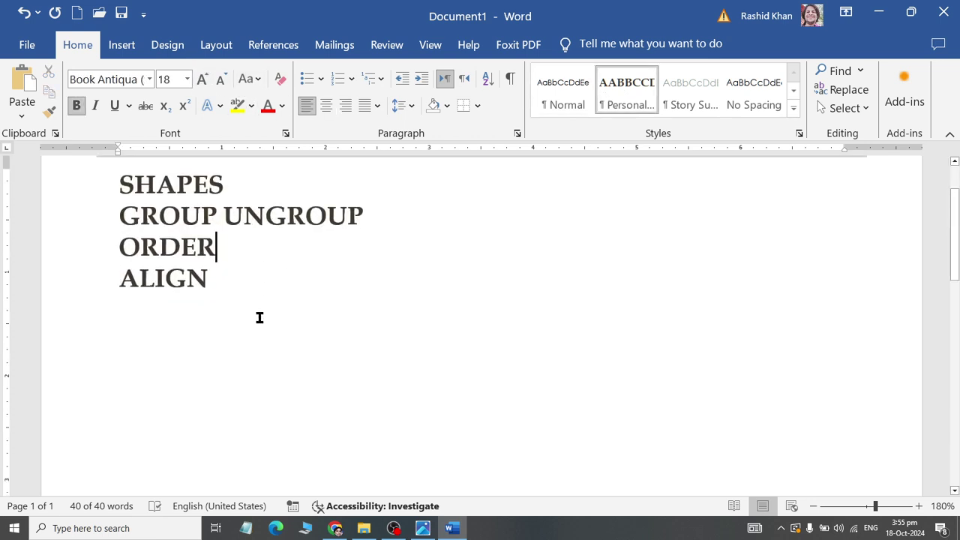
scroll(260, 318, "down", 1)
key("ctrl+a")
left_click(291, 330)
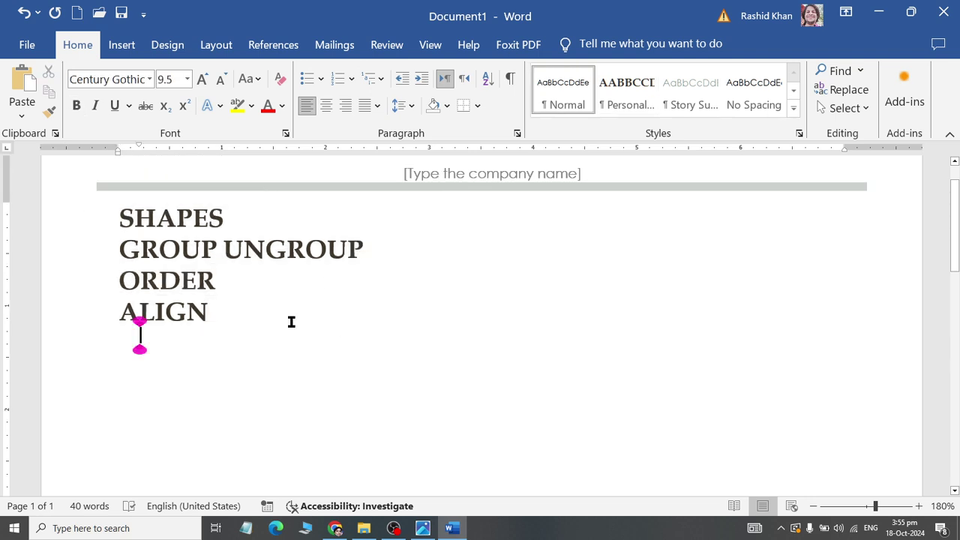
Step: Add a blank line below ALIGN, check the mug reference picture, then open the Shapes gallery
key("Return")
key("alt+Tab")
key("Tab")
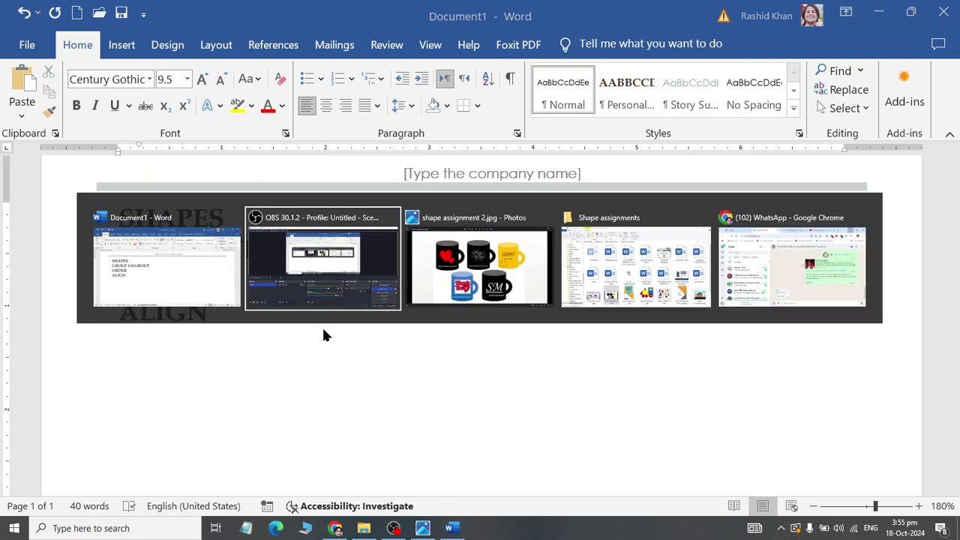
key("alt+Tab")
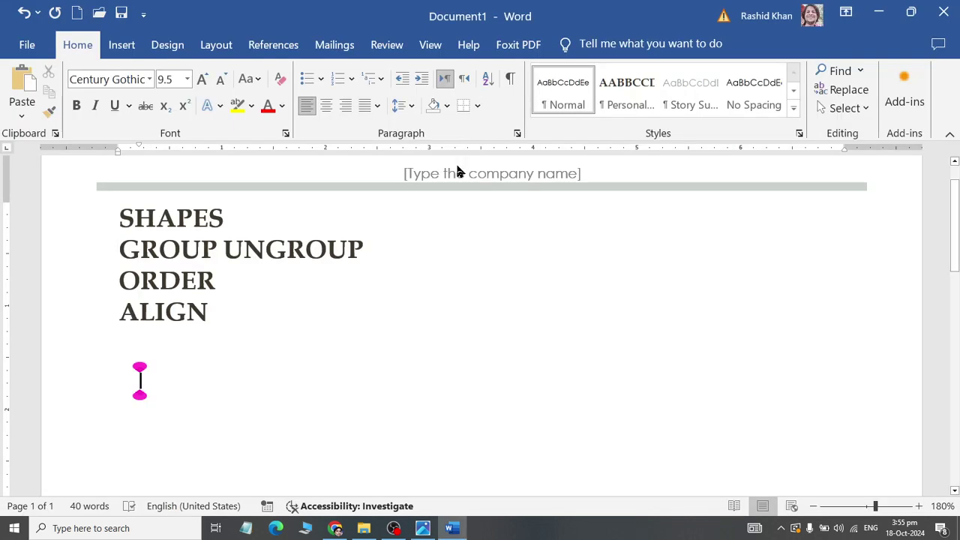
key("alt+Tab")
key("alt+Tab")
left_click(121, 45)
left_click(237, 72)
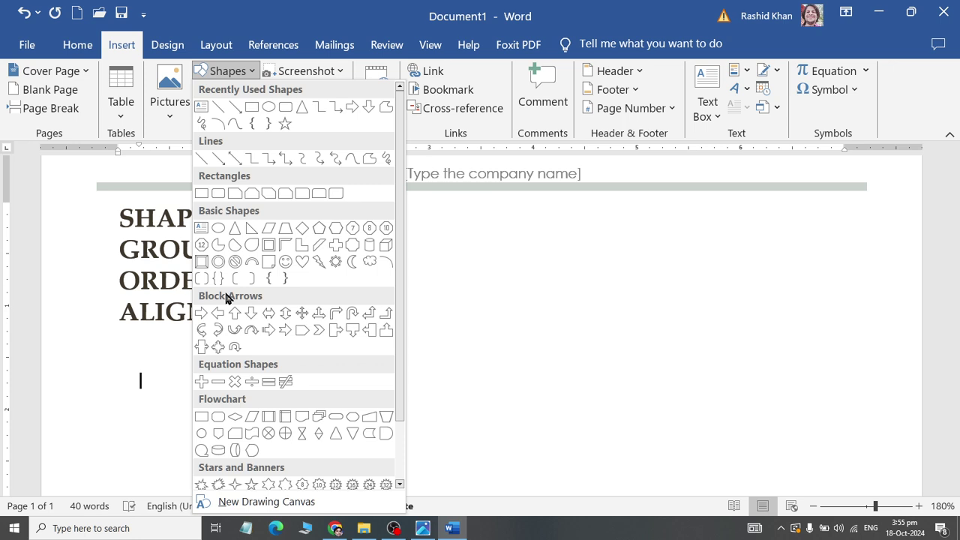
Step: Draw a cylinder for the mug body and move it left and up
left_click(219, 450)
left_click_drag(376, 323, 492, 469)
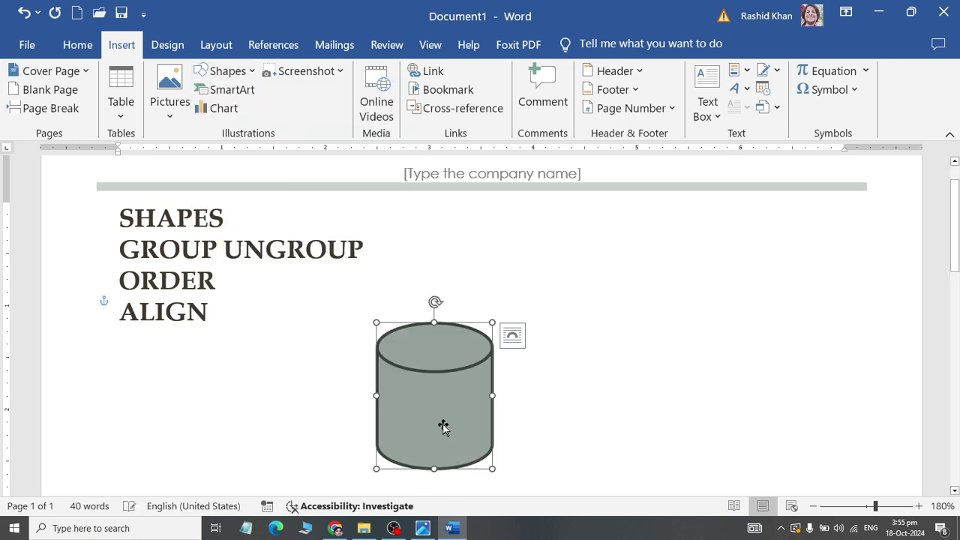
left_click_drag(443, 427, 350, 415)
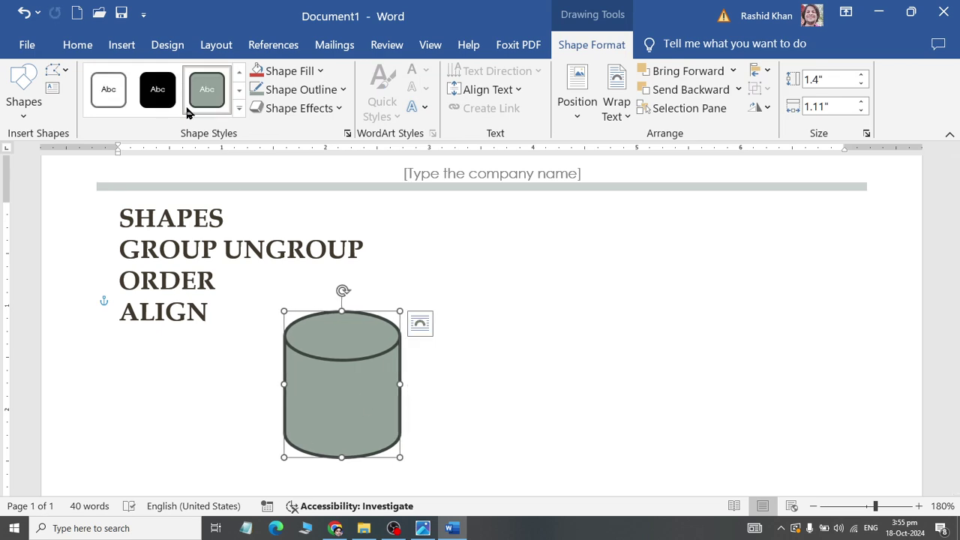
Step: Add a block arc, rotate it 90° and attach it to the cylinder's right side
left_click(123, 44)
left_click(222, 71)
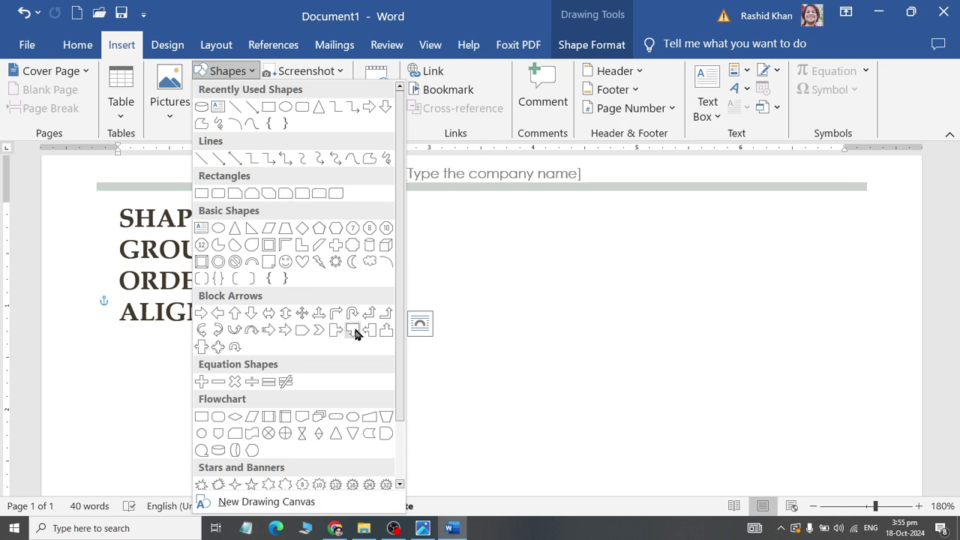
left_click(252, 262)
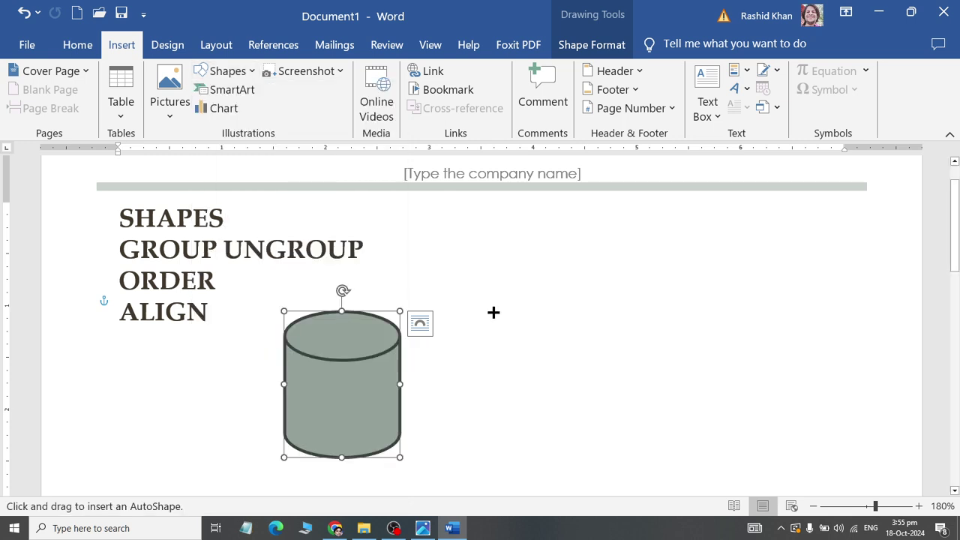
left_click_drag(468, 289, 545, 367)
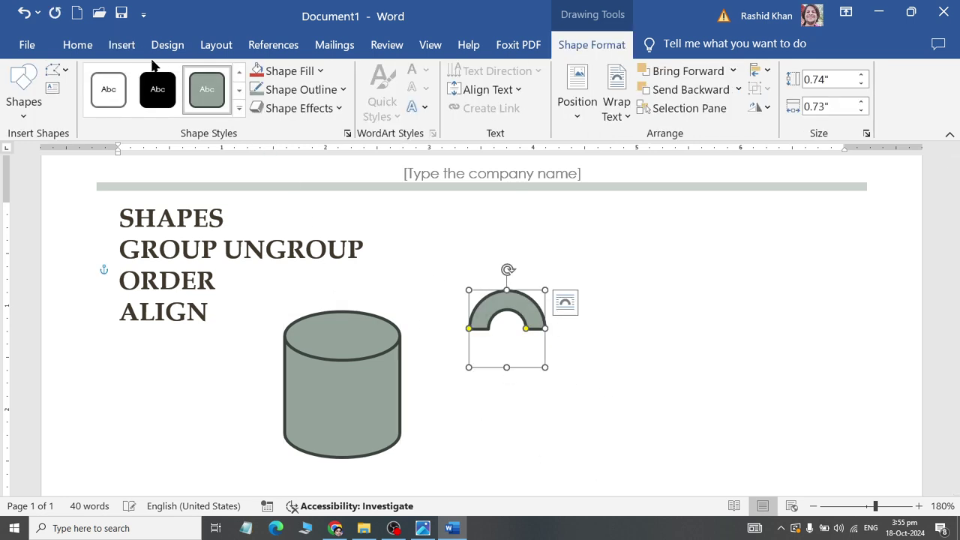
left_click_drag(507, 270, 592, 346)
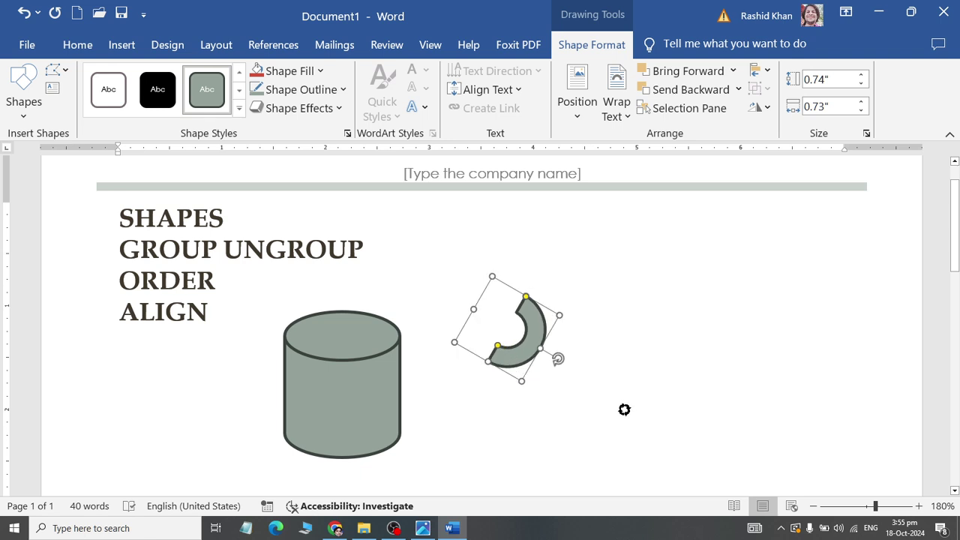
left_click_drag(511, 375, 423, 398)
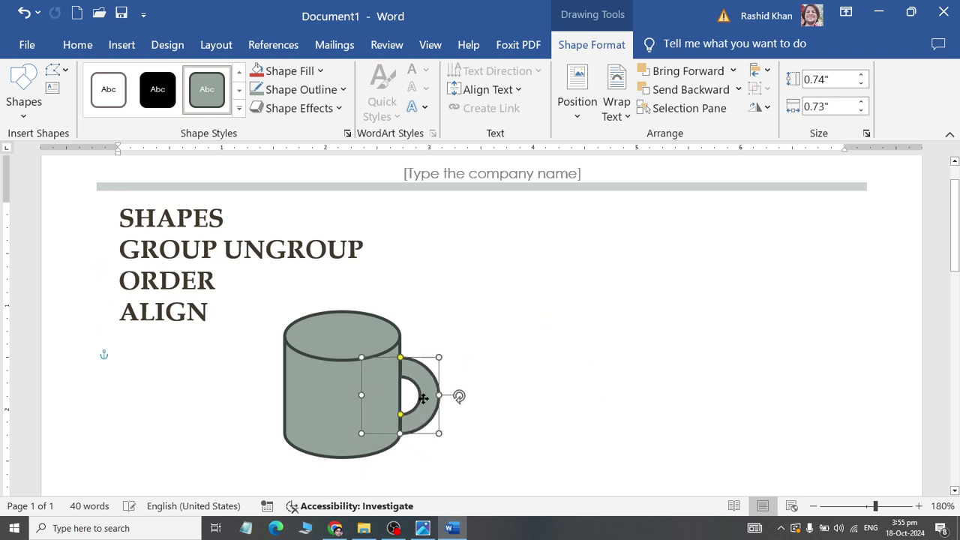
Step: Draw an oval, move it onto the cylinder top and widen it to 1.11" to cover the rim
left_click(120, 47)
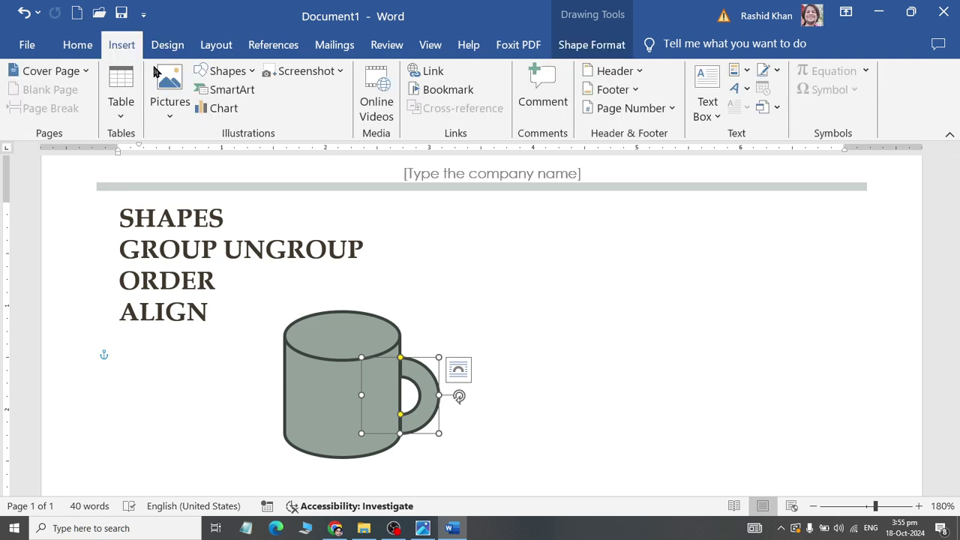
left_click(225, 70)
left_click(300, 107)
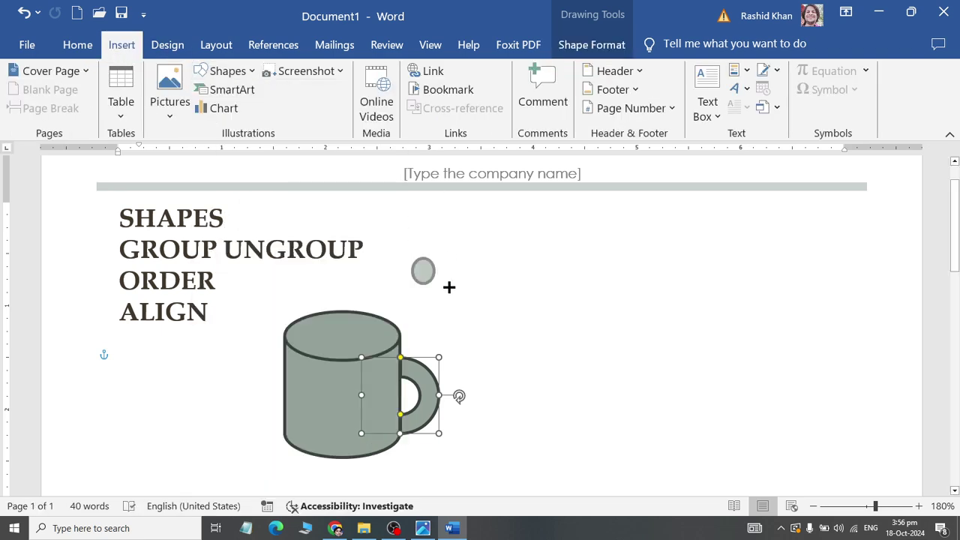
left_click_drag(448, 286, 519, 315)
left_click_drag(478, 285, 348, 335)
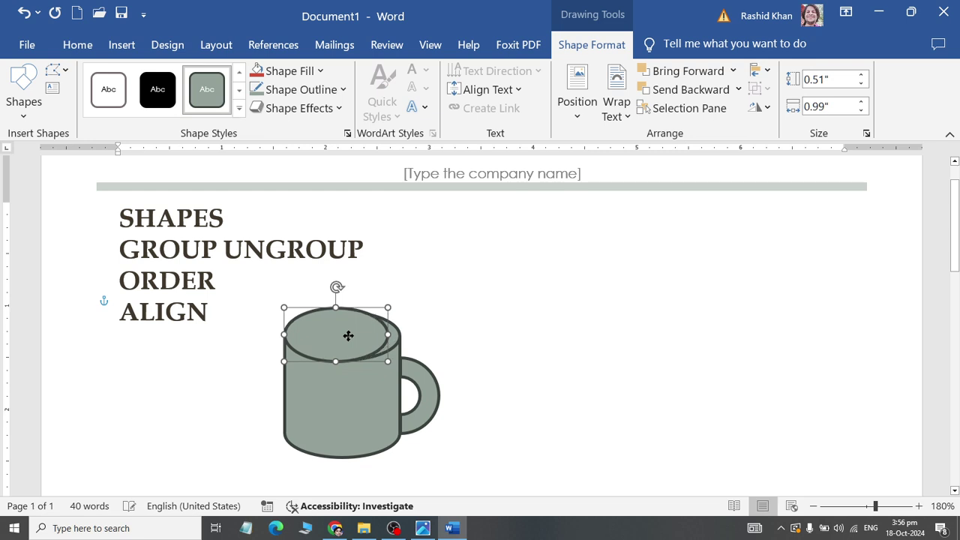
left_click_drag(388, 333, 401, 335)
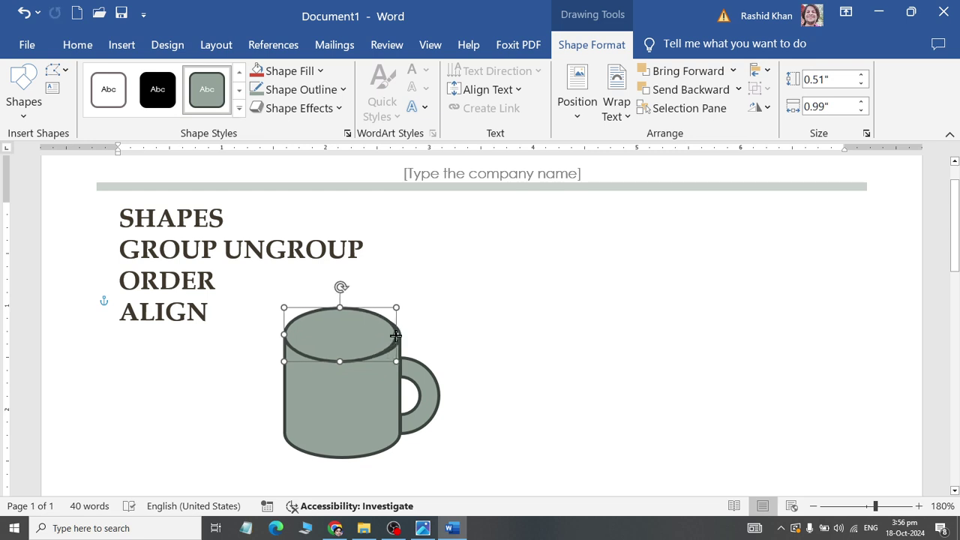
left_click(550, 340)
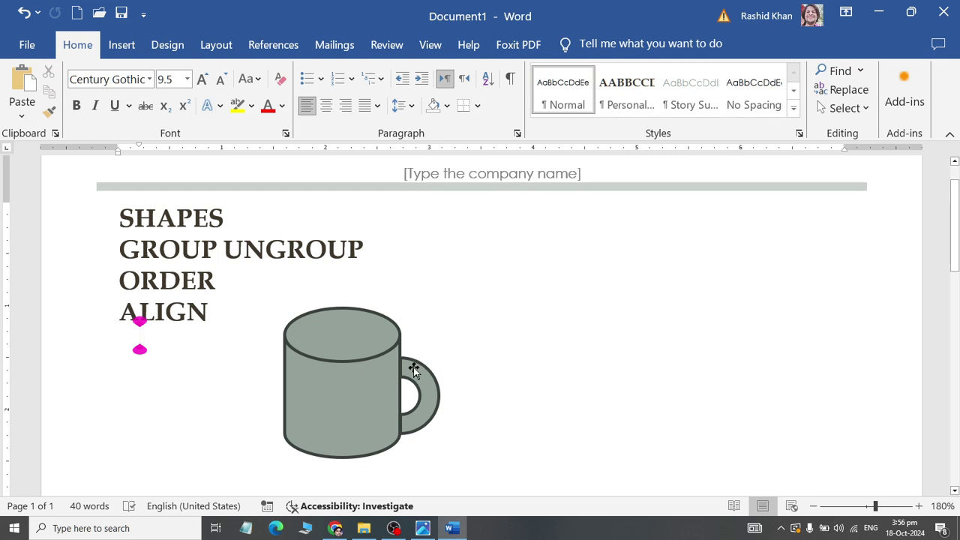
left_click_drag(364, 396, 505, 396)
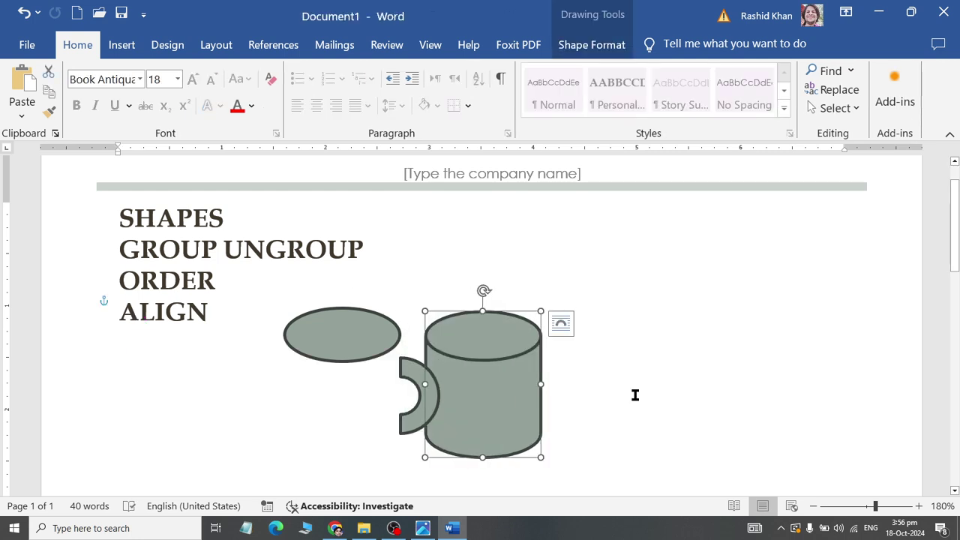
key("ctrl+z")
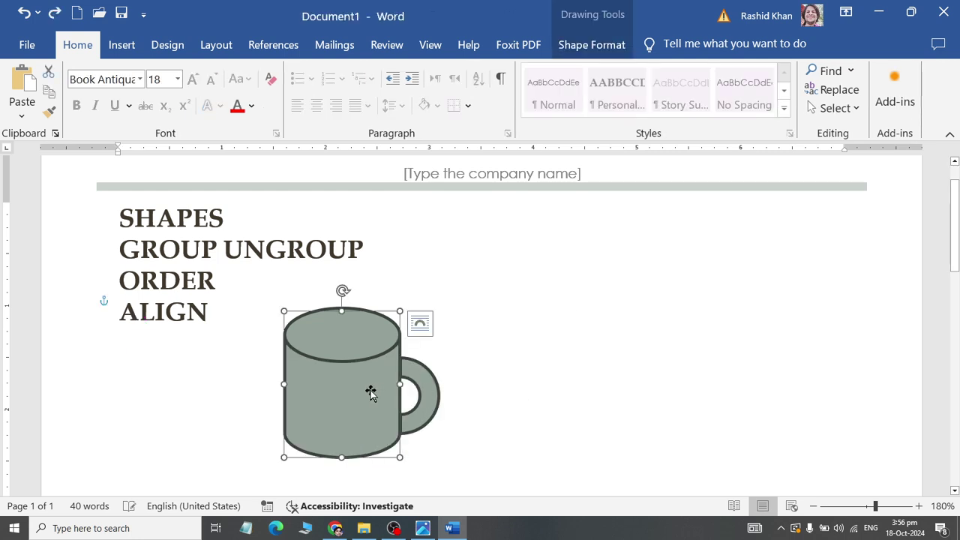
left_click_drag(372, 393, 567, 321)
left_click_drag(347, 334, 175, 350)
left_click_drag(411, 397, 480, 398)
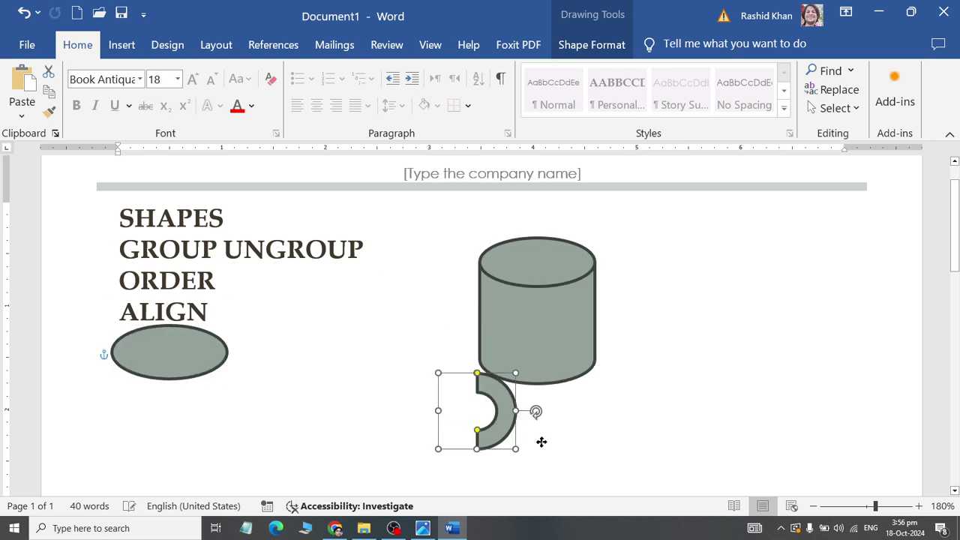
key("ctrl+z")
key("ctrl+z")
key("ctrl+z")
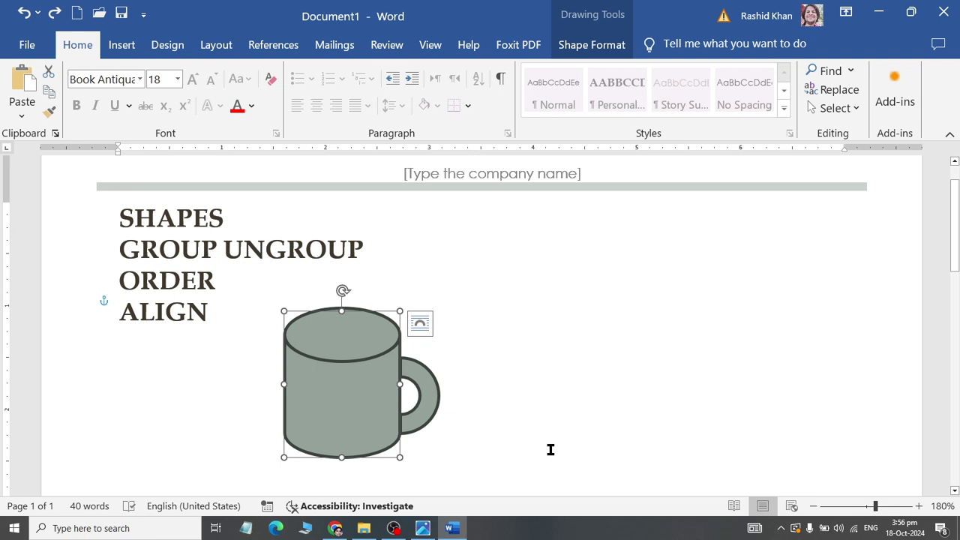
left_click(141, 380)
scroll(520, 320, "down", 1)
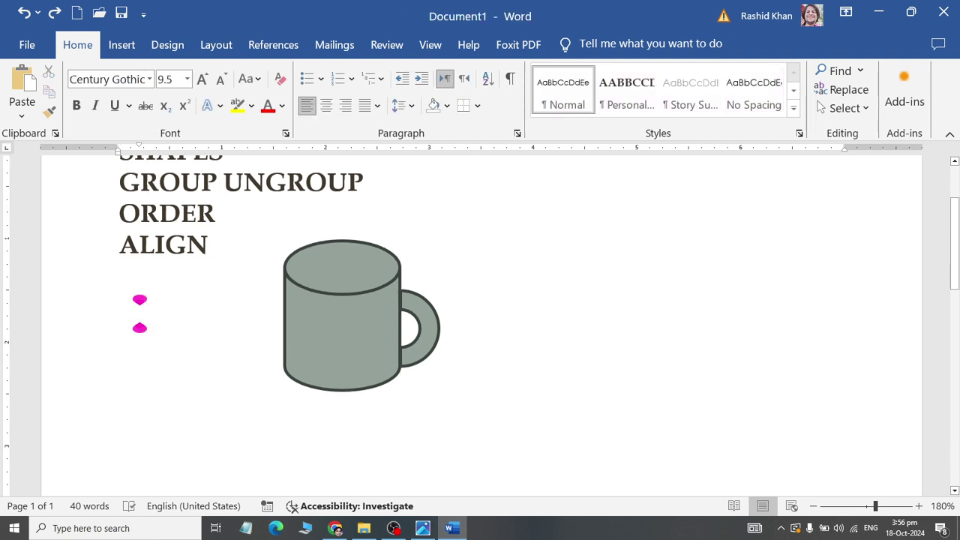
scroll(321, 300, "up", 1)
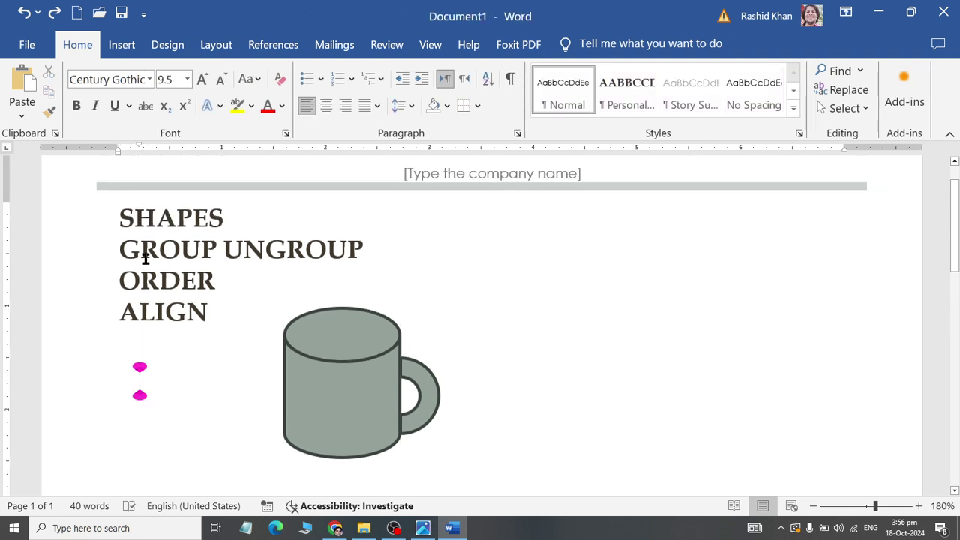
left_click_drag(119, 250, 216, 250)
left_click(139, 381)
left_click(319, 408)
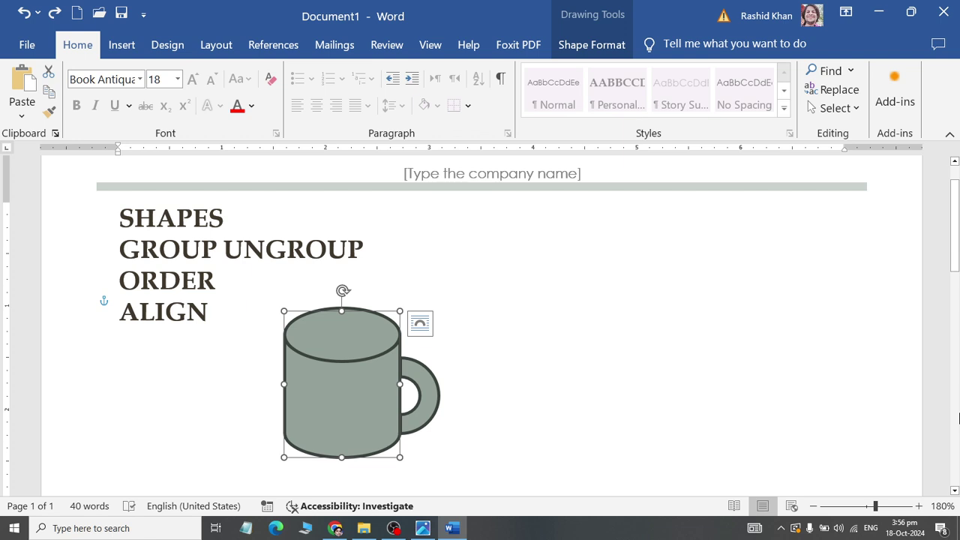
Step: Launch and close the On-Screen Keyboard via osk, then select the mug body and handle together
left_click(354, 393)
key("super+r")
type("osk")
left_click(99, 487)
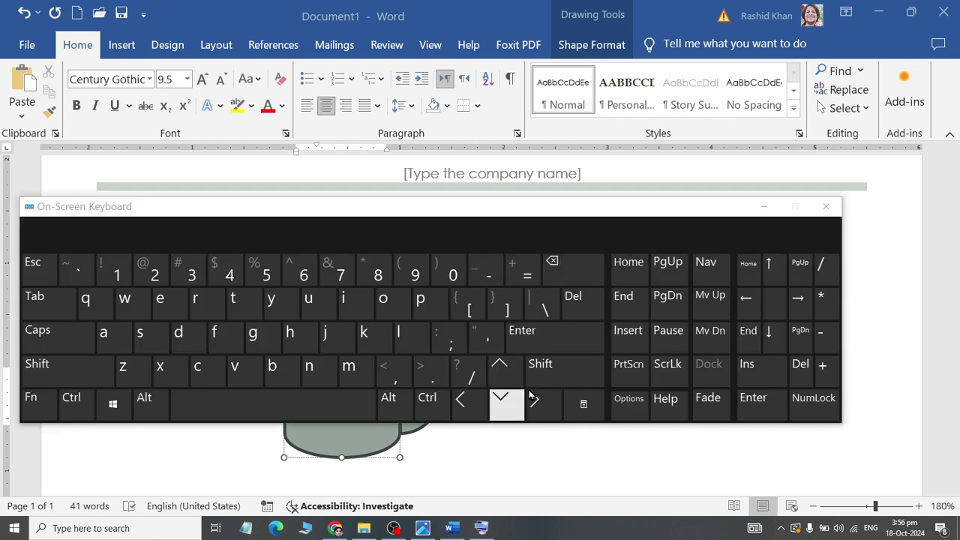
left_click(826, 206)
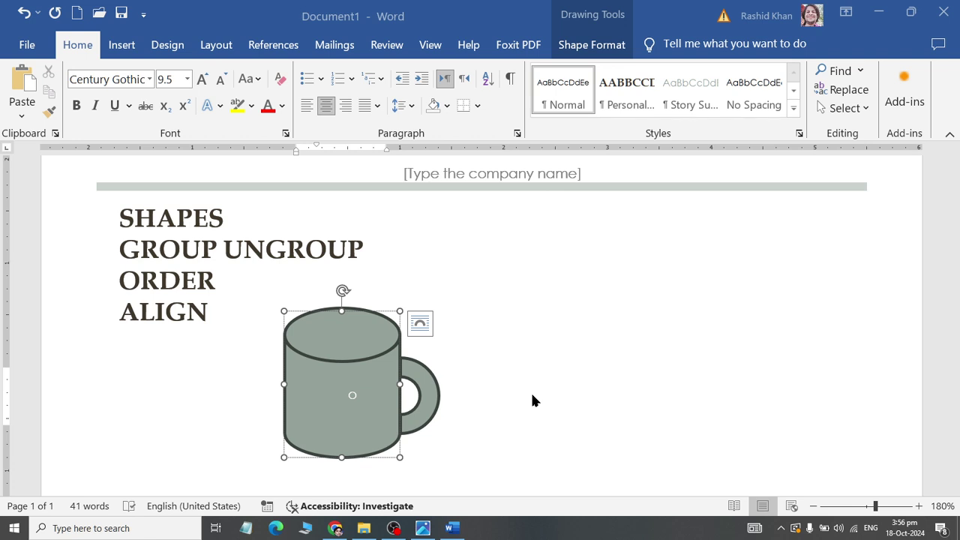
left_click(427, 397)
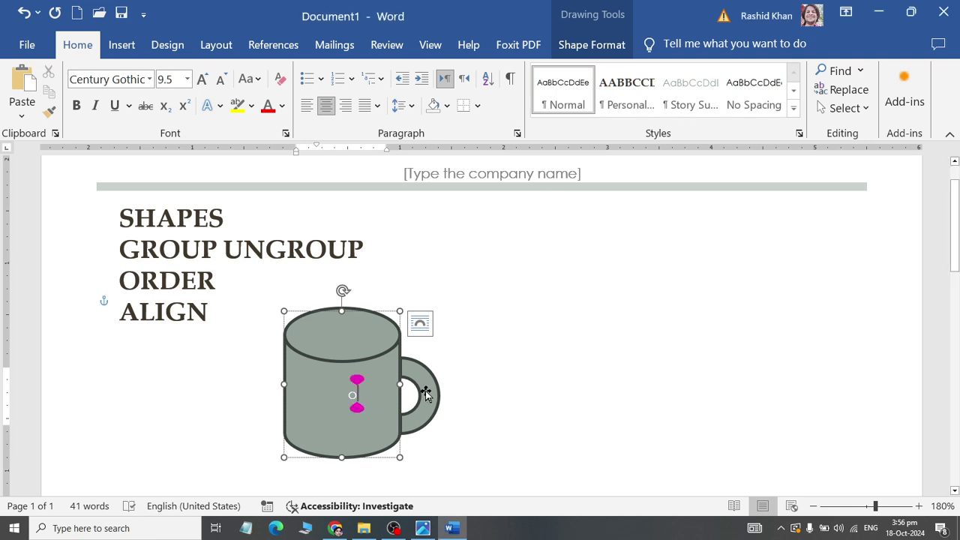
left_click(427, 397)
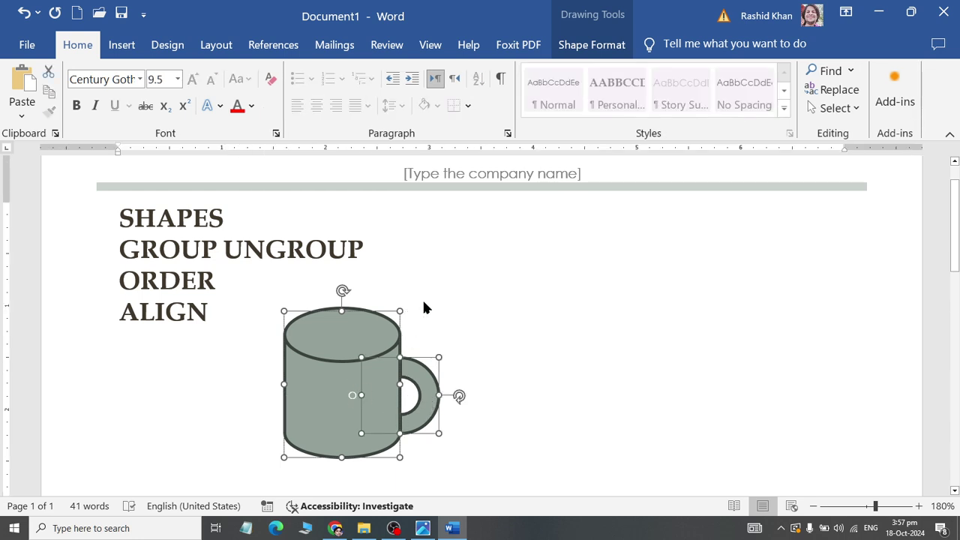
left_click(585, 49)
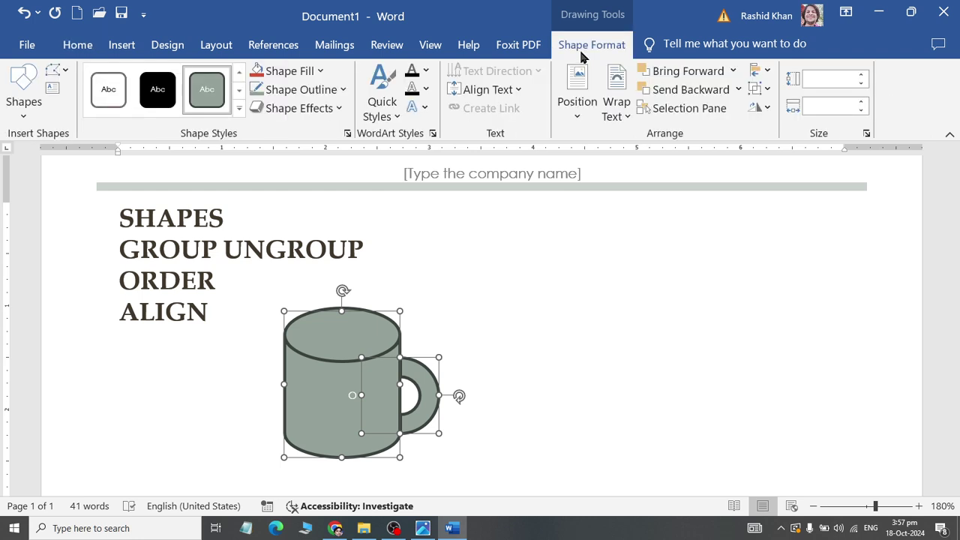
left_click(766, 89)
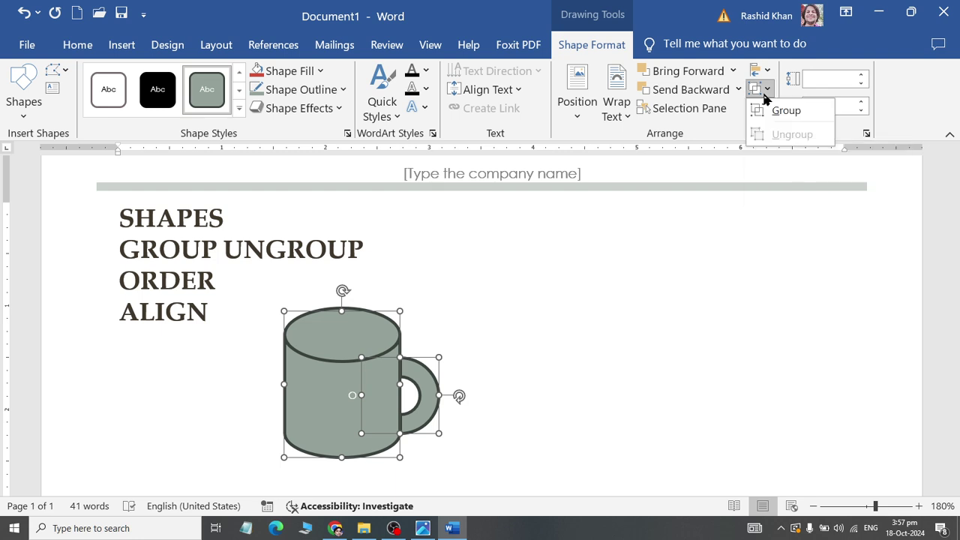
left_click(784, 111)
left_click(140, 379)
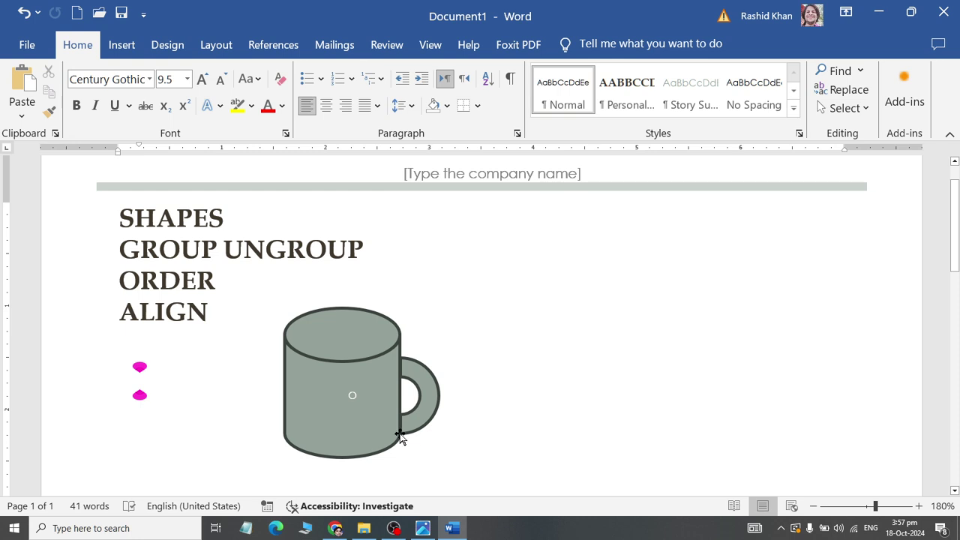
left_click(400, 439)
left_click_drag(433, 396, 645, 389)
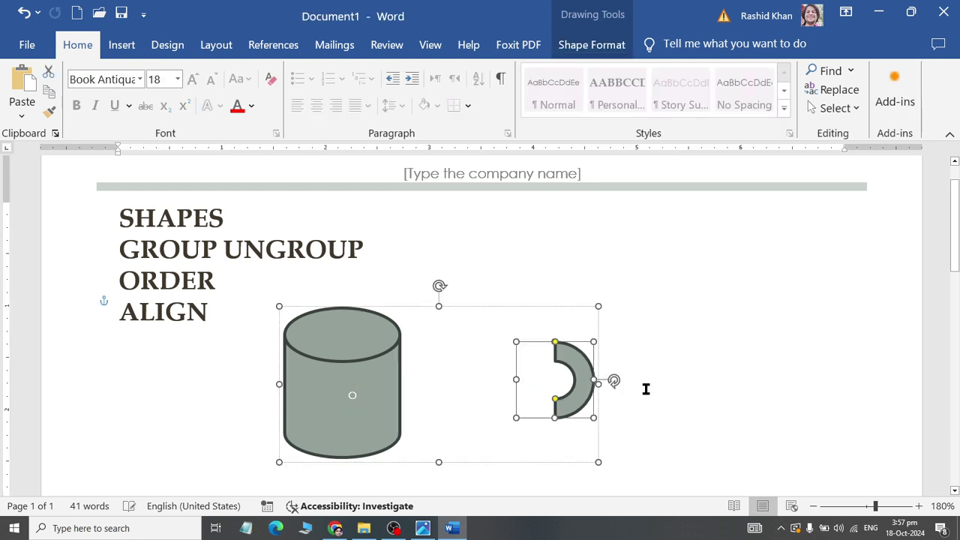
key("ctrl+z")
left_click(338, 435)
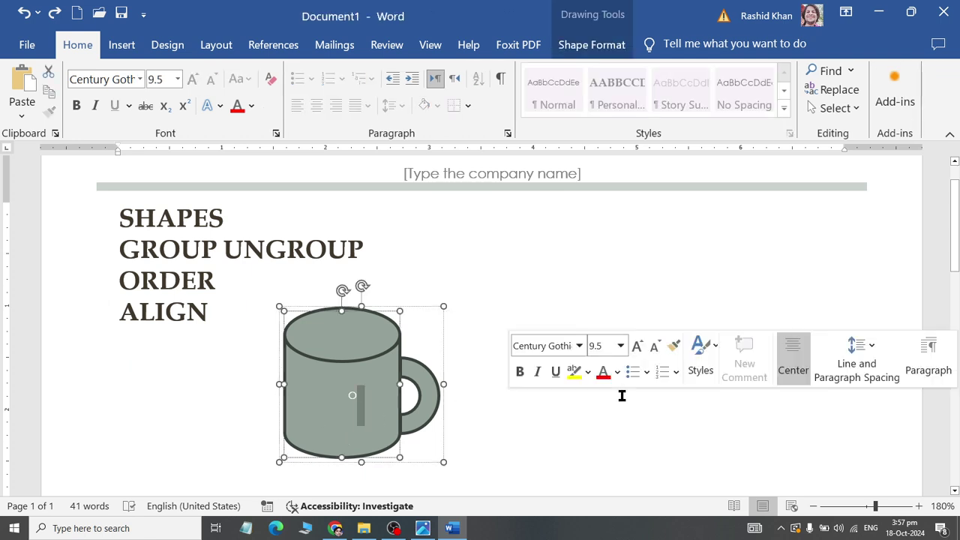
left_click(465, 427)
left_click(418, 383)
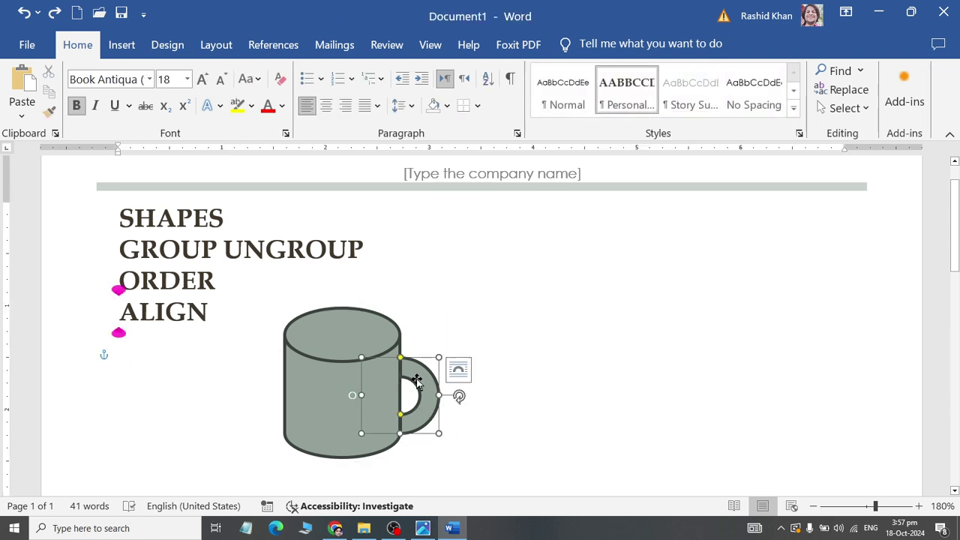
left_click(333, 387)
left_click(380, 458)
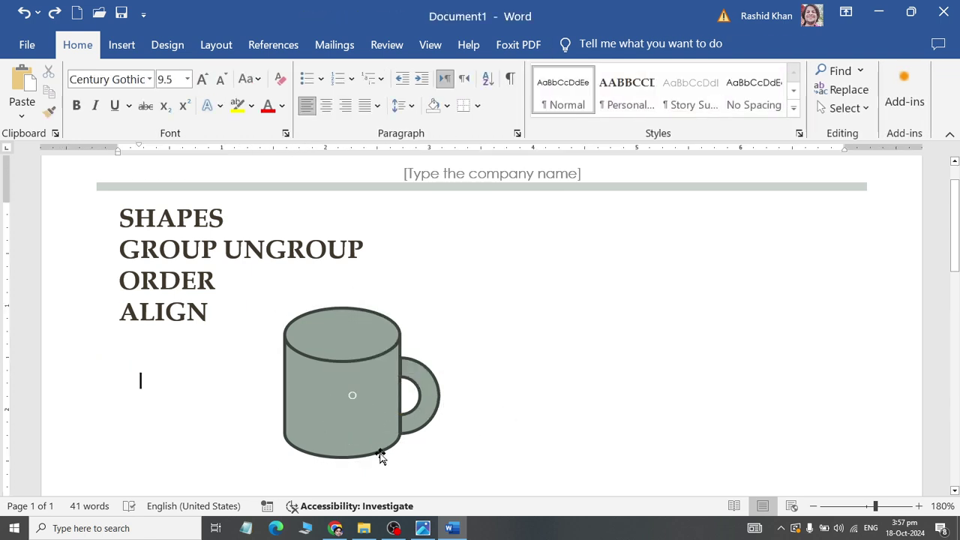
left_click(380, 457)
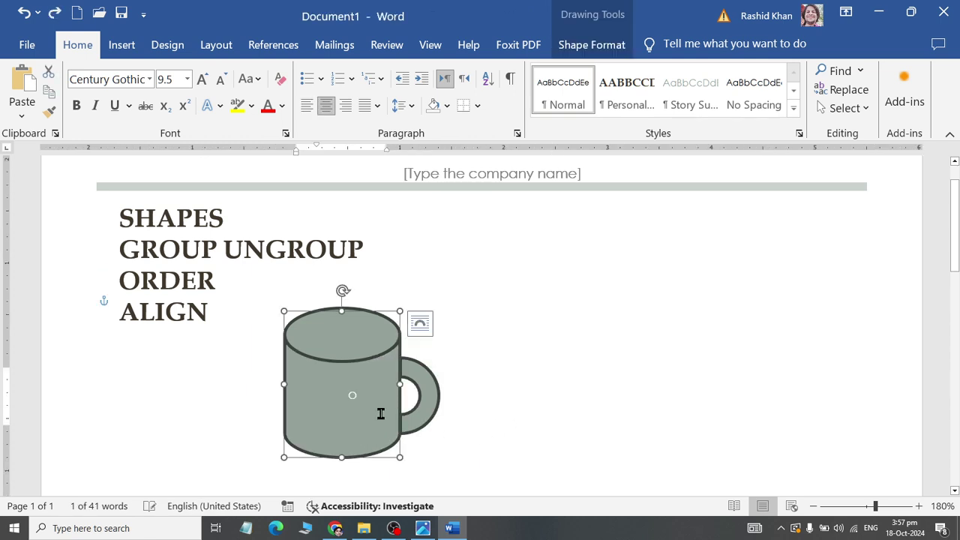
key("ctrl+y")
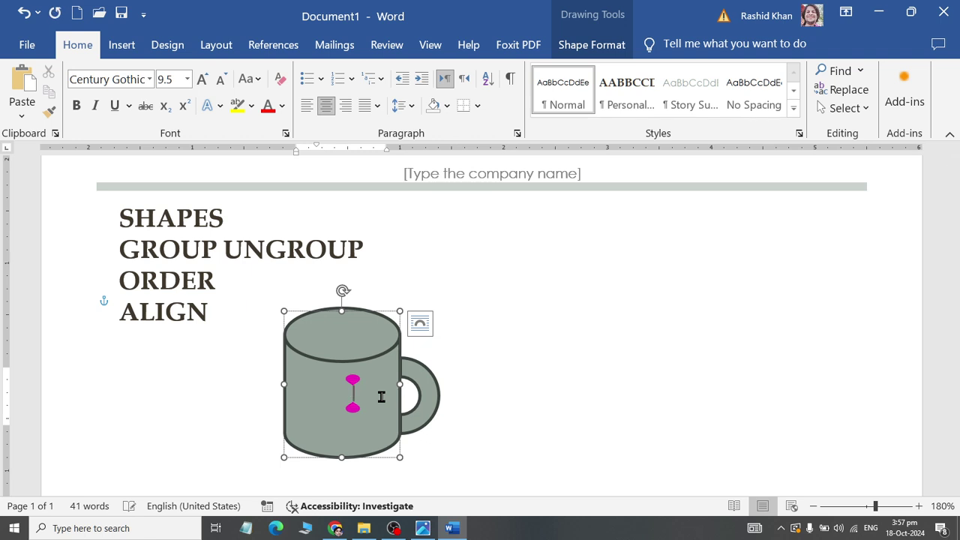
left_click(140, 380)
left_click(382, 444)
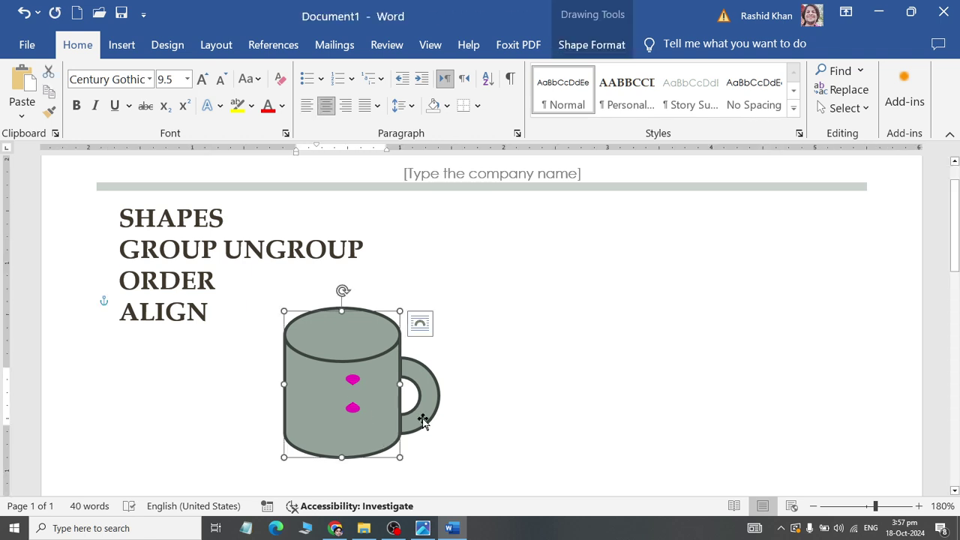
left_click(422, 423)
Step: Group the mug body and handle, test-moving the group and undoing the move
left_click(571, 44)
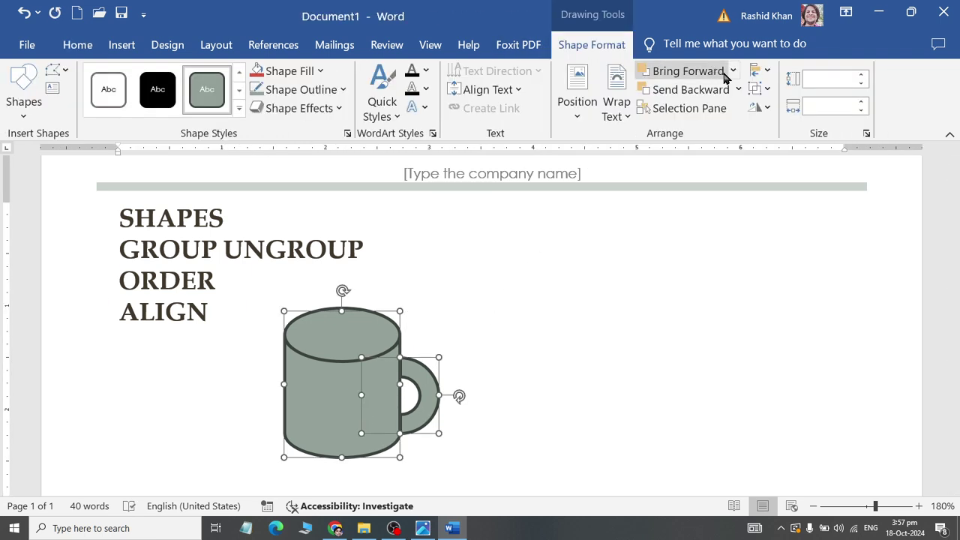
left_click(759, 89)
left_click(763, 110)
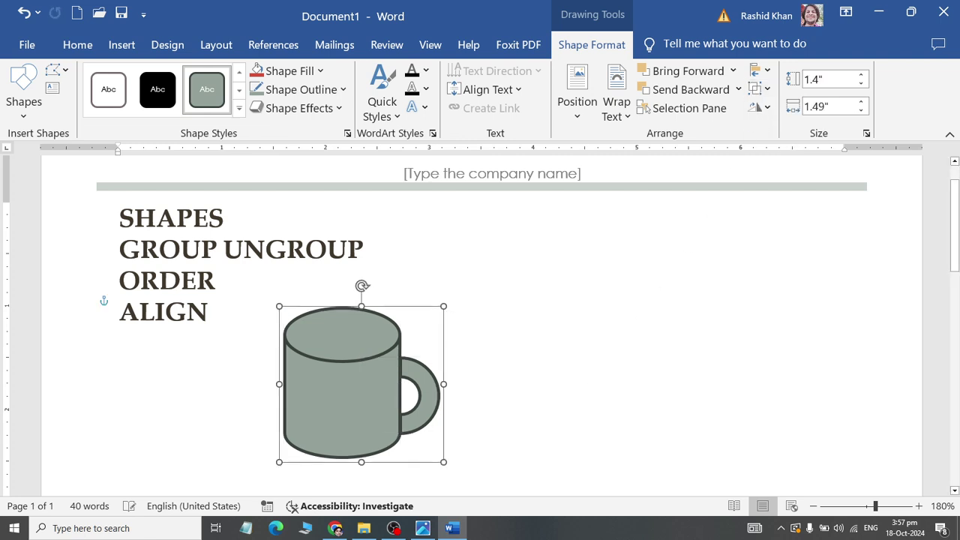
left_click(140, 381)
left_click_drag(368, 450, 536, 450)
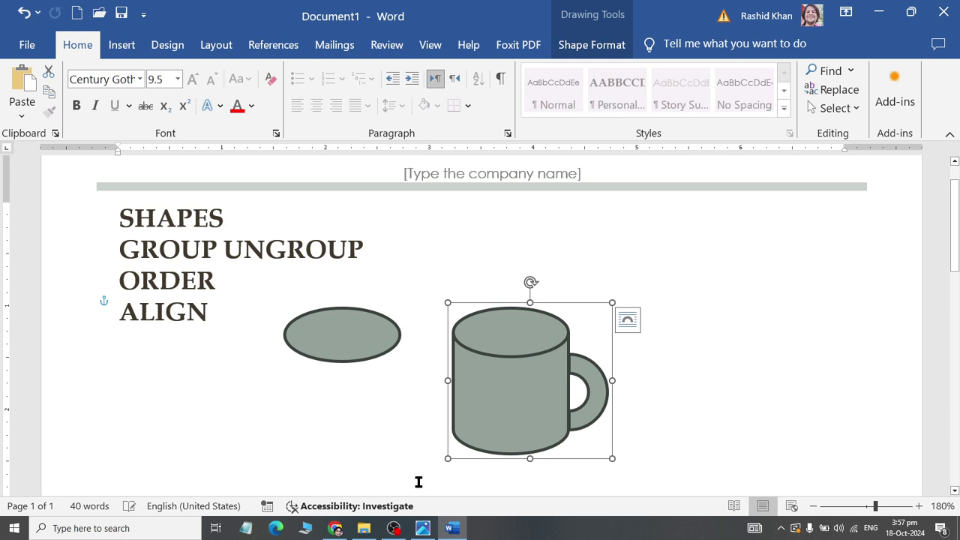
key("ctrl+z")
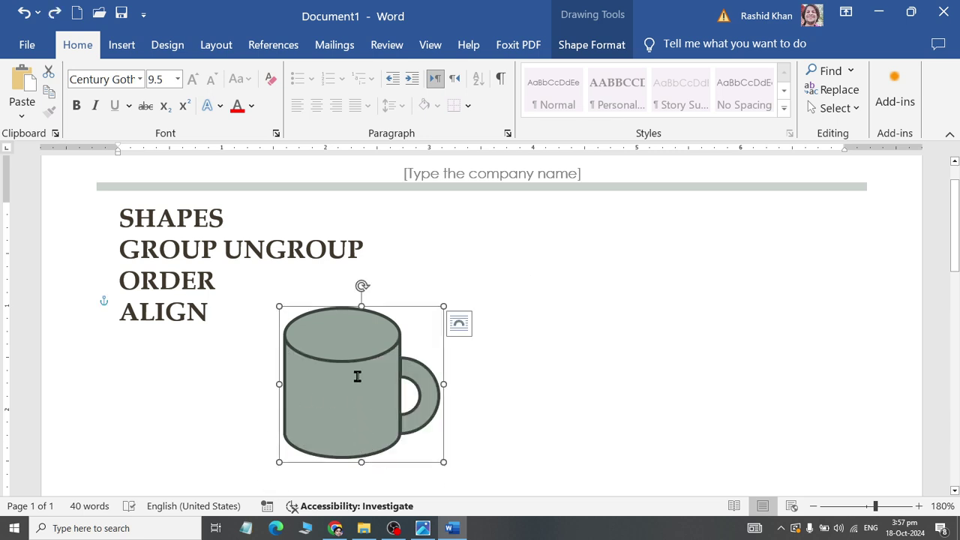
Step: Group the top ellipse with the mug and shift the whole mug slightly right
left_click(347, 330, "shift")
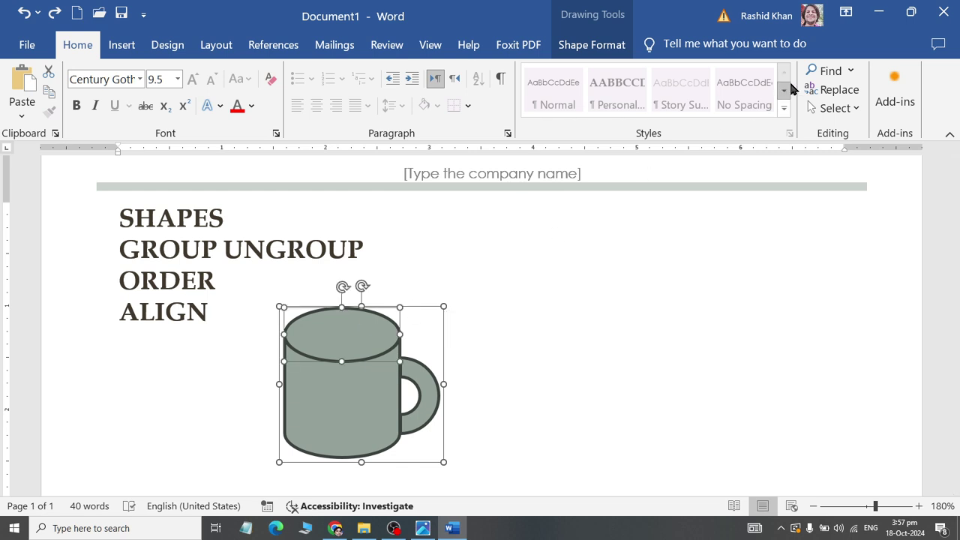
left_click(613, 46)
left_click(759, 88)
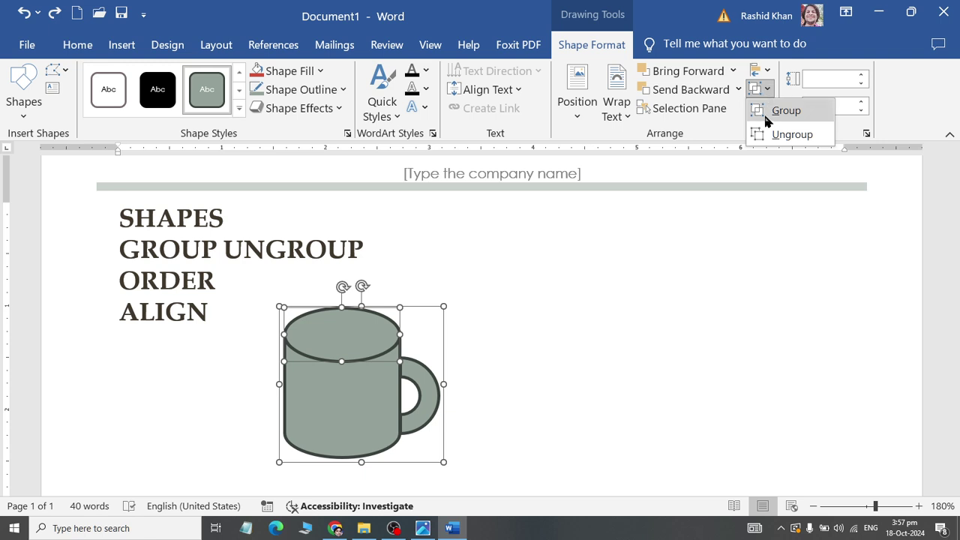
left_click(764, 112)
left_click(208, 311)
mouse_move(378, 355)
left_mouse_down()
mouse_move(483, 351)
mouse_move(386, 350)
left_mouse_up()
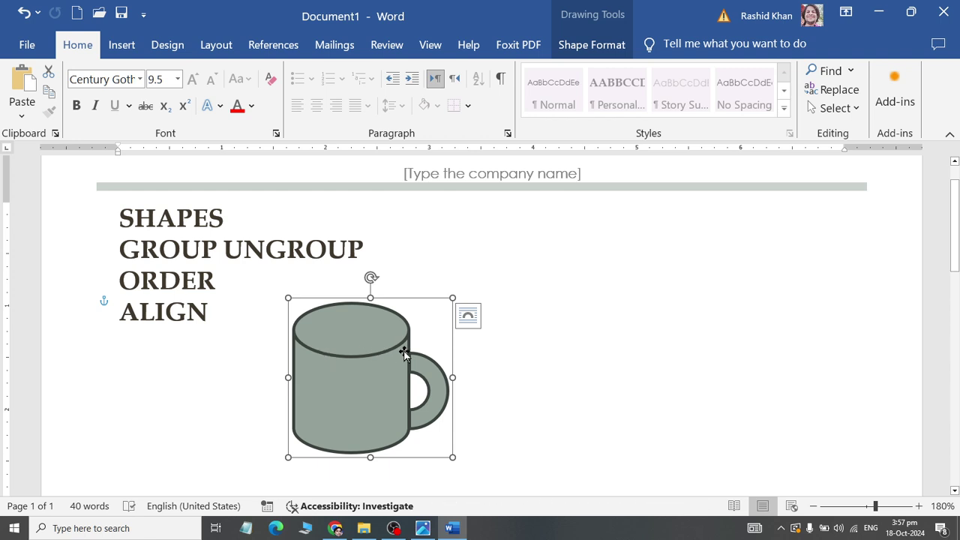
Step: Check the grouped mug's parts, then type a CTRL + D heading below ALIGN
left_click(377, 353)
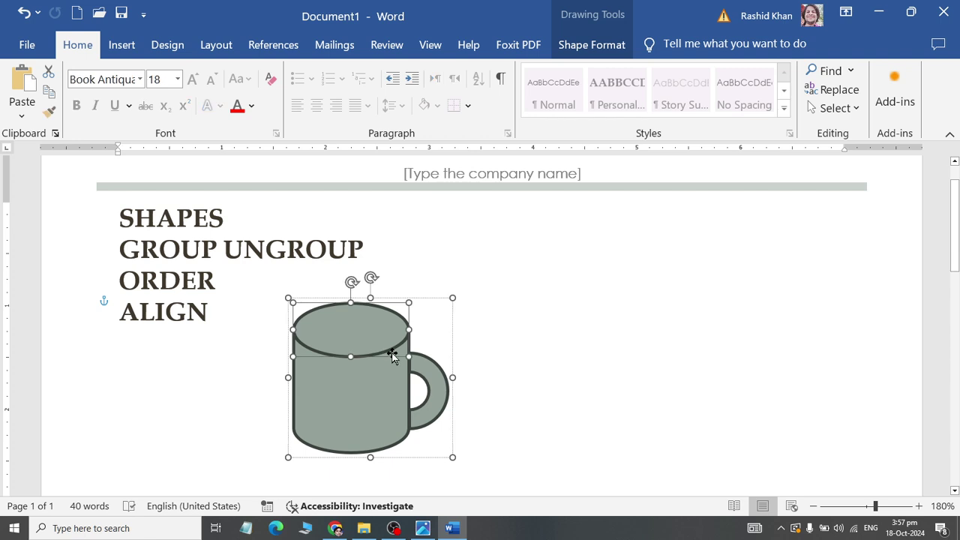
left_click(414, 377)
left_click(617, 409)
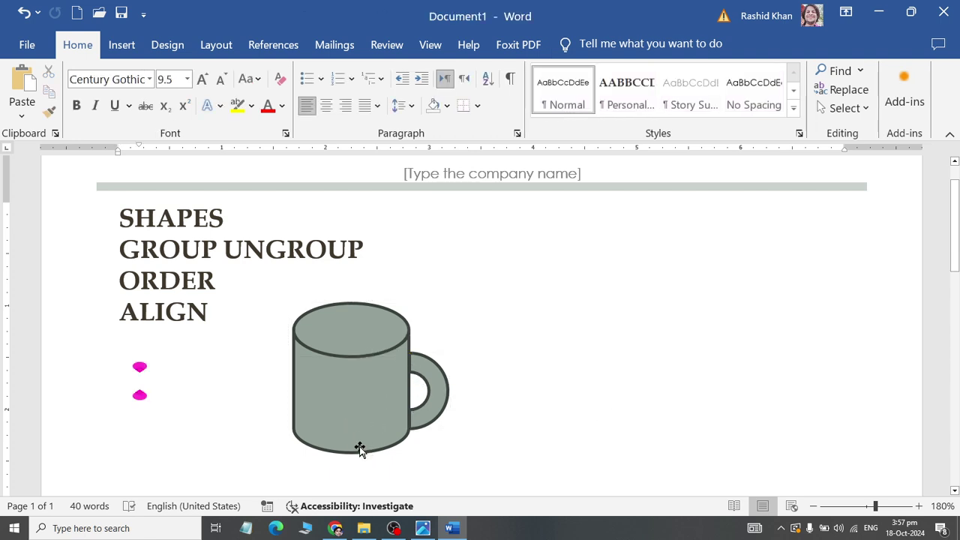
left_click(360, 448)
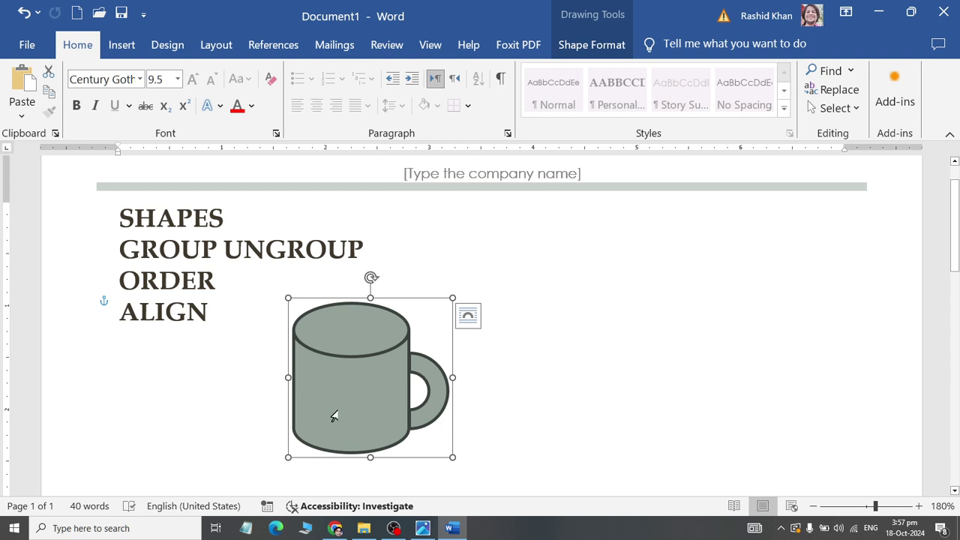
left_click(185, 358)
key("BackSpace")
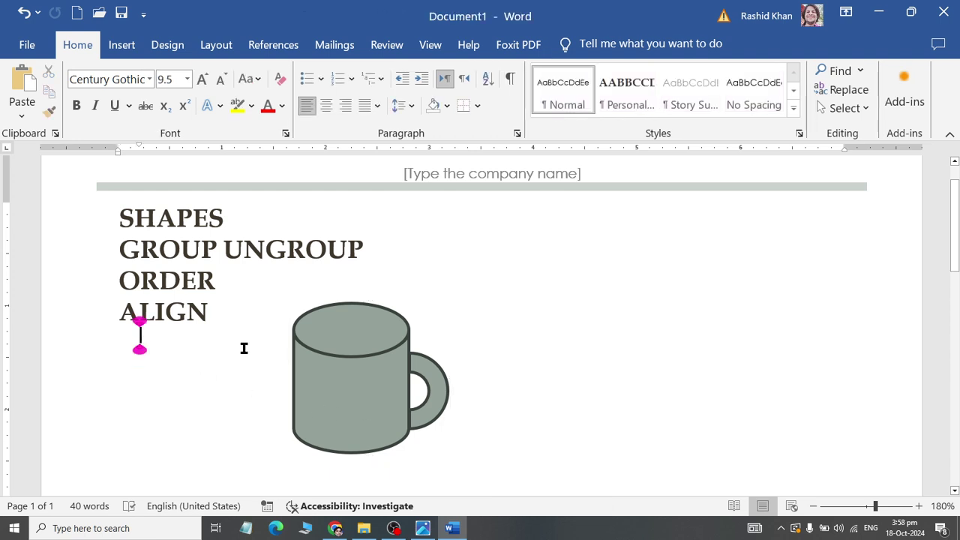
key("Home")
type("CT")
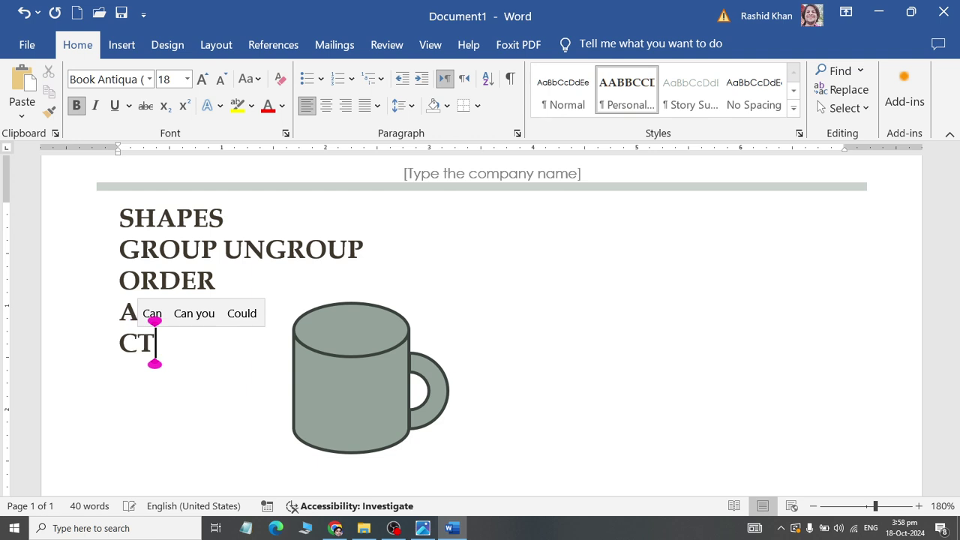
type("RL + D")
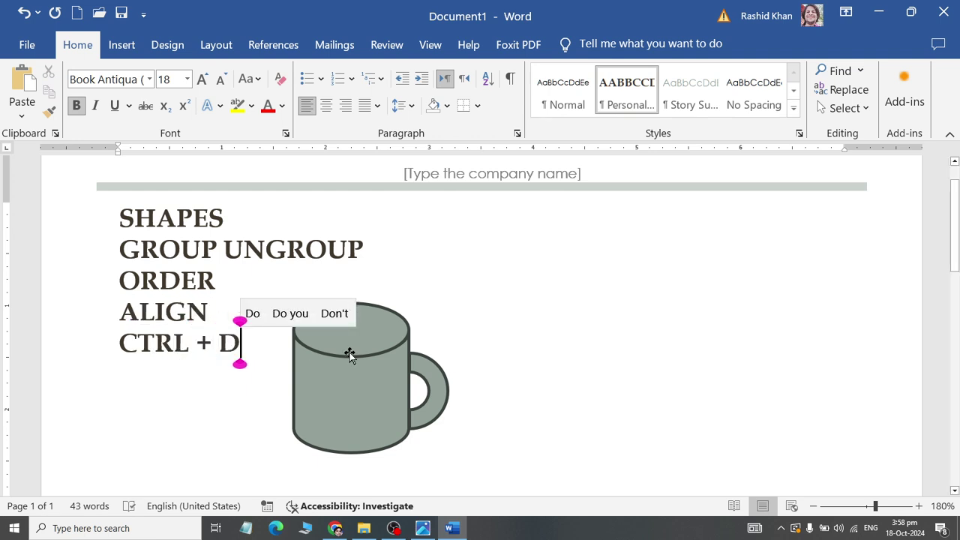
Step: Duplicate the grey mug with Ctrl+D and place both mugs side by side on the right
left_click(424, 402)
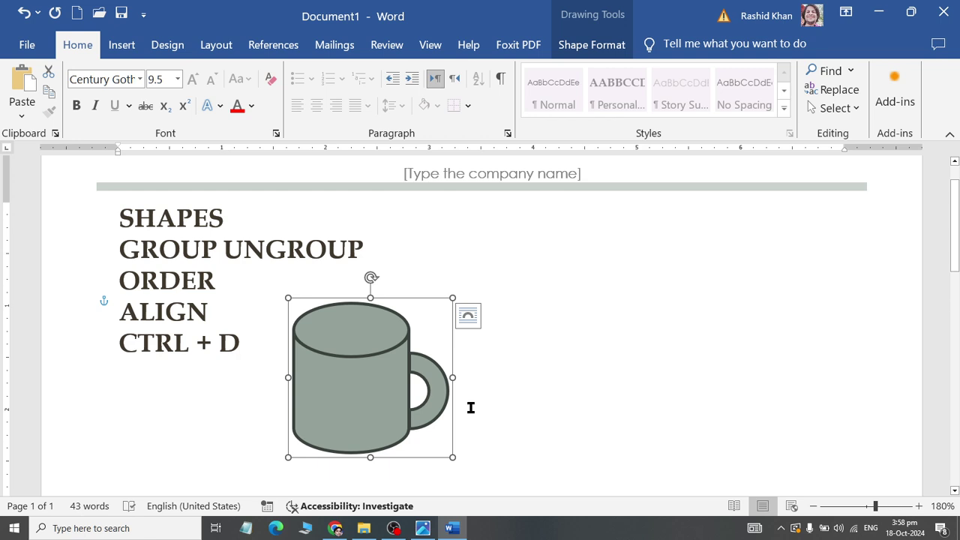
key("ctrl+d")
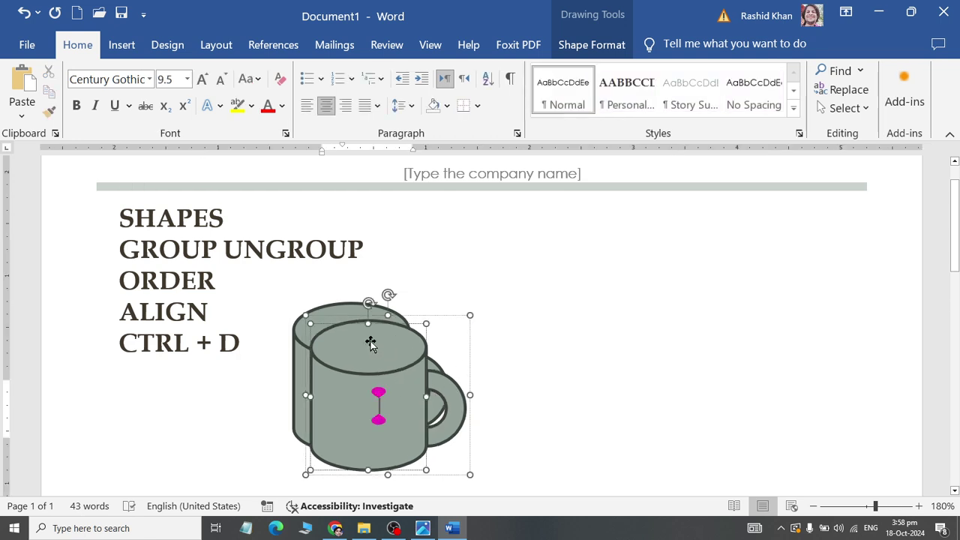
left_click(383, 353)
left_click(140, 365)
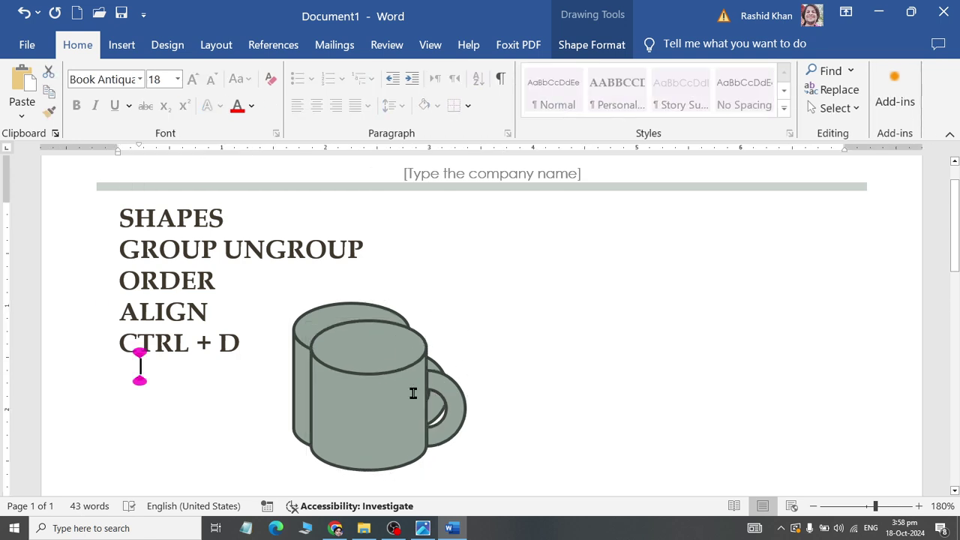
left_click(430, 443)
left_click_drag(430, 443, 839, 357)
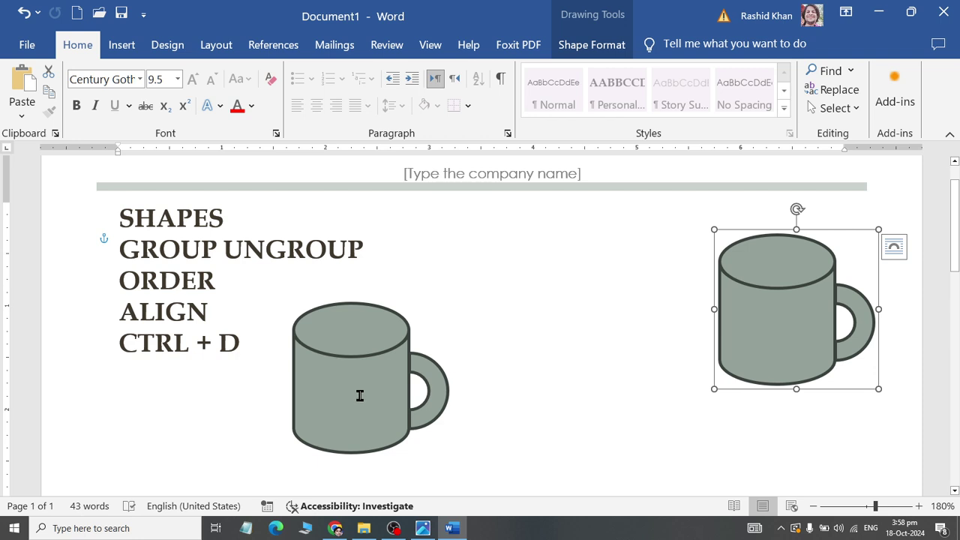
left_click(411, 423)
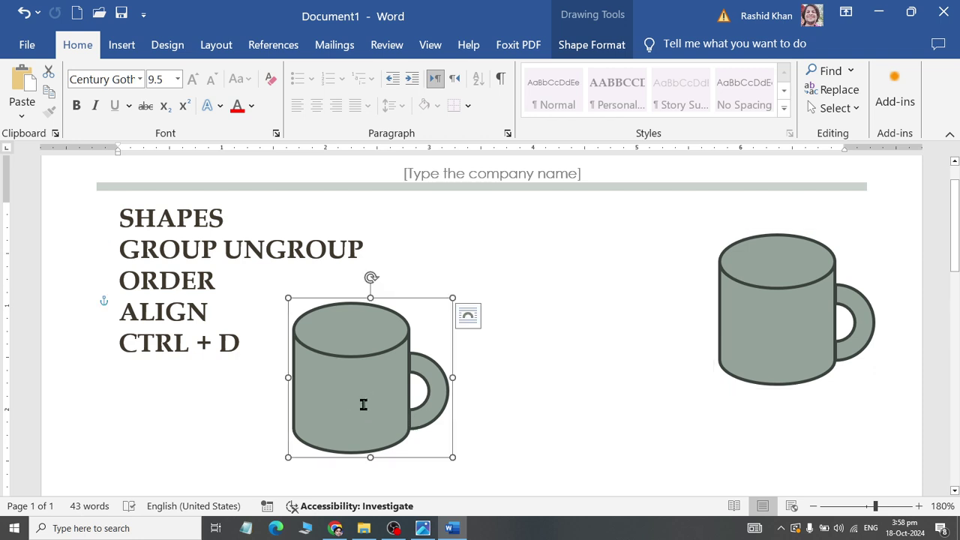
left_click_drag(413, 426, 640, 349)
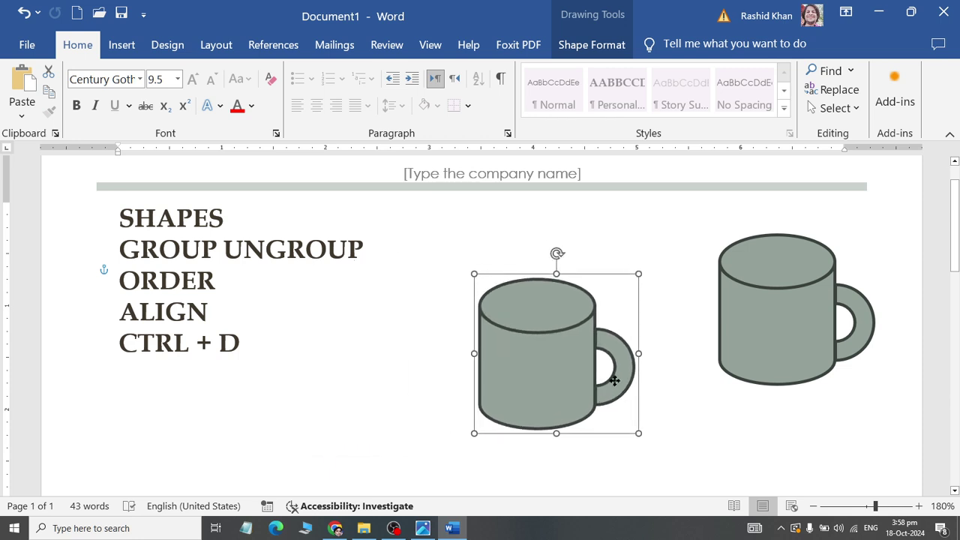
Step: Add ROTATE and FLIP HORIZON headings on new lines below CTRL + D
left_click(332, 360)
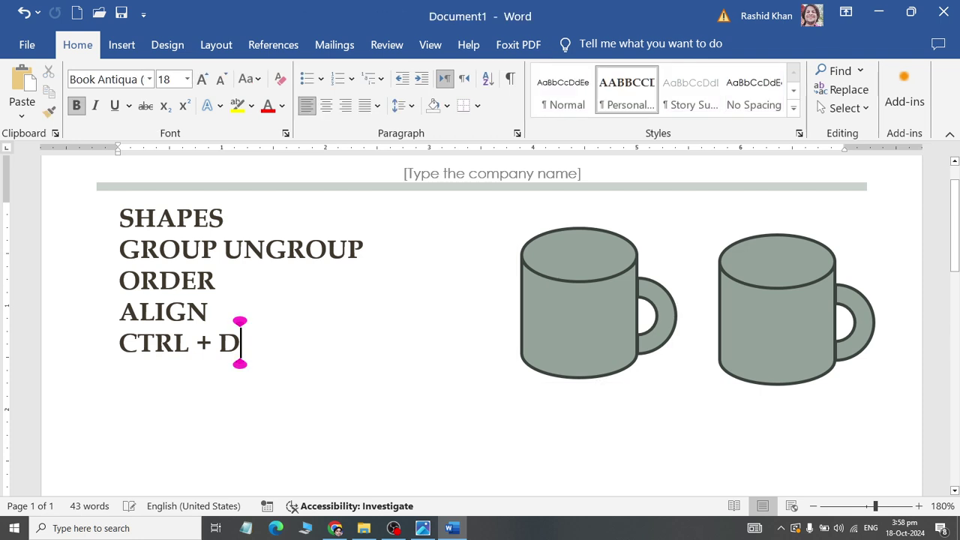
key("Return")
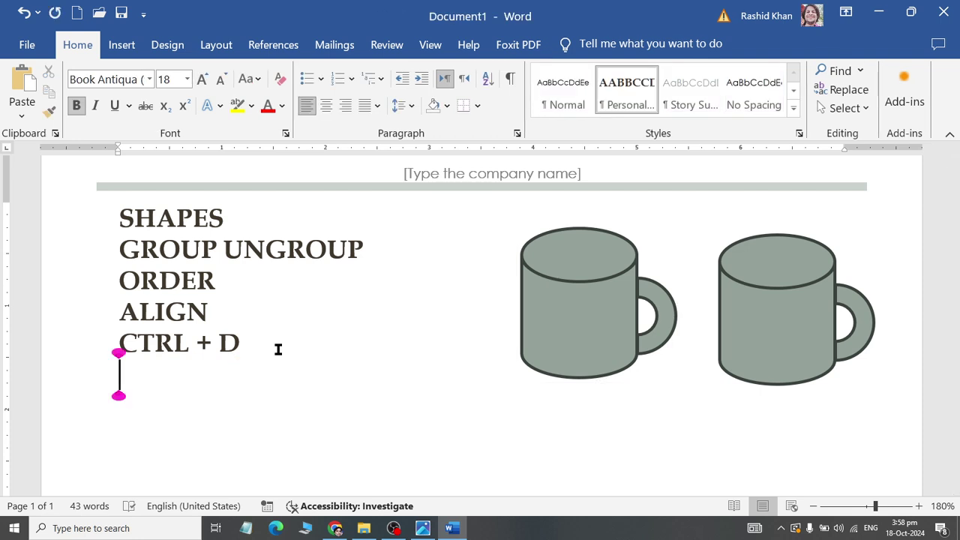
type("TO")
key("BackSpace")
key("BackSpace")
type("R")
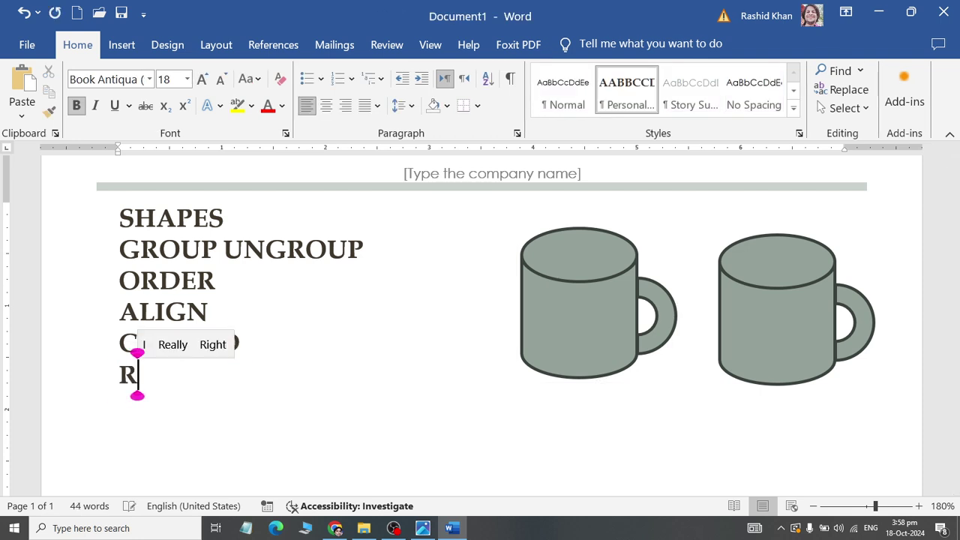
type("OTATE")
key("Return")
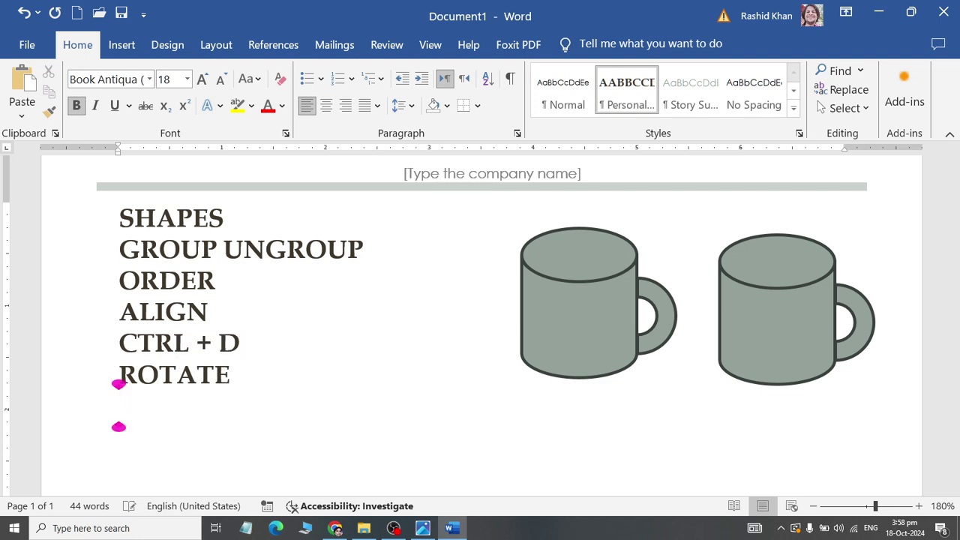
type("FLIP HORI")
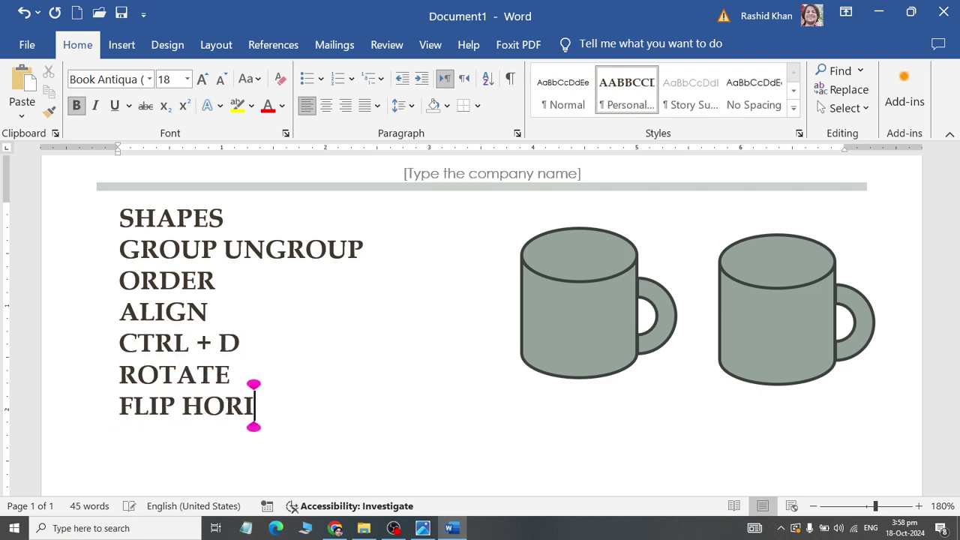
type("ZON")
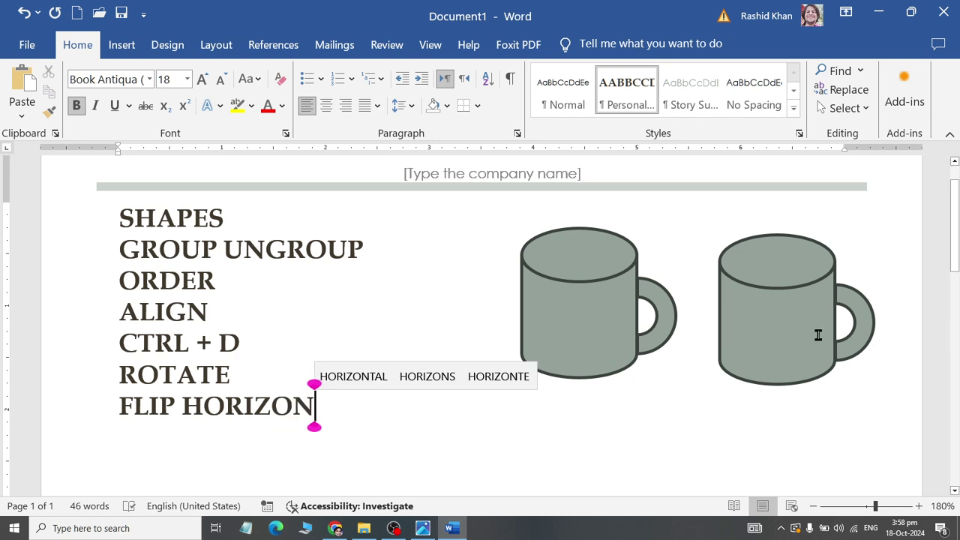
Step: Duplicate the right-hand mug and place the copy directly below it
left_click(834, 368)
key("ctrl+d")
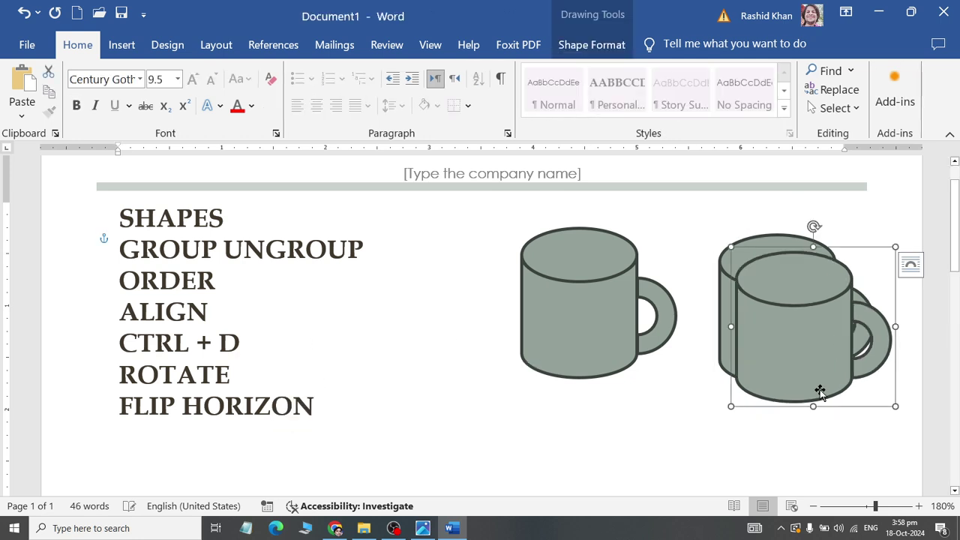
mouse_move(820, 392)
left_mouse_down()
mouse_move(718, 493)
mouse_move(816, 441)
left_mouse_up()
scroll(719, 491, "down", 1)
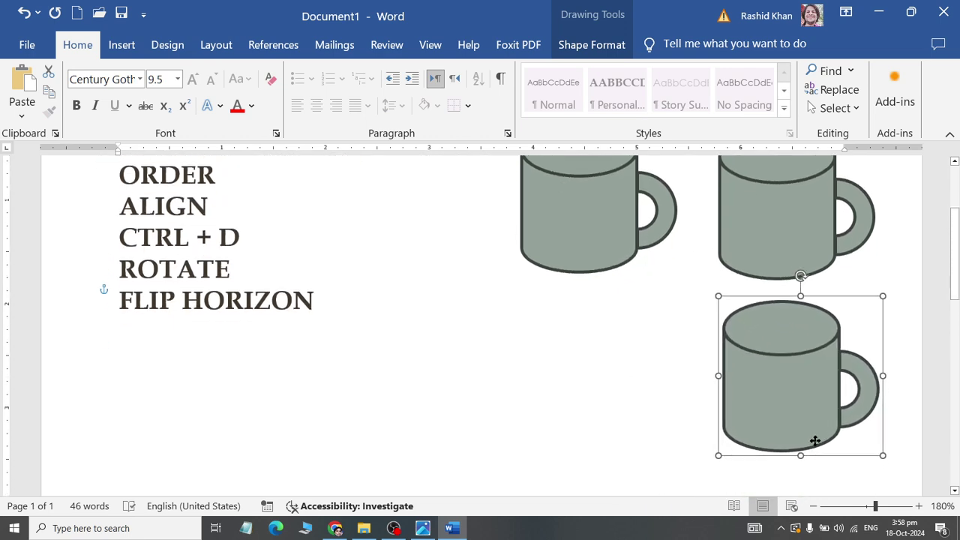
scroll(765, 317, "up", 3)
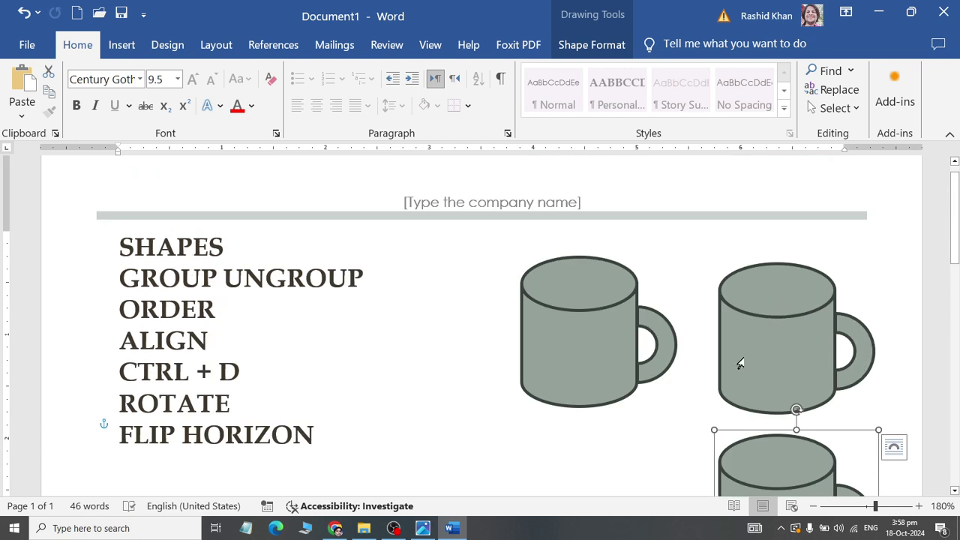
left_click(652, 360)
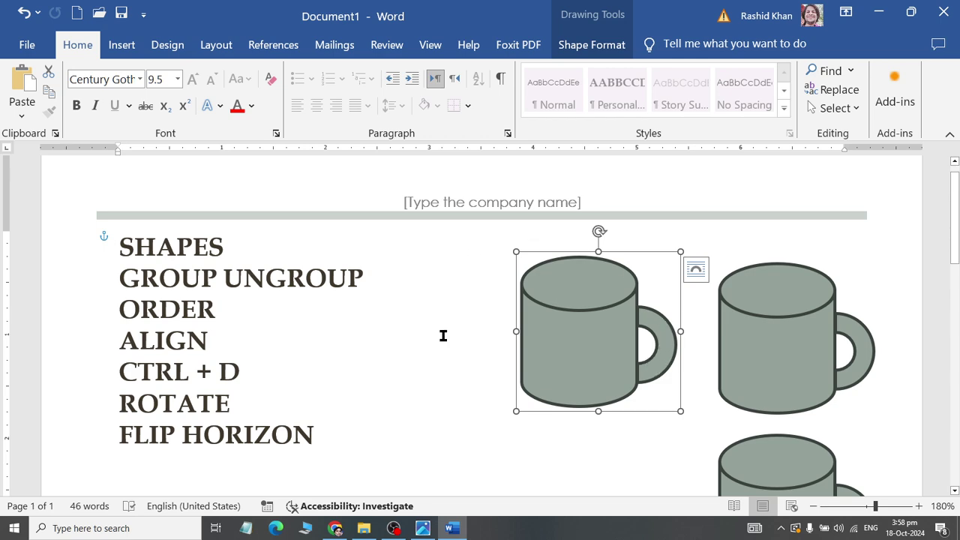
Step: Flip the left mug horizontally so its handle faces left
left_click(578, 47)
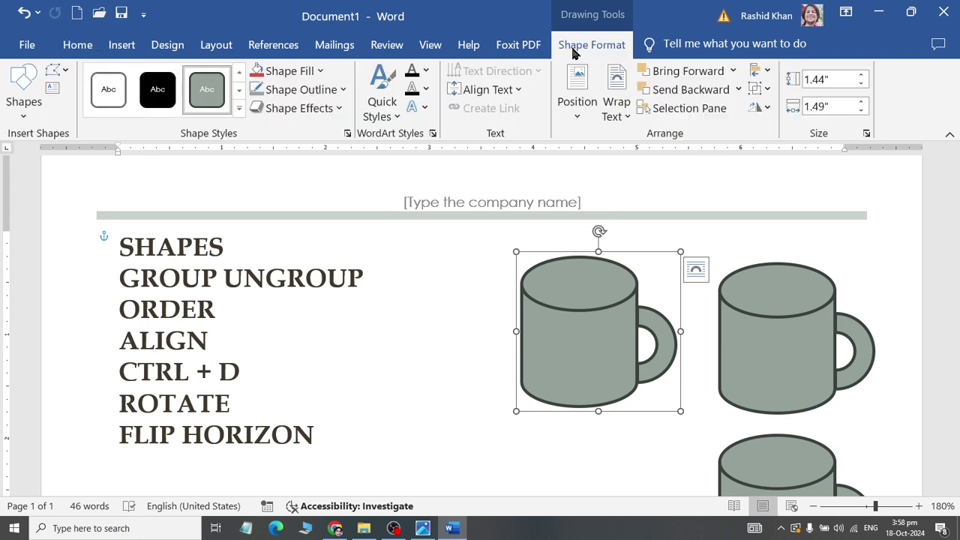
left_click(759, 107)
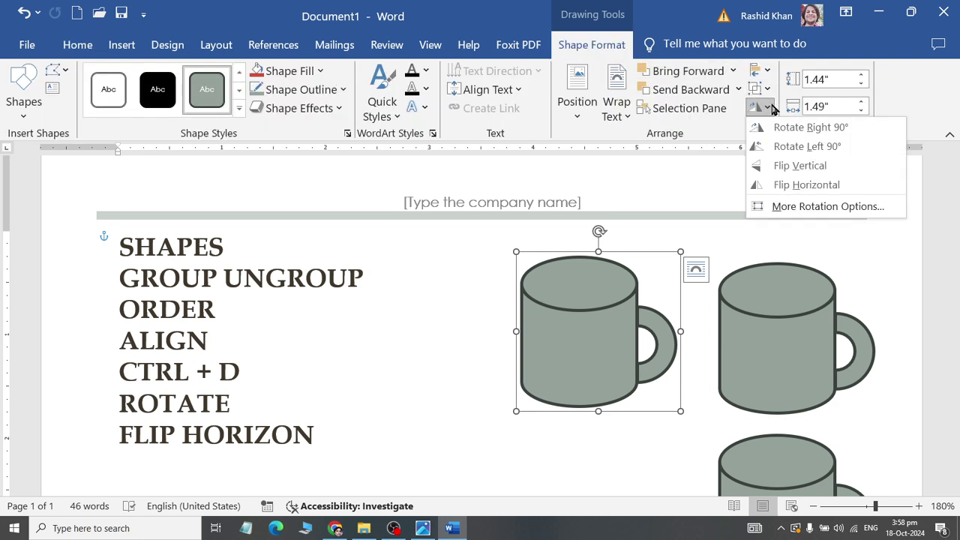
left_click(782, 185)
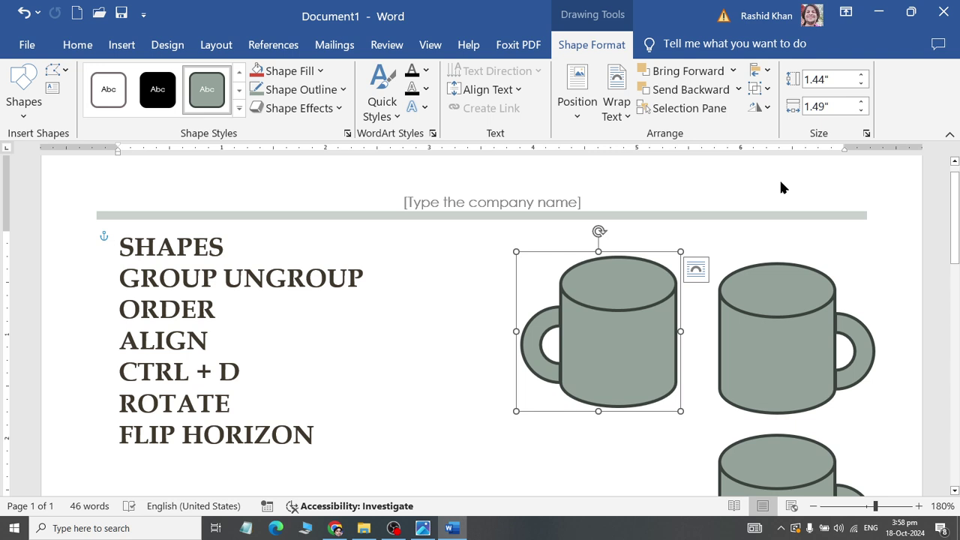
scroll(780, 203, "down", 1)
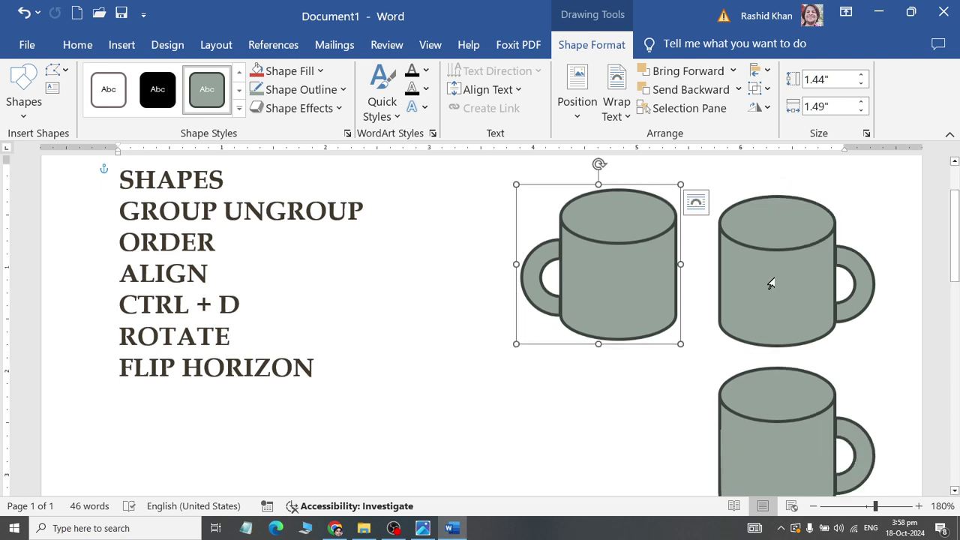
scroll(775, 283, "up", 1)
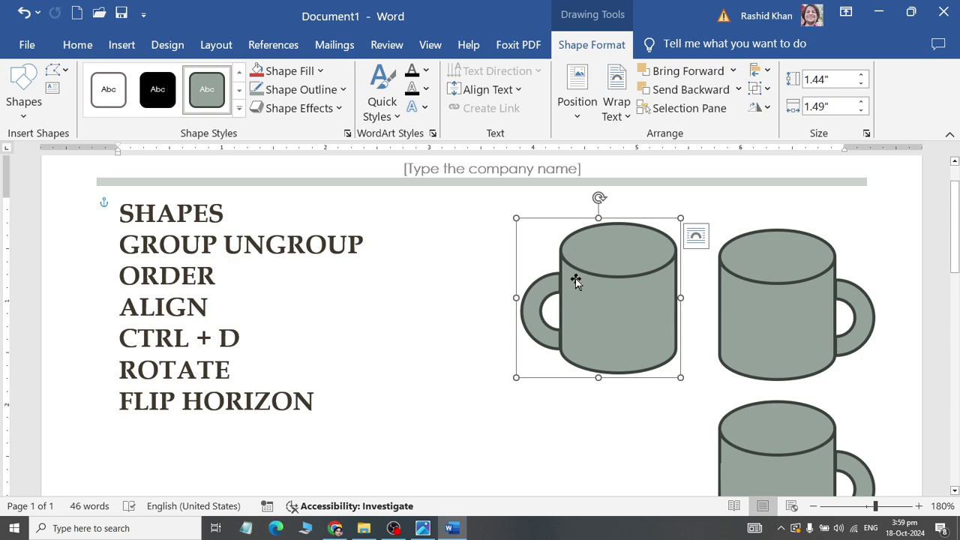
Step: Preview the Shape Fill colours without applying any, then reselect the left mug
left_click(289, 70)
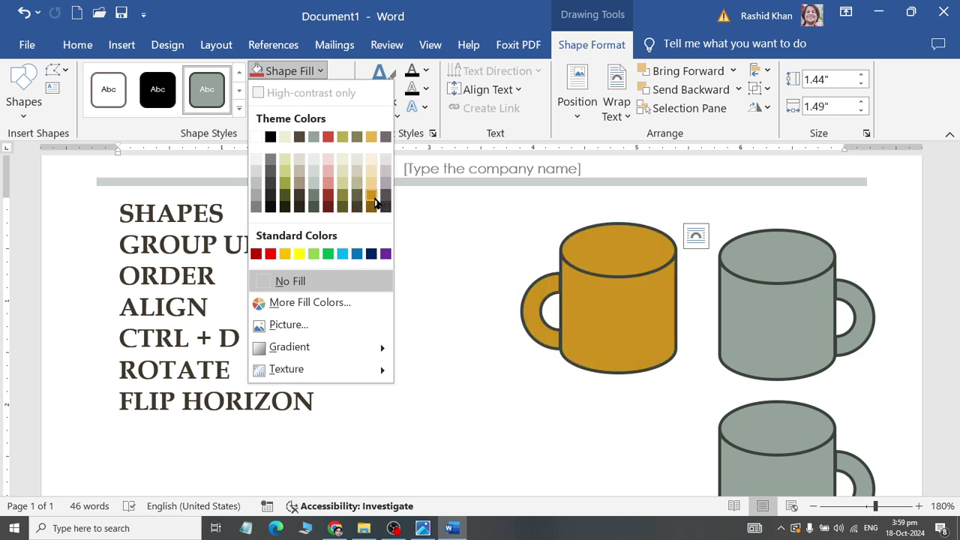
left_click(634, 373)
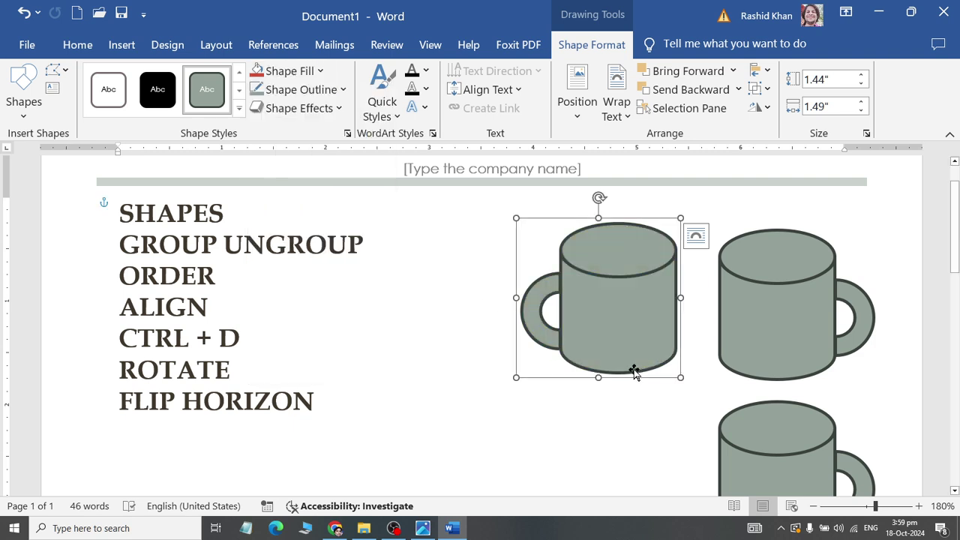
double_click(239, 247)
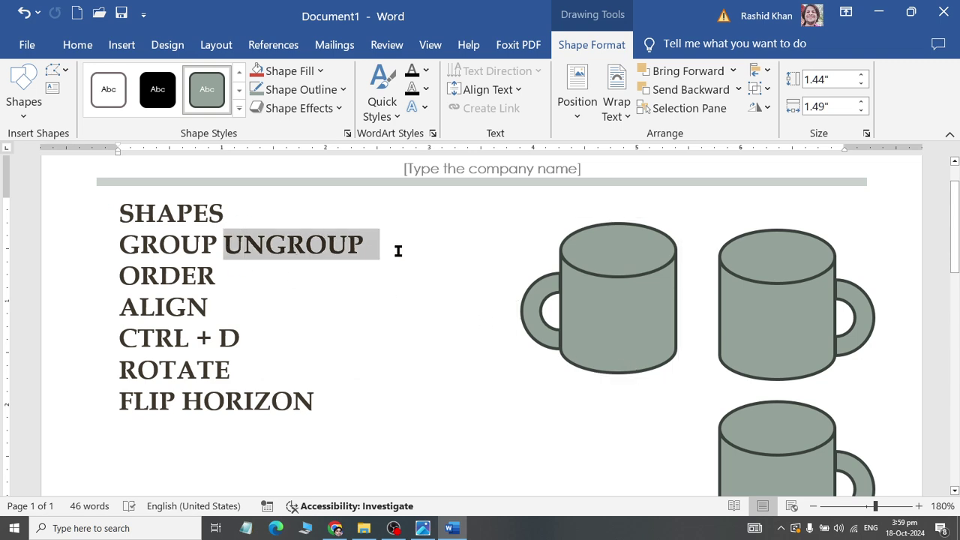
left_click(600, 279)
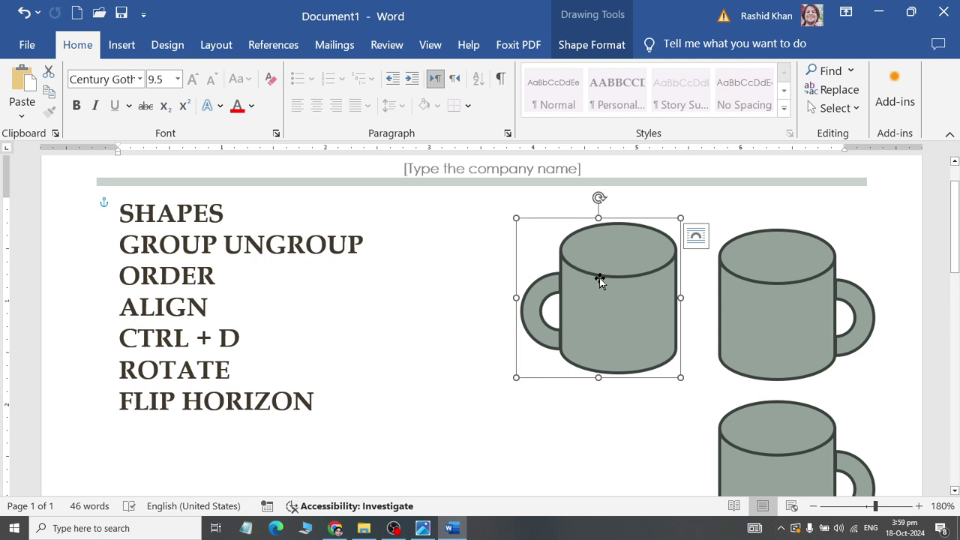
Step: Ungroup the flipped left mug through its shortcut menu's Group > Ungroup, then deselect it
left_click(597, 47)
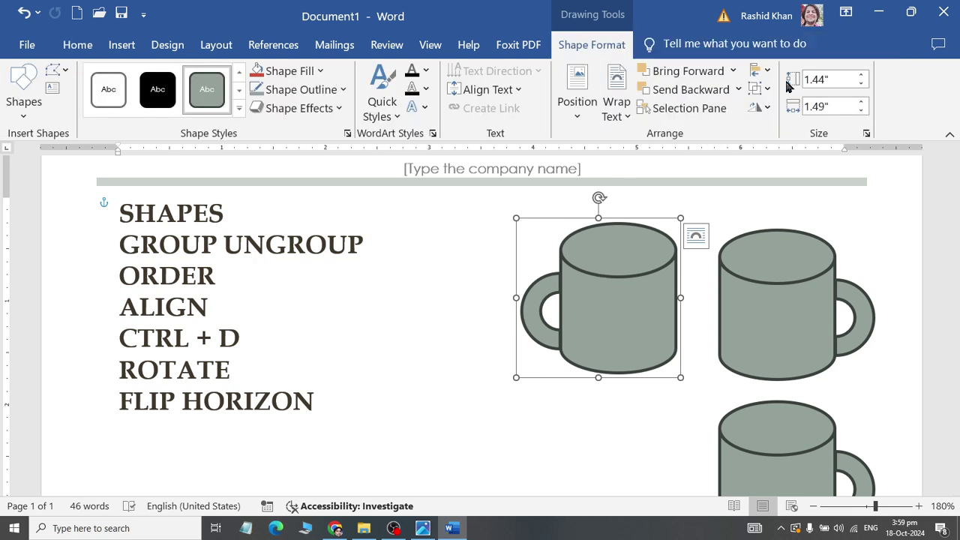
left_click(761, 89)
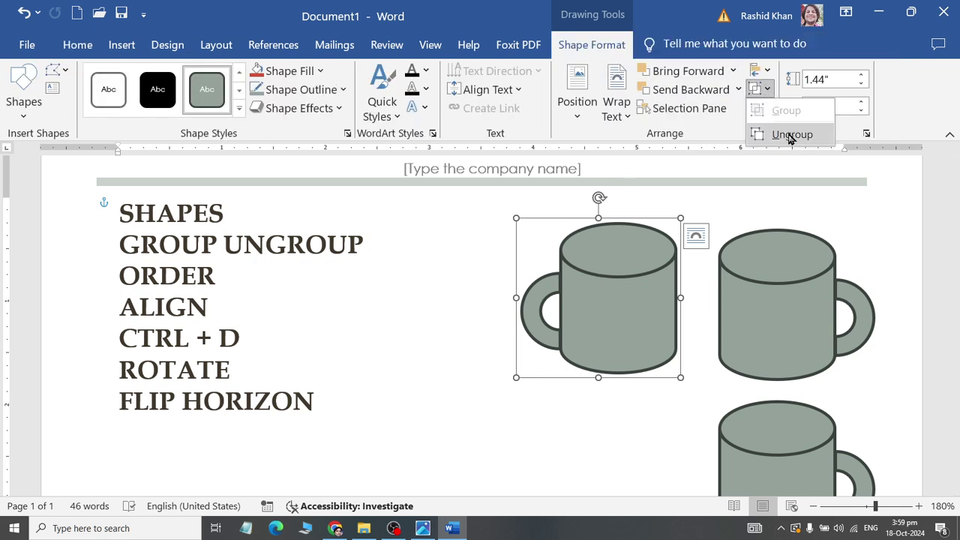
right_click(634, 280)
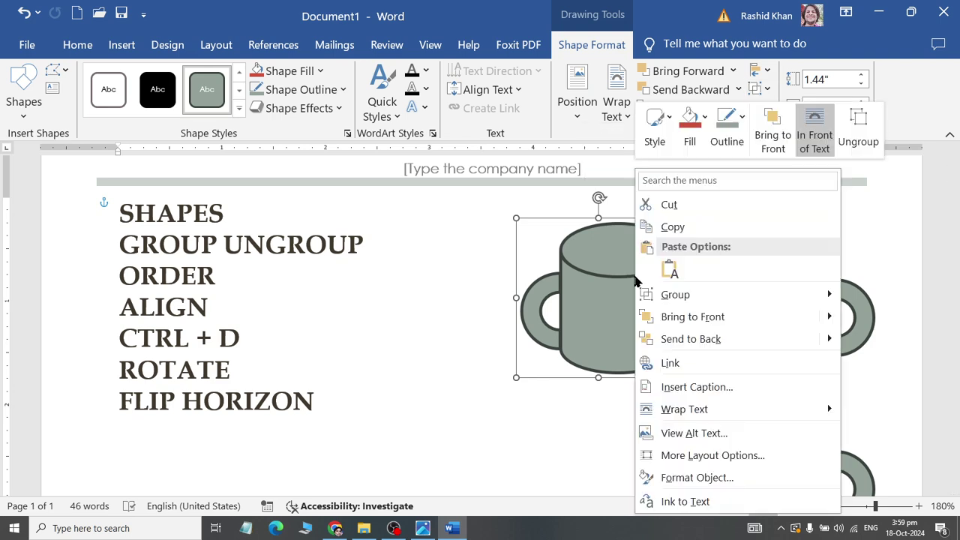
mouse_move(780, 295)
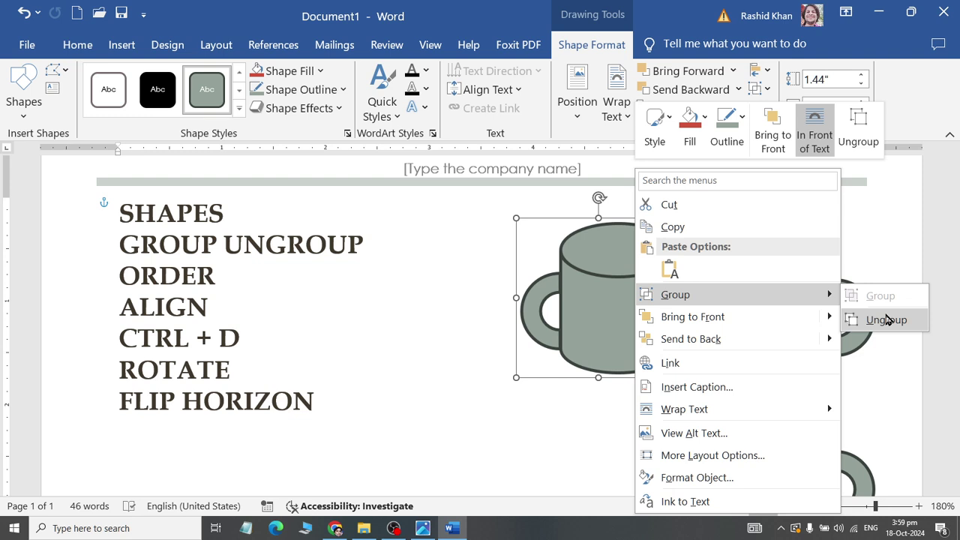
left_click(886, 320)
left_click(182, 275)
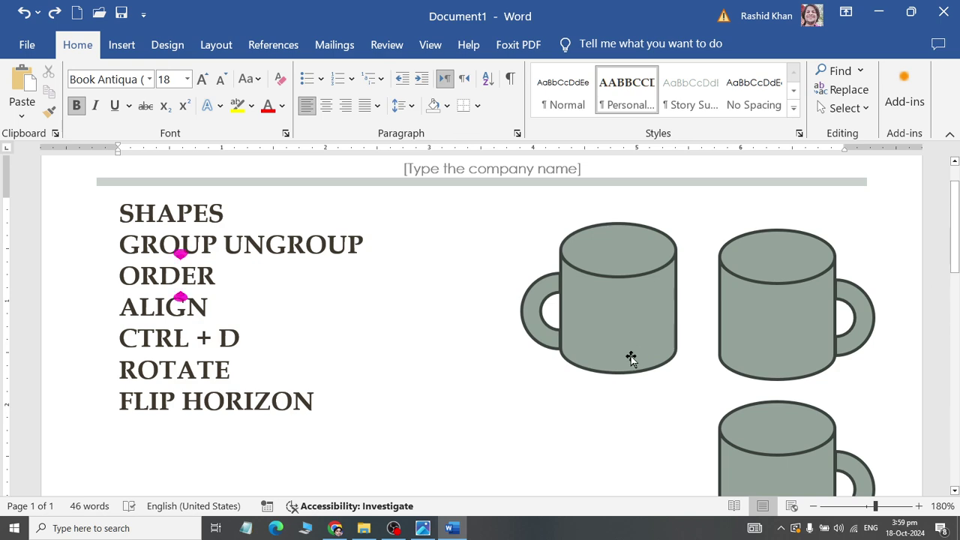
Step: Fill the left mug's body dark red and its top ellipse grey-mauve
left_click(600, 375)
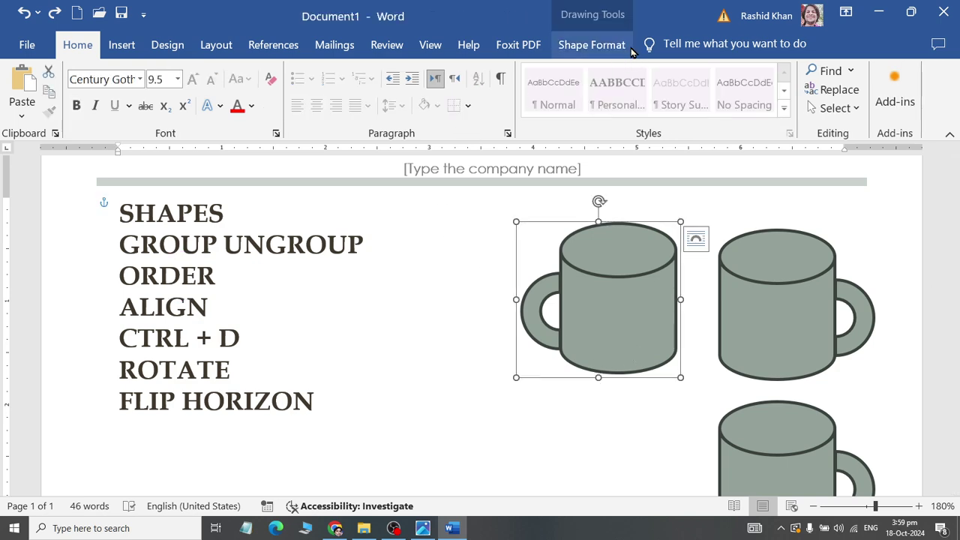
left_click(592, 45)
left_click(310, 71)
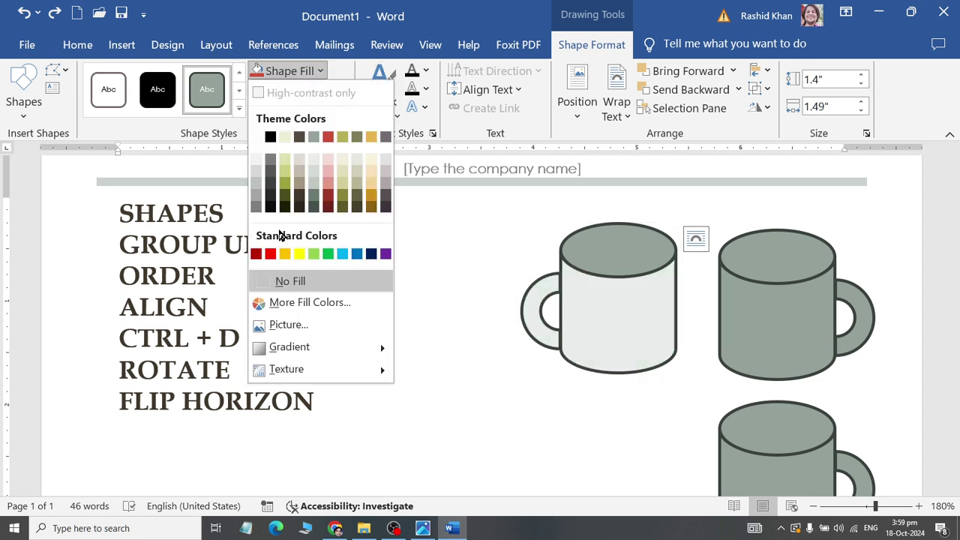
left_click(258, 253)
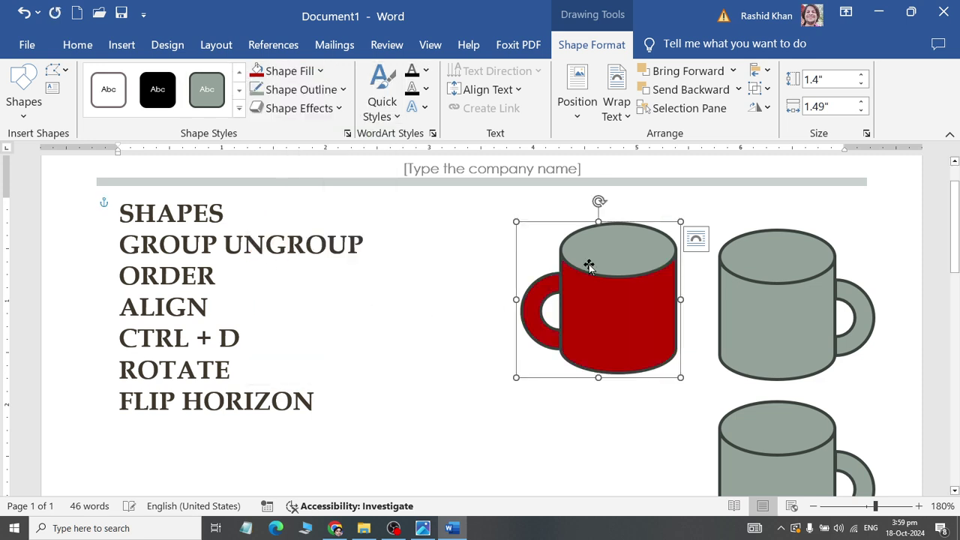
left_click(607, 240)
left_click(289, 71)
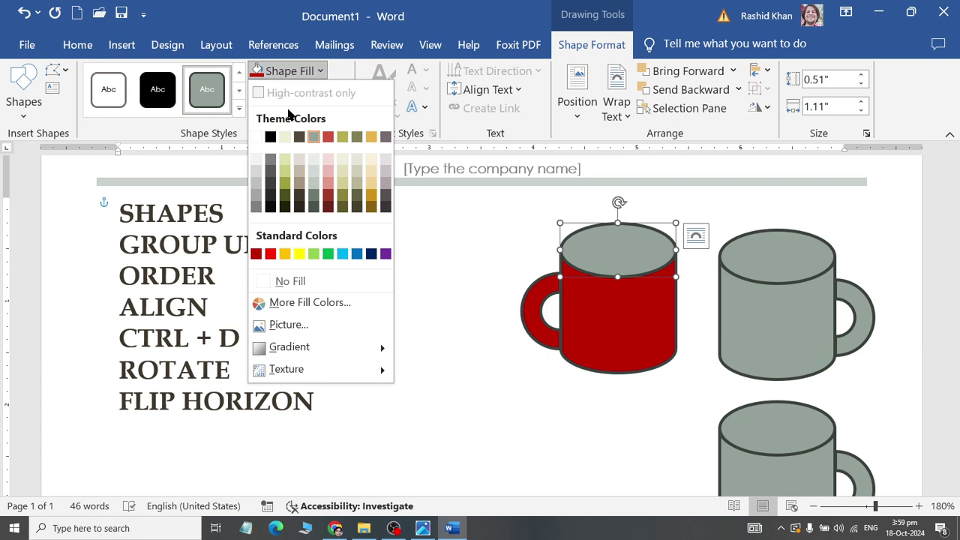
left_click(381, 188)
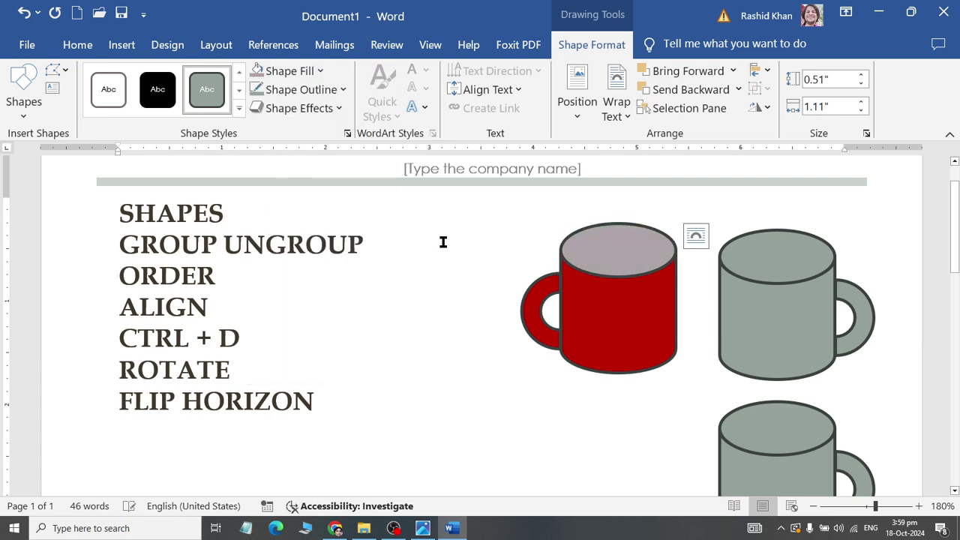
Step: Ungroup the mug into body and handle, and fill the handle dark blue
left_click(530, 312)
right_click(528, 310)
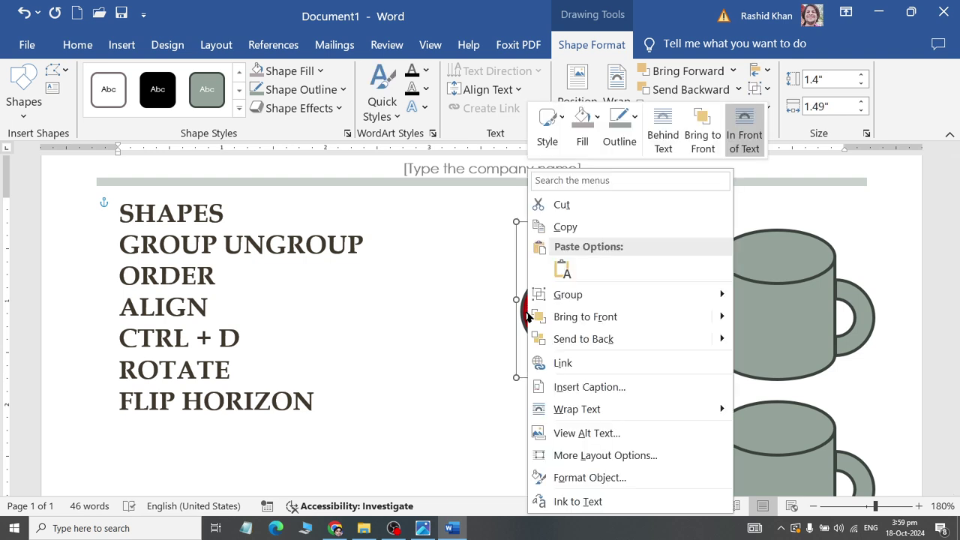
mouse_move(548, 302)
left_click(773, 319)
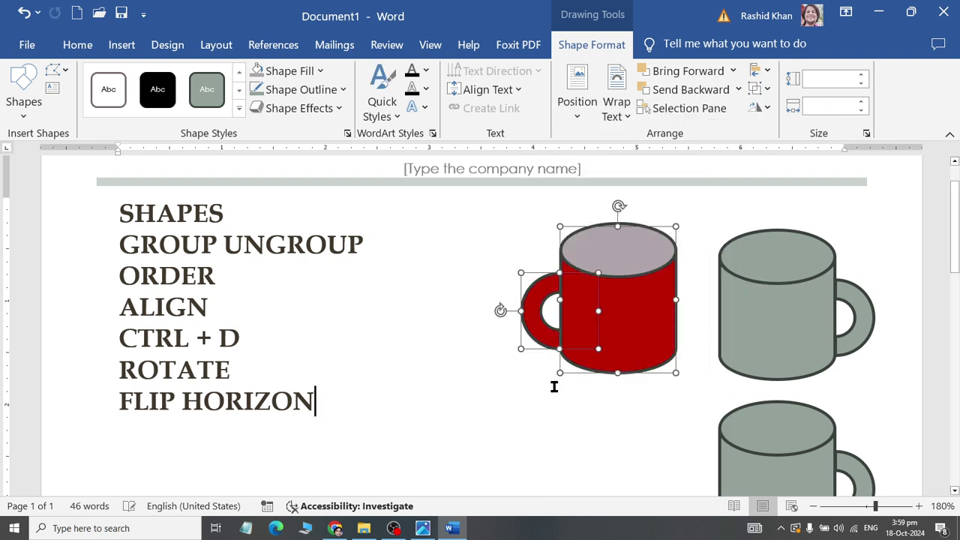
key("Escape")
left_click(534, 309)
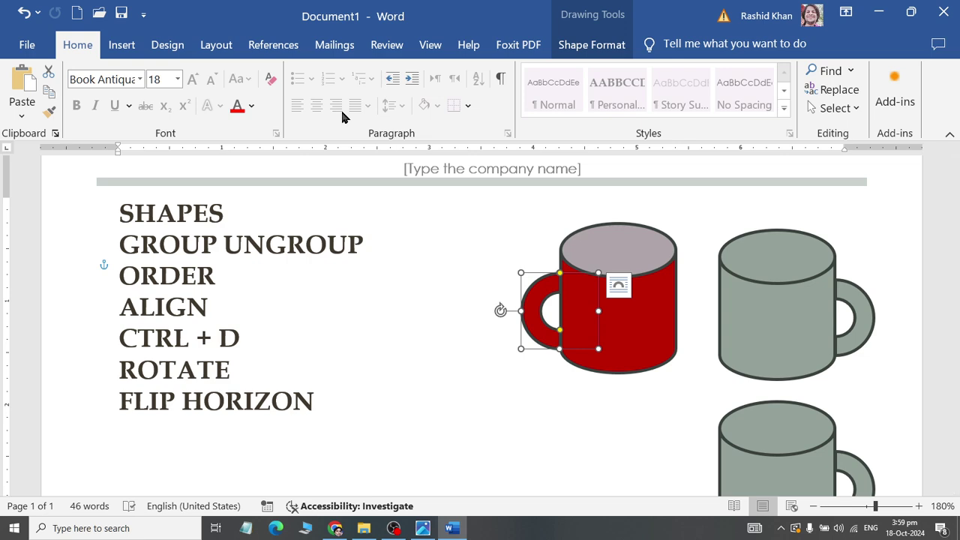
left_click(592, 45)
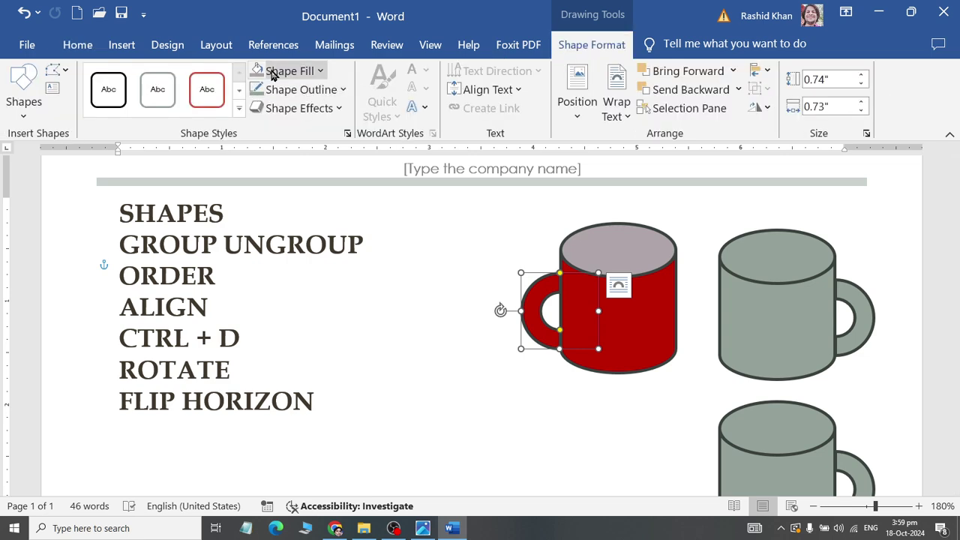
left_click(285, 70)
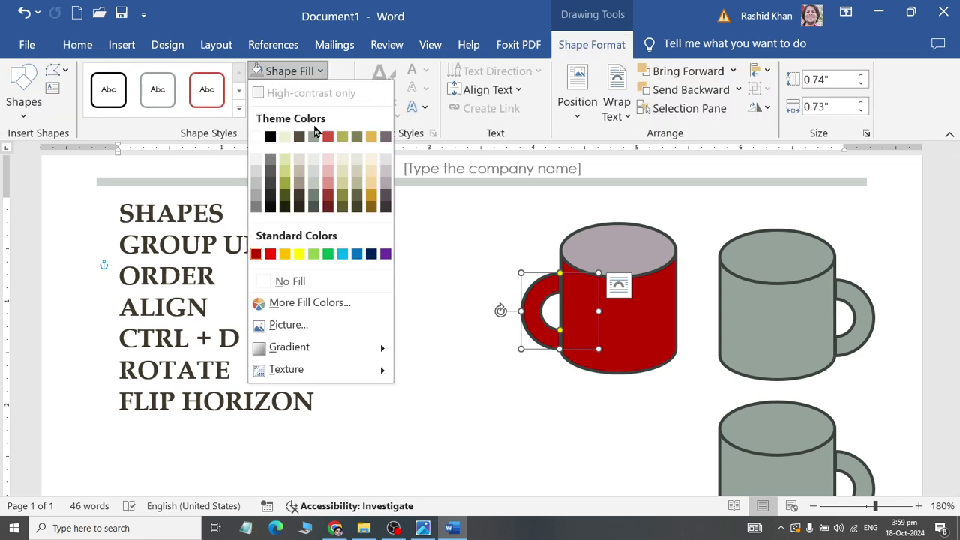
left_click(370, 253)
left_click(475, 435)
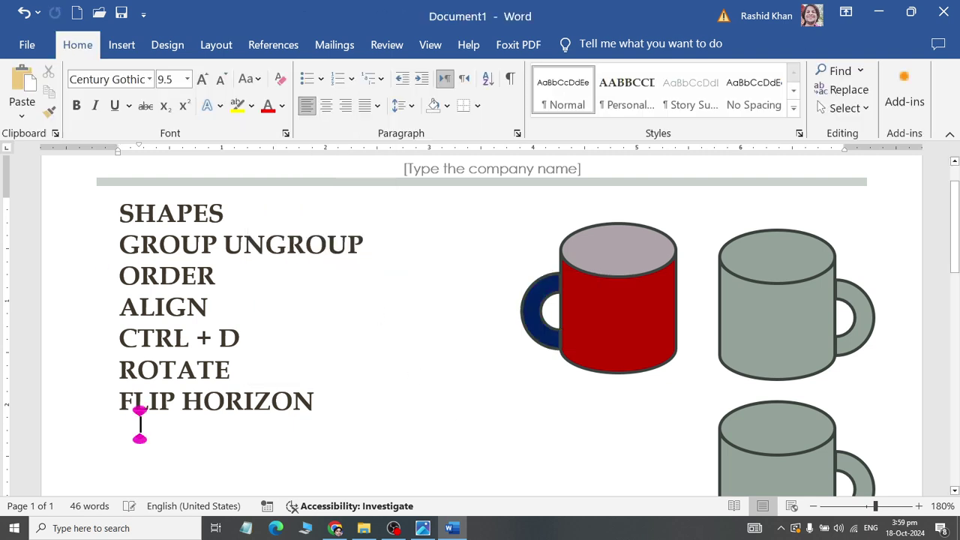
Step: Group the red mug body with its blue handle
left_click(612, 343)
key("Escape")
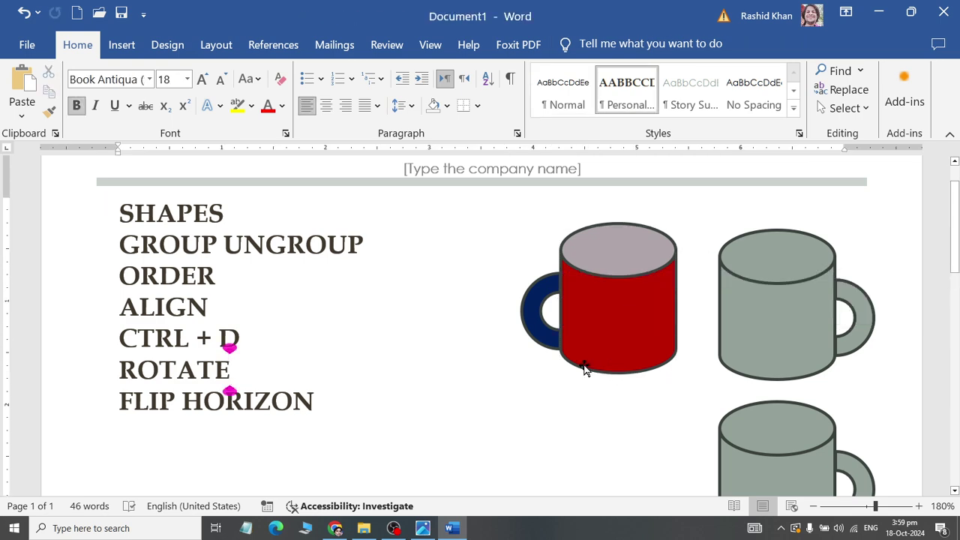
left_click(585, 369)
left_click(533, 327, "shift")
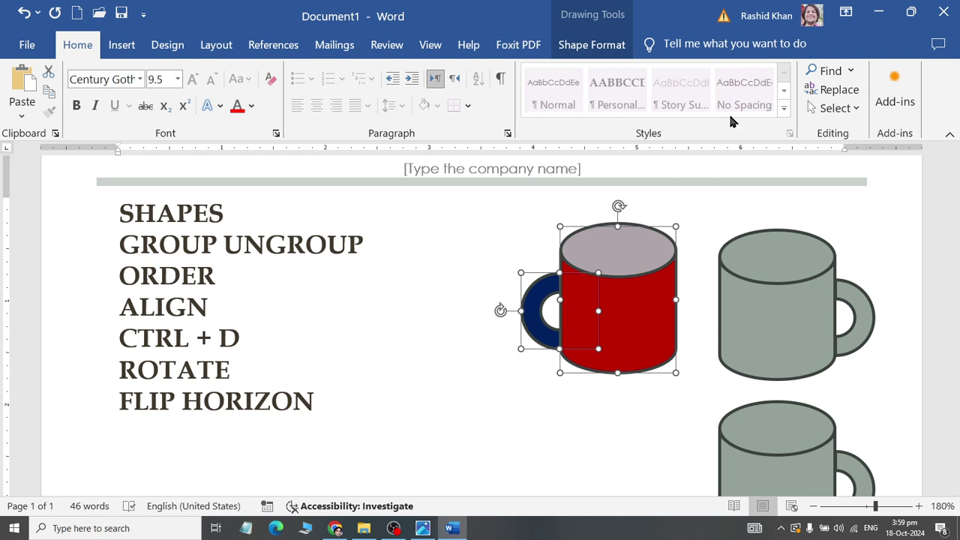
left_click(593, 45)
left_click(759, 89)
left_click(772, 107)
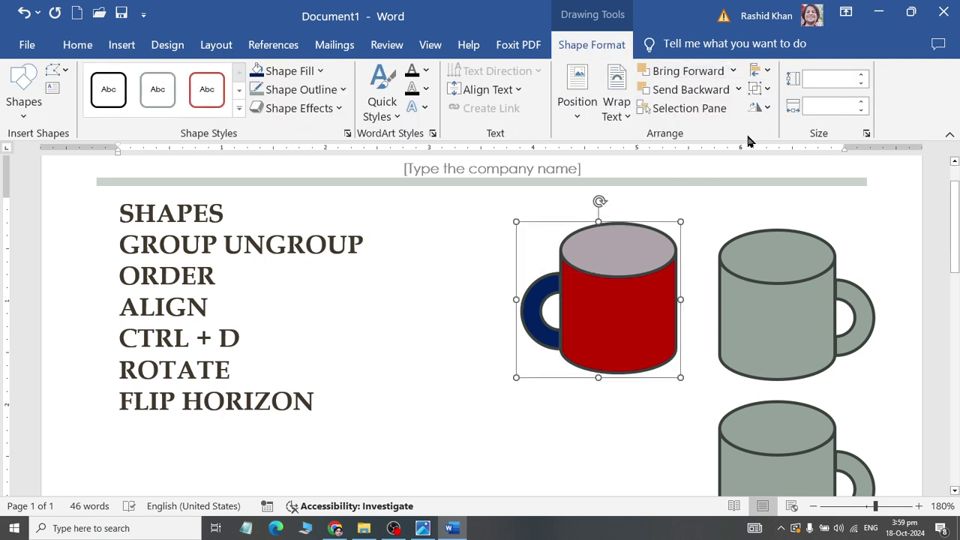
left_click(623, 445)
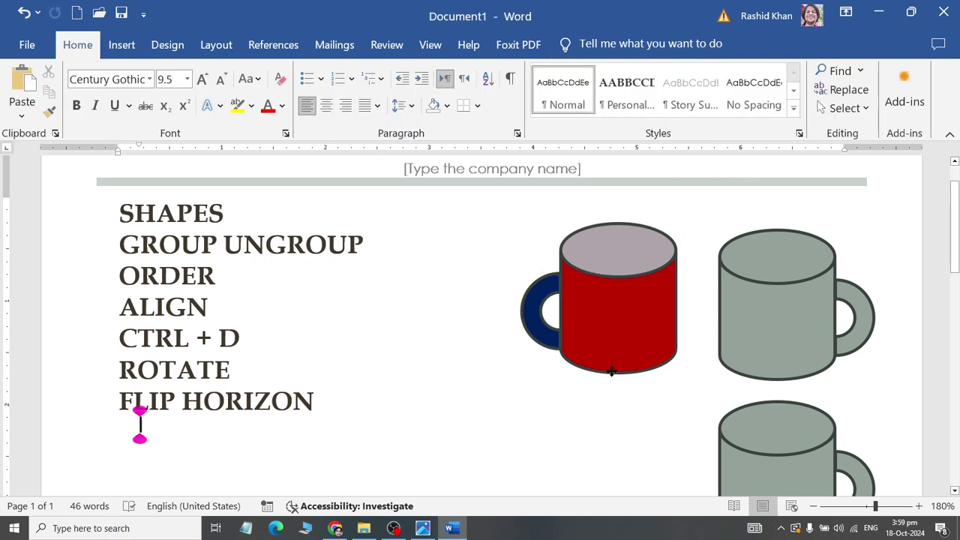
Step: Group the body-and-handle with the mauve top ellipse into one mug object
left_click(612, 370)
left_click(613, 249)
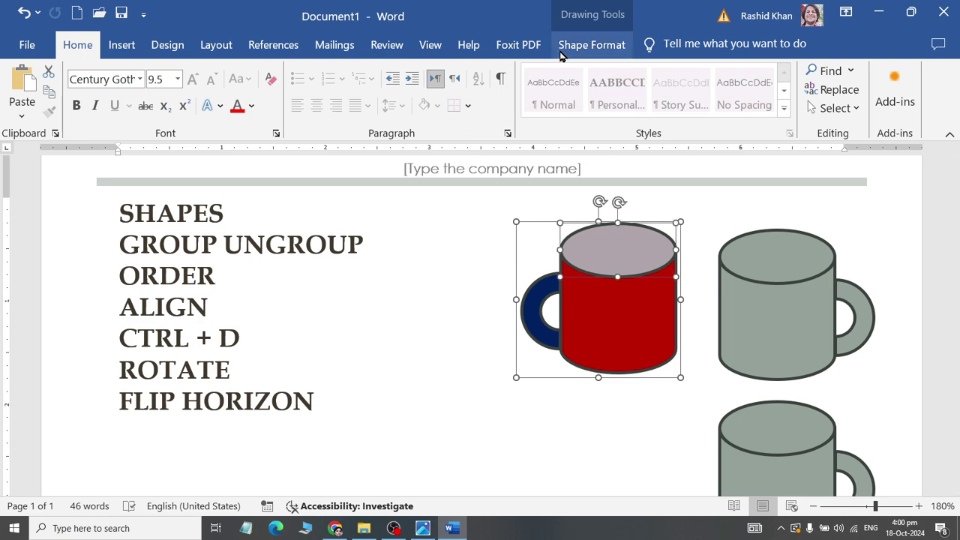
left_click(562, 46)
left_click(759, 89)
left_click(780, 107)
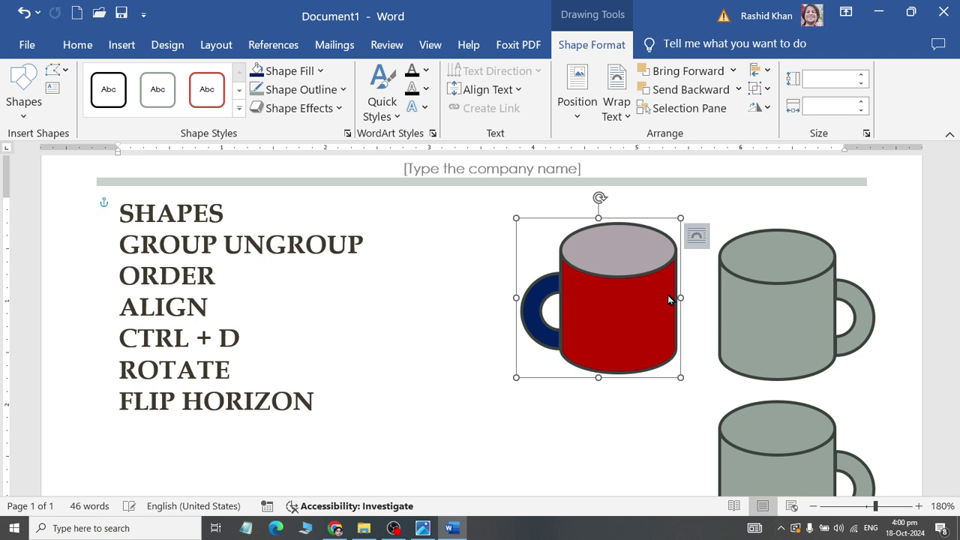
key("Escape")
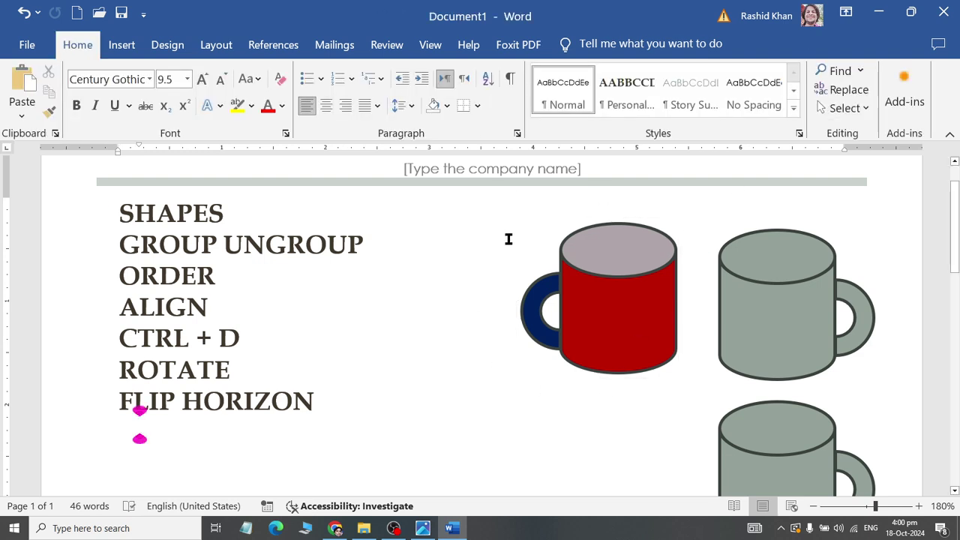
scroll(518, 251, "down", 2)
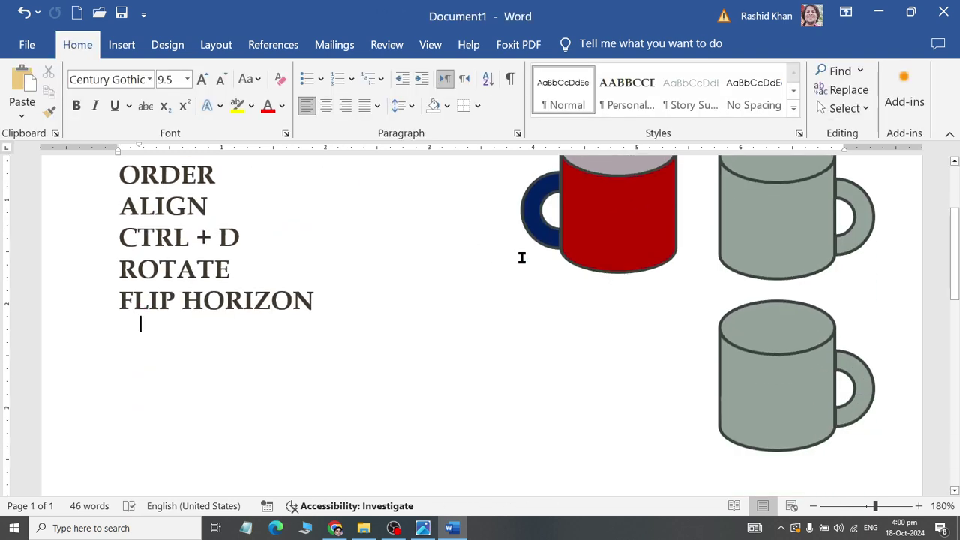
scroll(609, 338, "up", 1)
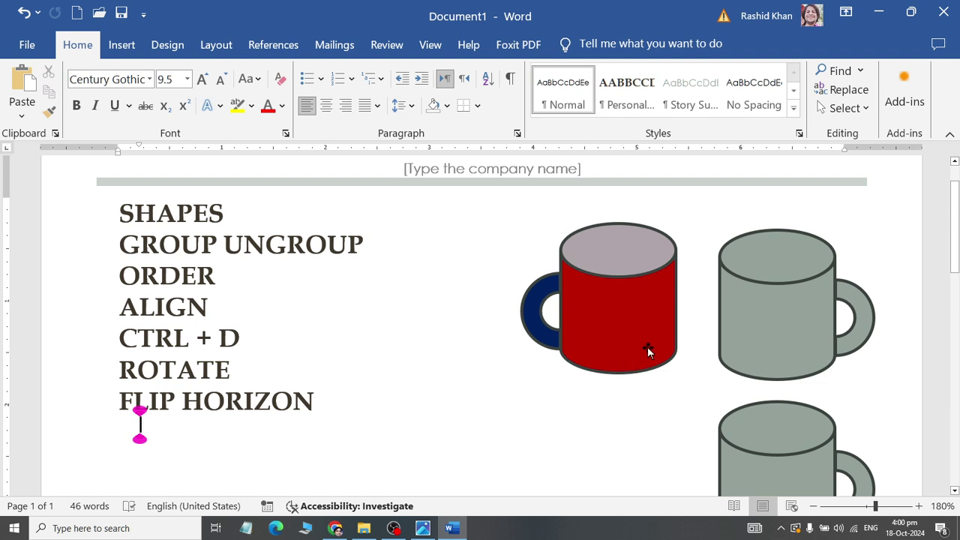
Step: Insert black shadowed WordArt reading 'GOOD MORNING'
left_click(123, 46)
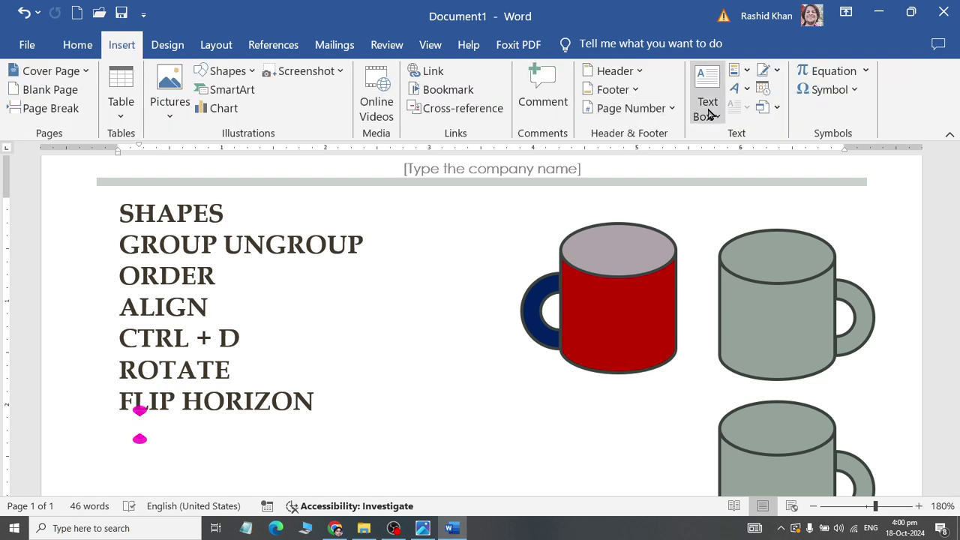
left_click(735, 88)
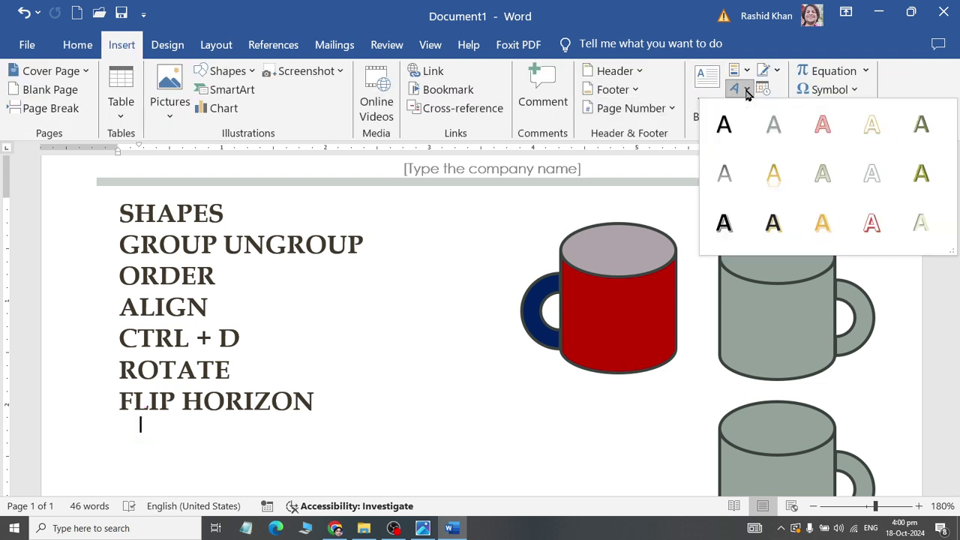
left_click(725, 127)
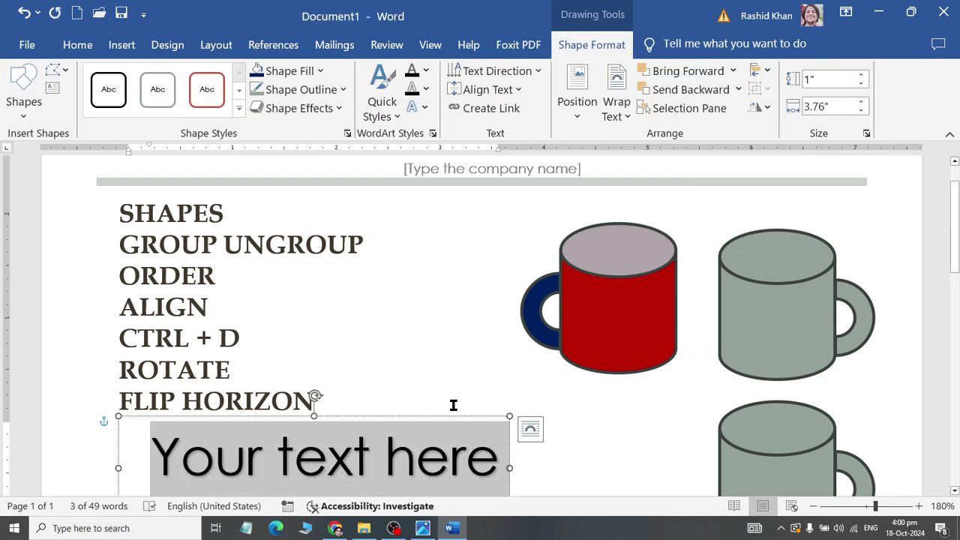
type("GOOD MOR")
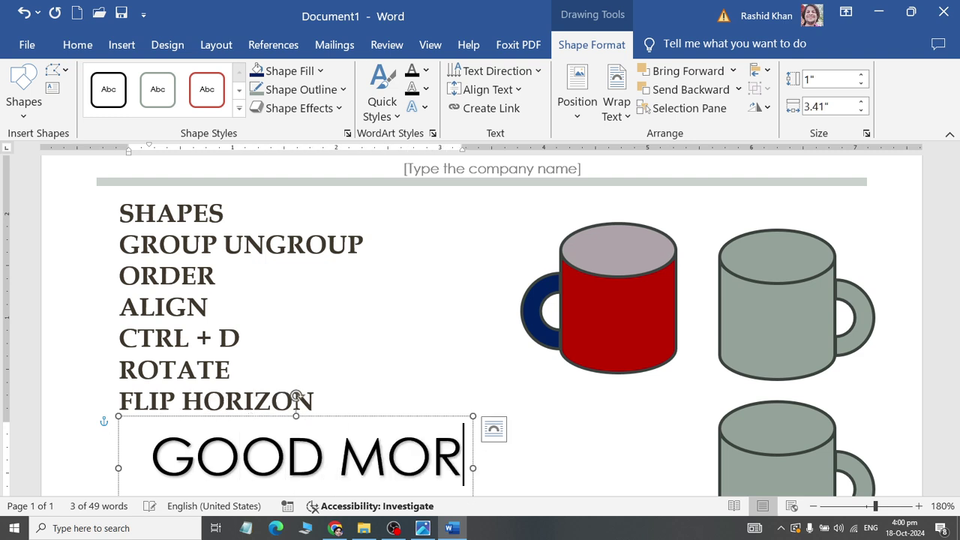
type("NINI")
key("BackSpace")
type("G")
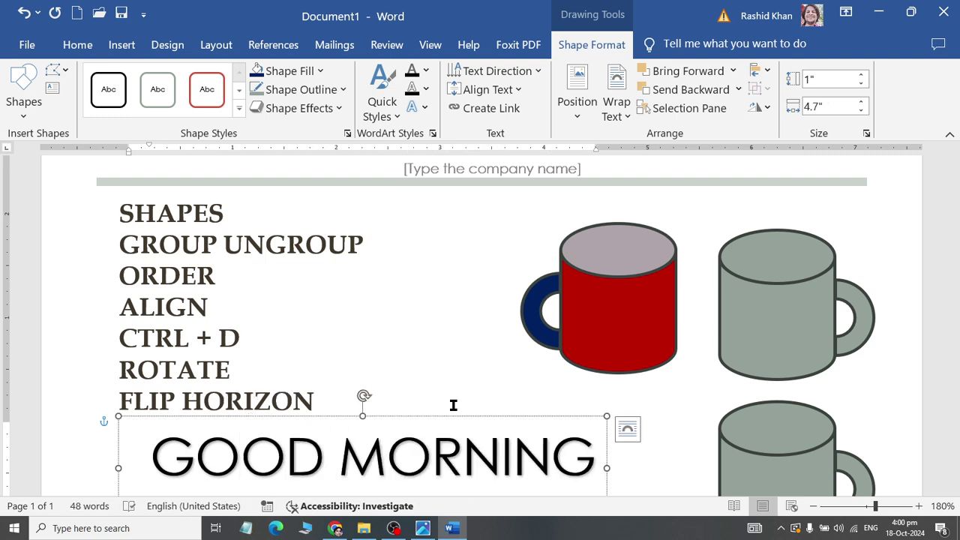
Step: Make the GOOD MORNING text size 12, bold and white
key("ctrl+a")
left_click(78, 45)
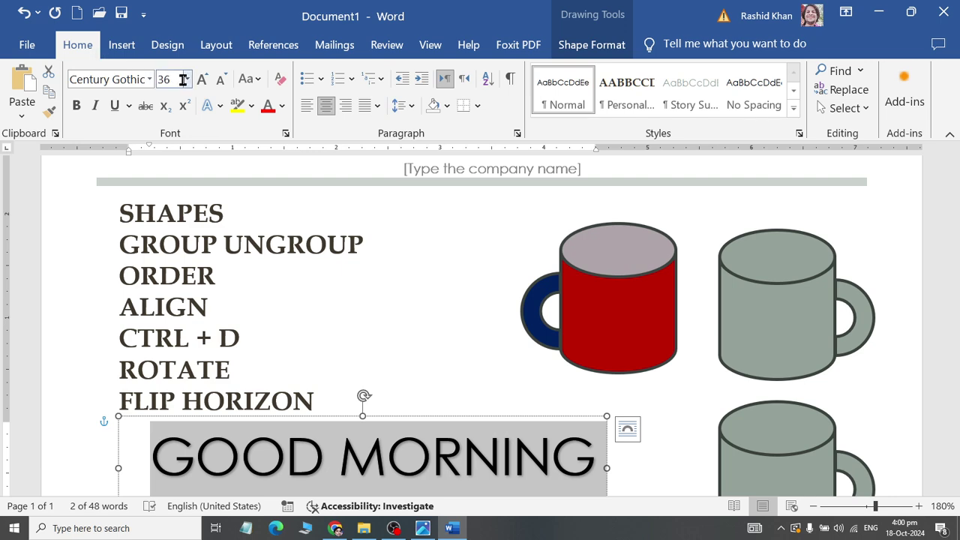
left_click(219, 81)
left_click(218, 81)
left_click(218, 81)
left_click(219, 81)
left_click(218, 81)
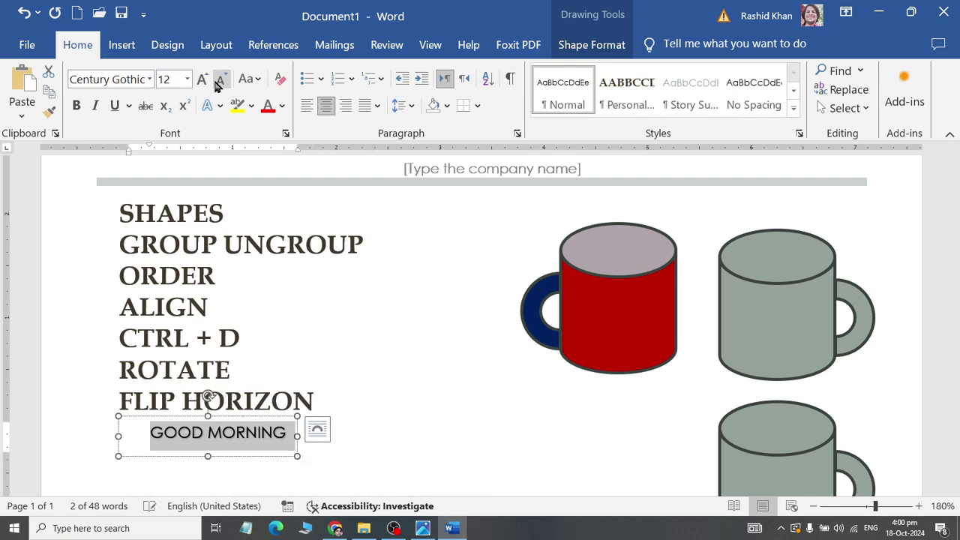
left_click(218, 81)
left_click(75, 106)
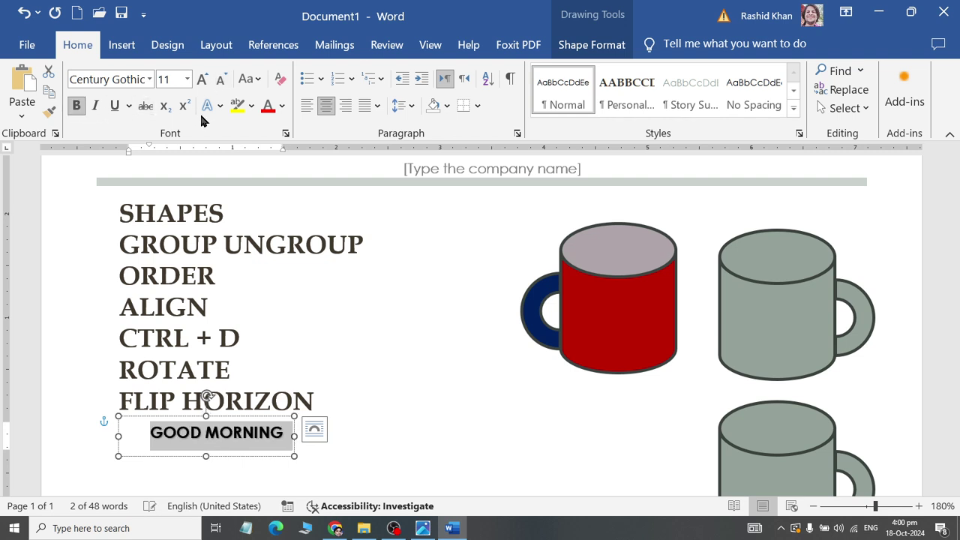
left_click(282, 106)
left_click(268, 196)
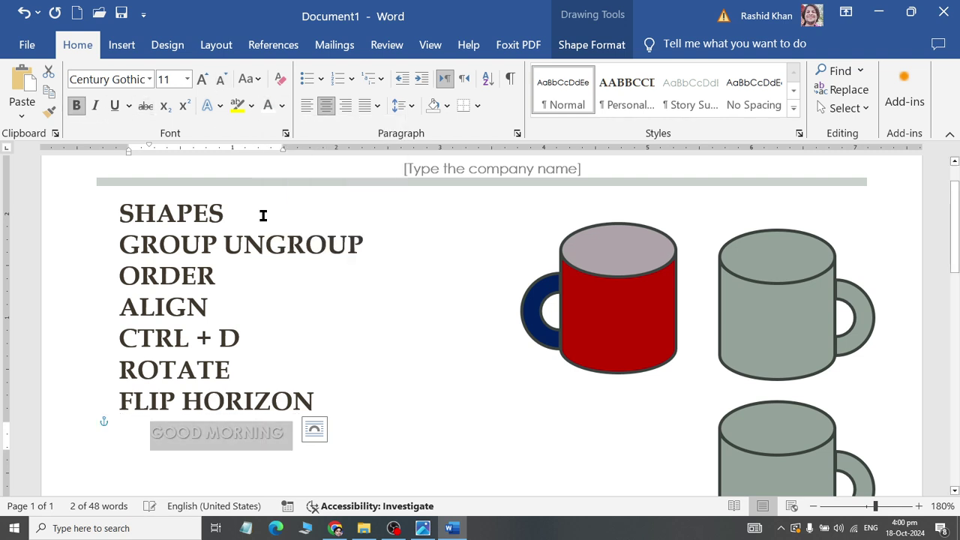
Step: Move the text box onto the red mug, narrowed to two lines and centred
left_click_drag(255, 458, 652, 364)
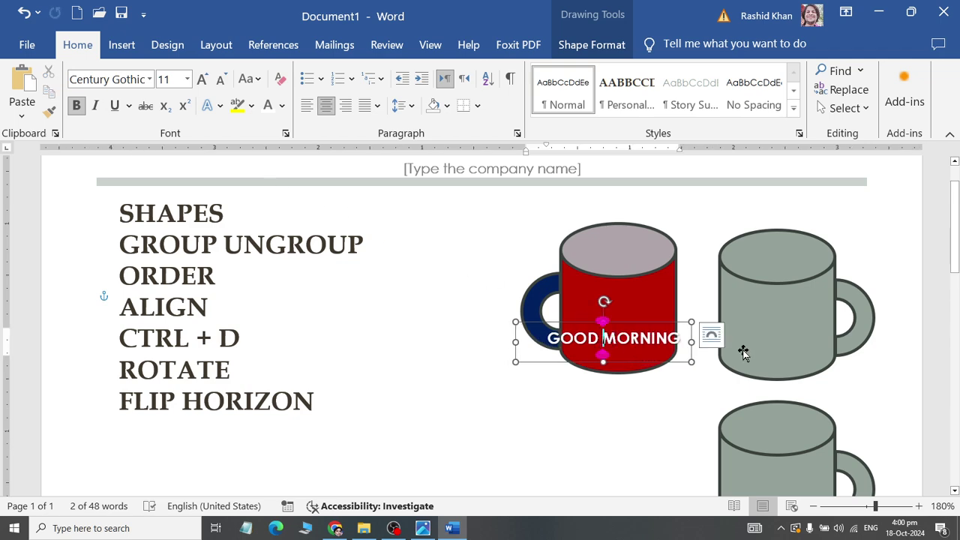
left_click_drag(690, 342, 635, 342)
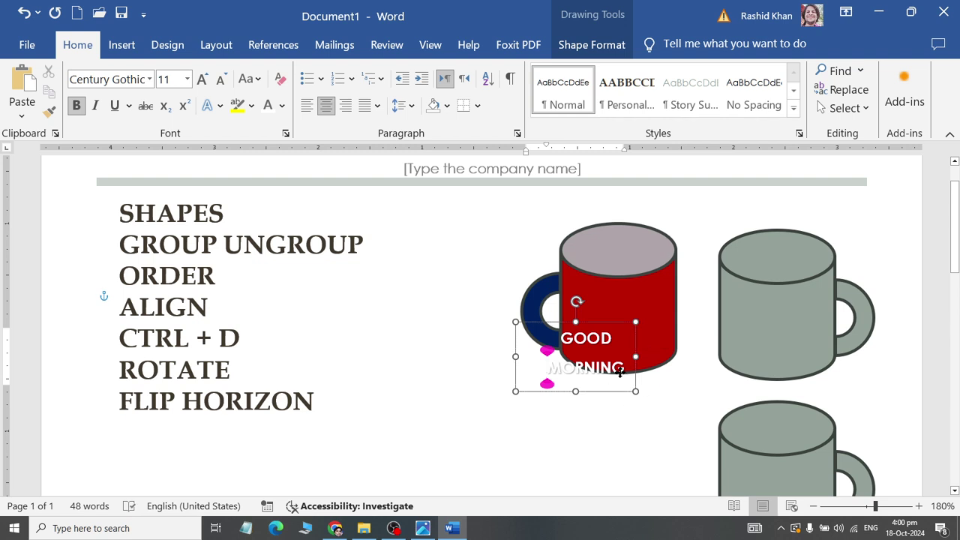
left_click_drag(600, 396, 638, 368)
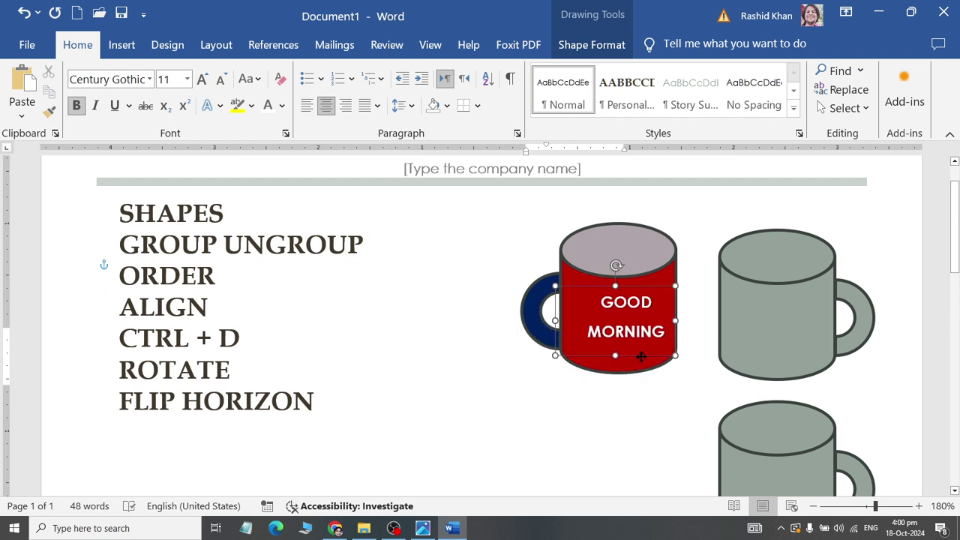
left_click(585, 495)
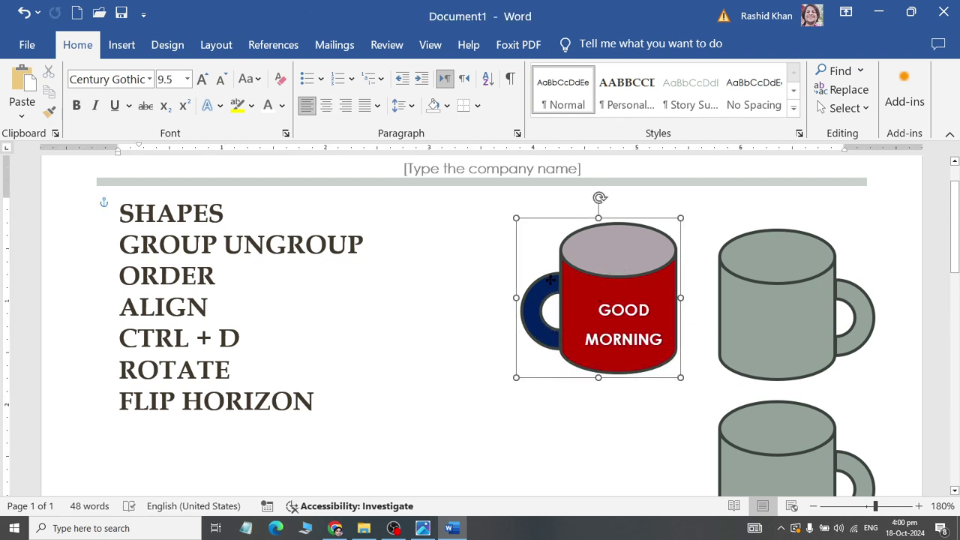
left_click_drag(593, 318, 479, 318)
key("ctrl+z")
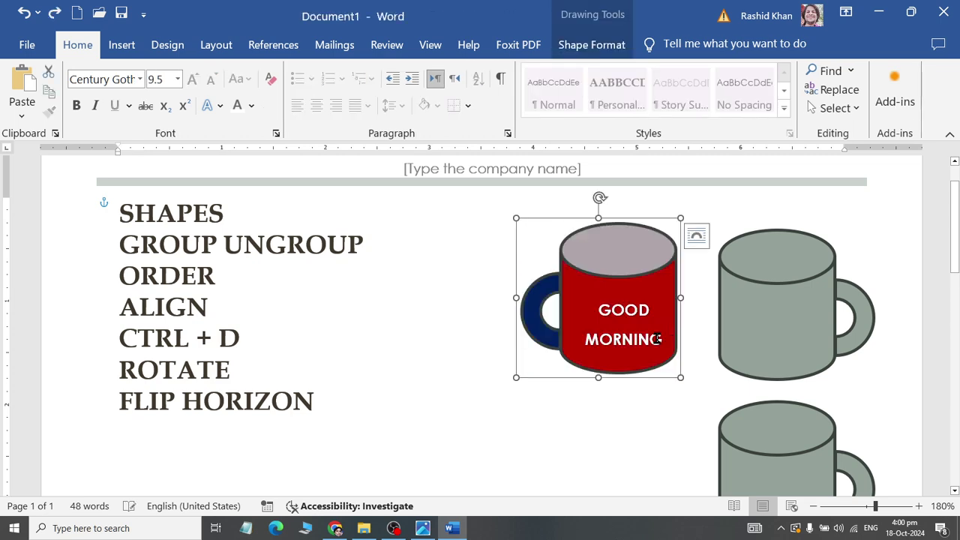
left_click(634, 339)
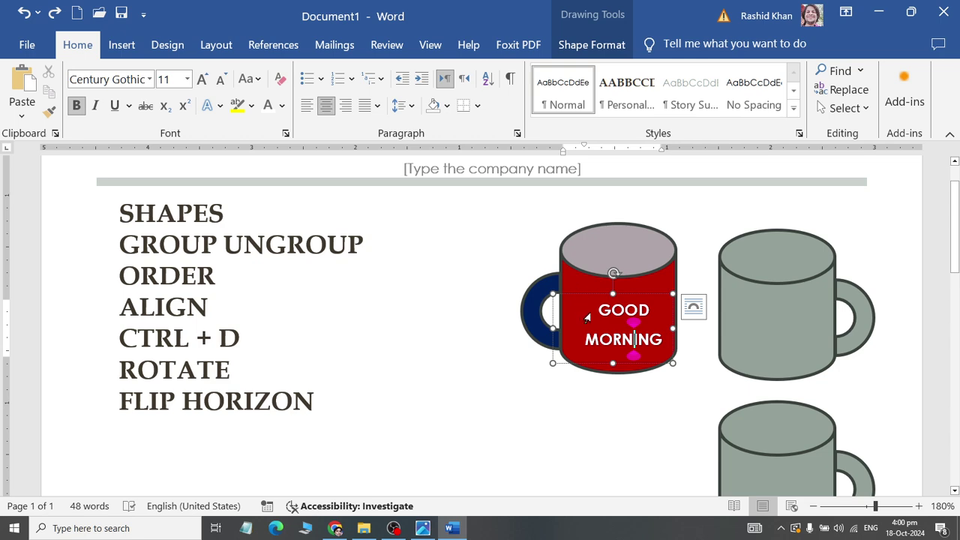
scroll(588, 318, "up", 12, "ctrl")
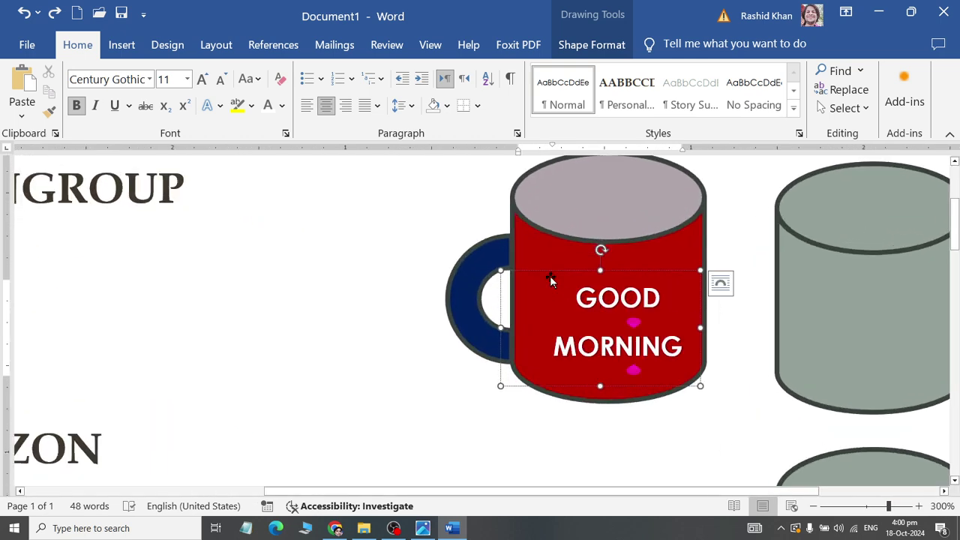
Step: Group the GOOD MORNING text box with the red mug into one 1.44" by 1.49" object
left_click(500, 283)
left_click(517, 221)
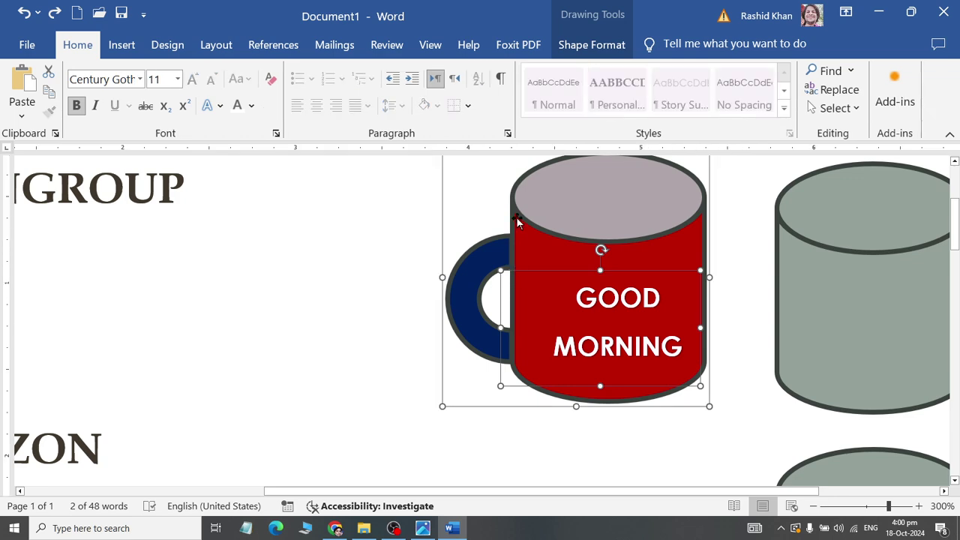
left_click(592, 44)
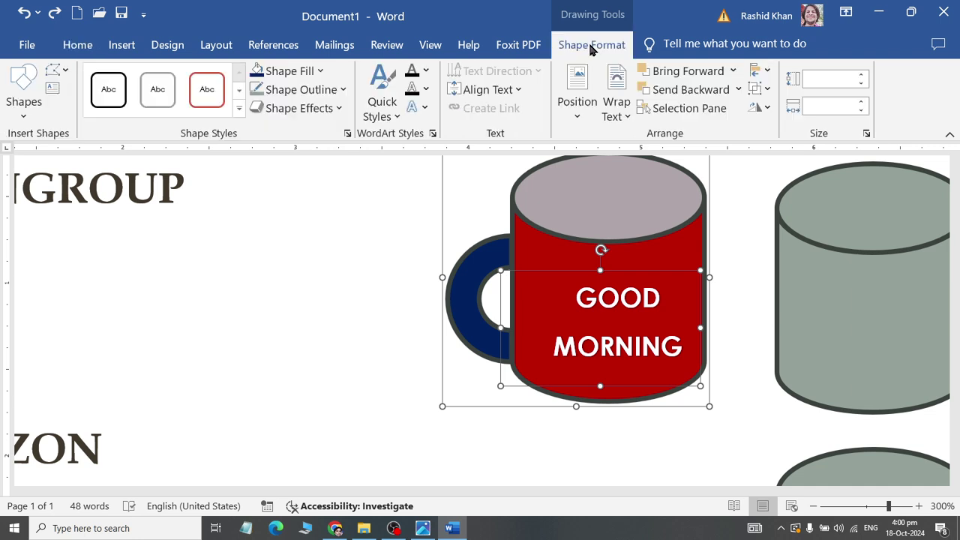
left_click(757, 90)
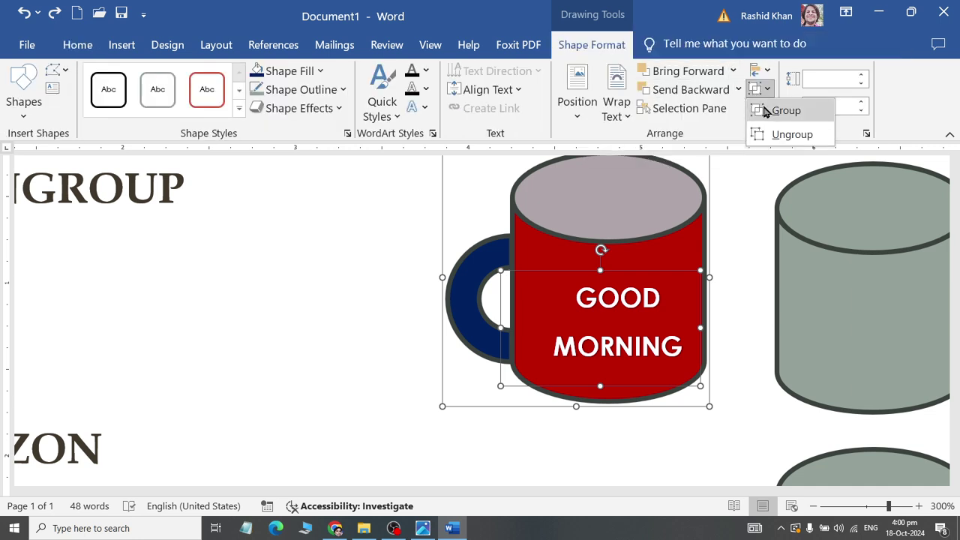
left_click(766, 111)
scroll(707, 268, "down", 1)
scroll(700, 274, "down", 4, "ctrl")
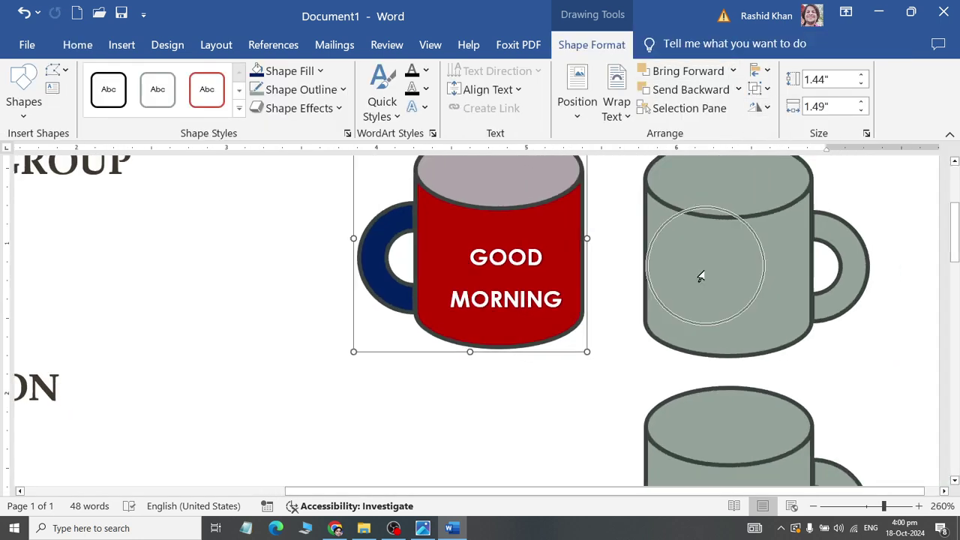
scroll(578, 364, "down", 2)
scroll(570, 381, "up", 2)
left_click(568, 372)
scroll(538, 324, "down", 1, "ctrl")
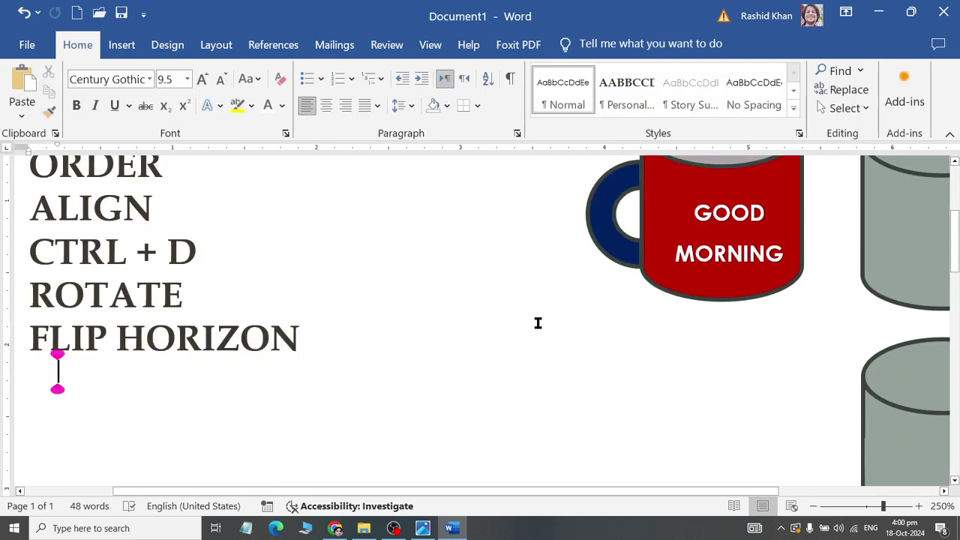
Step: Move the GOOD MORNING mug group left toward the headings
mouse_move(722, 304)
left_mouse_down()
mouse_move(476, 447)
mouse_move(595, 369)
left_mouse_up()
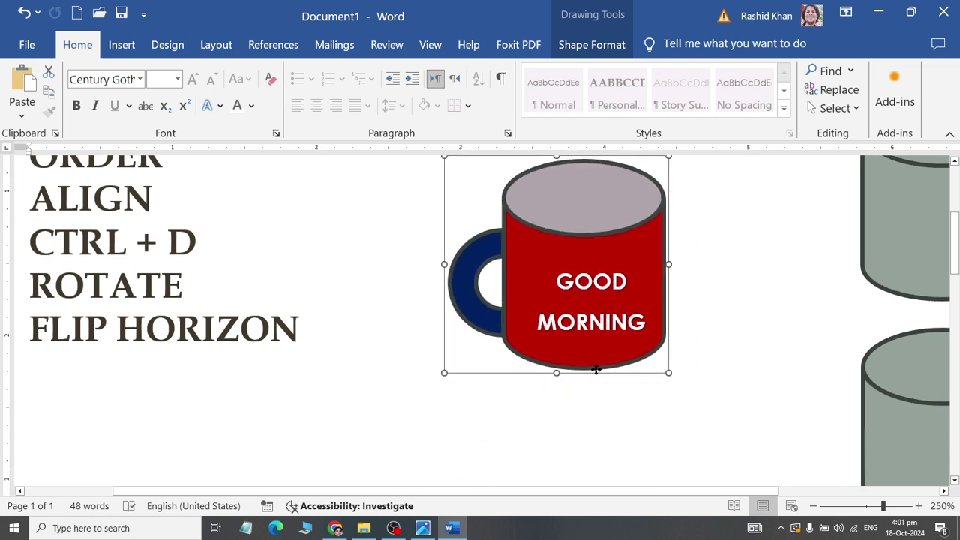
scroll(595, 367, "down", 1, "ctrl")
scroll(596, 368, "down", 1, "ctrl")
scroll(597, 371, "down", 1, "ctrl")
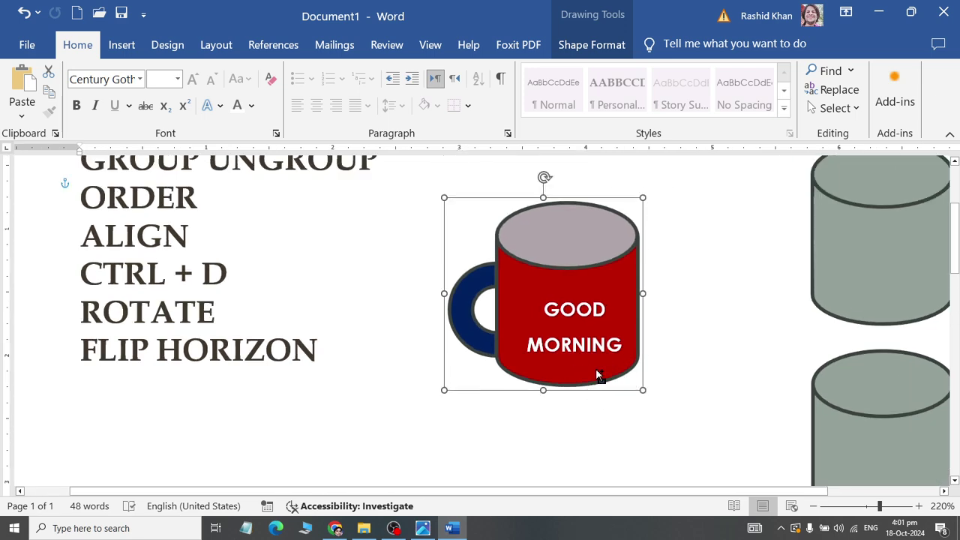
scroll(597, 372, "down", 2, "ctrl")
scroll(325, 307, "down", 1, "ctrl")
scroll(163, 263, "down", 1, "ctrl")
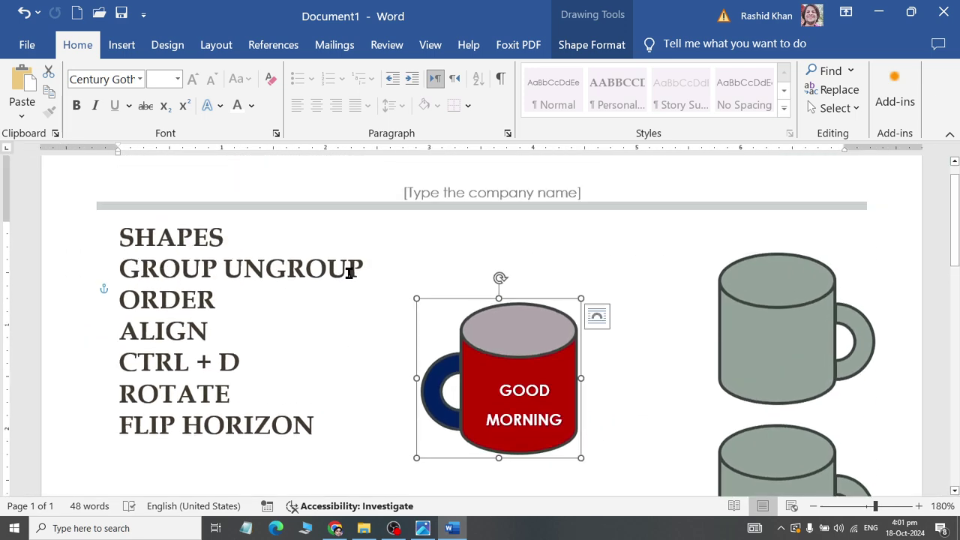
Step: Select parts of the ORDER, ALIGN, CTRL + D and ROTATE headings
left_click_drag(122, 304, 256, 302)
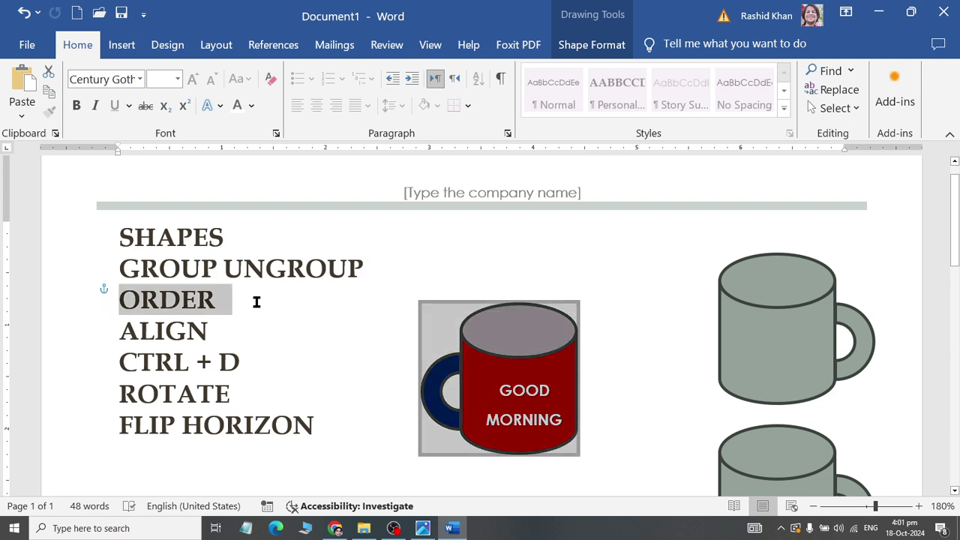
left_click_drag(120, 300, 180, 300)
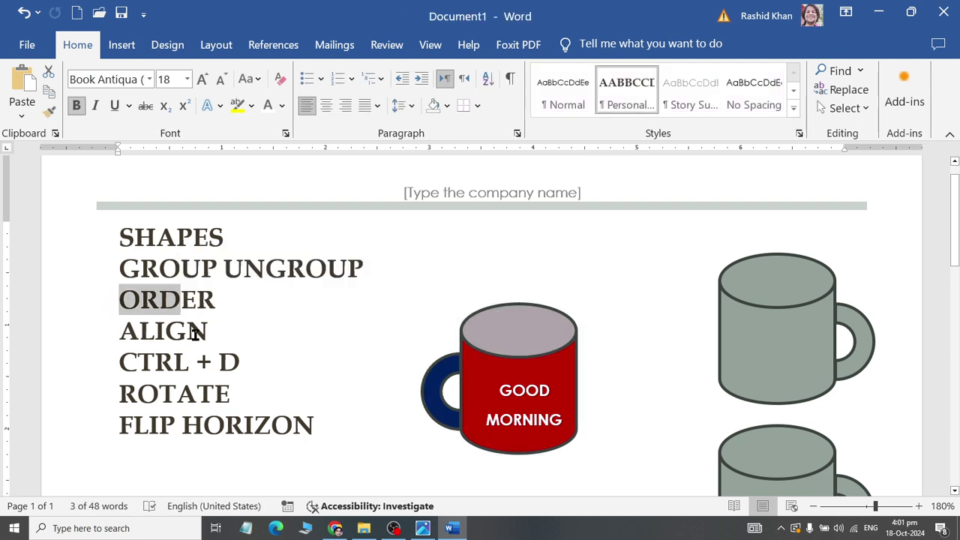
double_click(196, 332)
left_click_drag(123, 363, 245, 366)
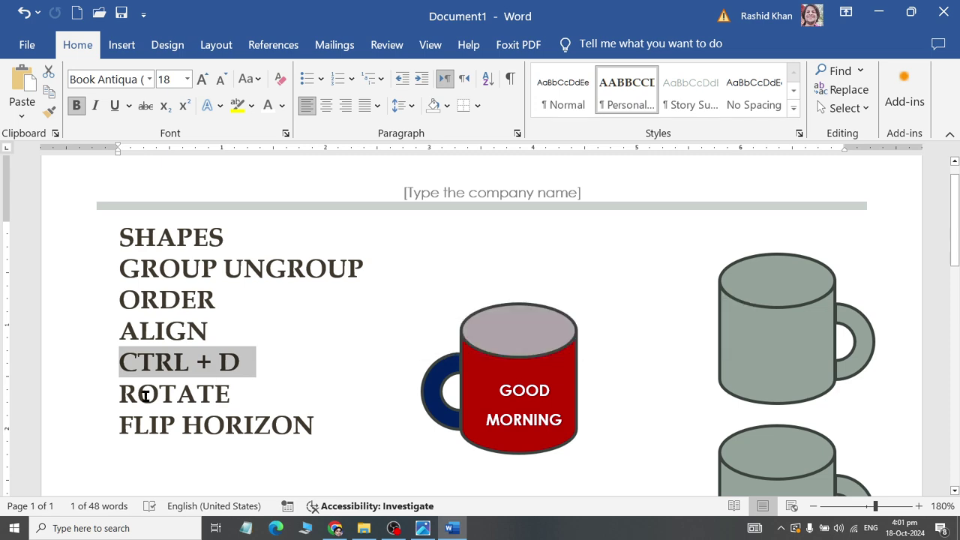
left_click_drag(146, 395, 231, 393)
scroll(372, 330, "down", 3)
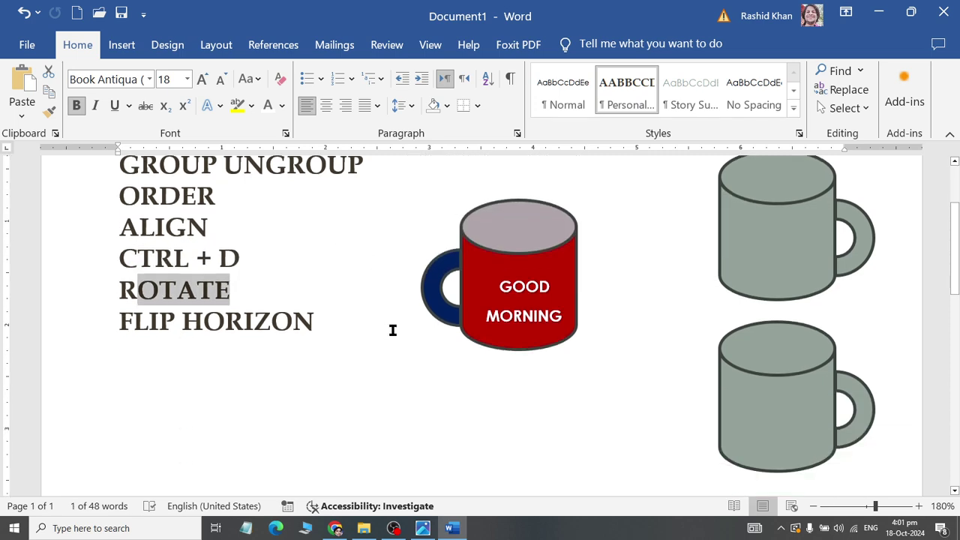
scroll(392, 330, "down", 2, "ctrl")
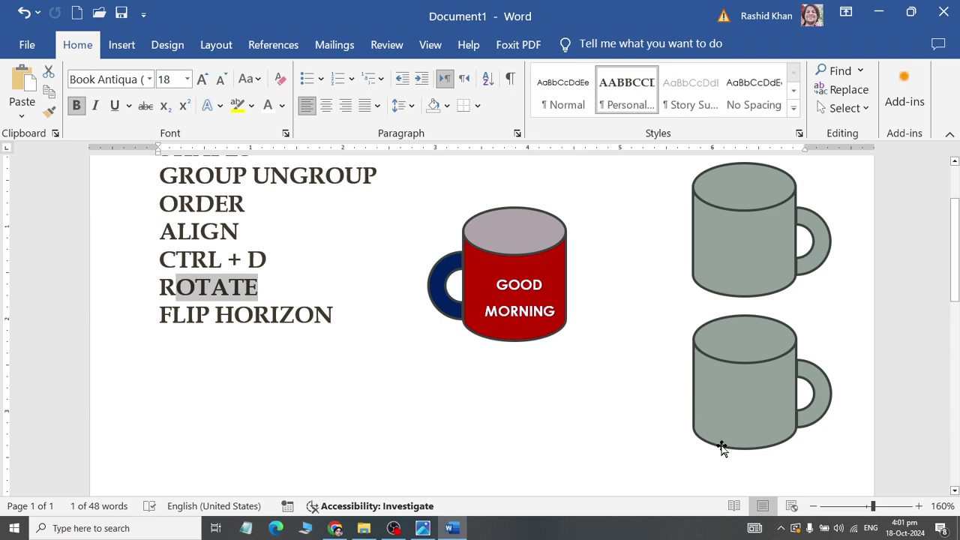
Step: Place a grey mug copy at the left beneath the FLIP HORIZON heading
left_click_drag(722, 448, 309, 472)
scroll(365, 360, "down", 1)
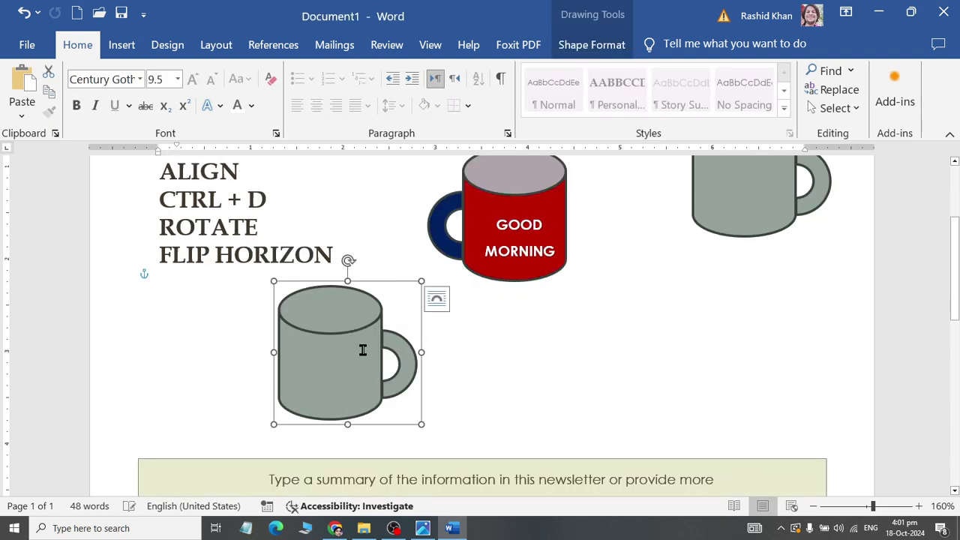
scroll(362, 350, "up", 2, "ctrl")
scroll(358, 356, "up", 1, "ctrl")
Step: Draw a small heart shape, fill it dark red and move it onto the grey mug
left_click(122, 45)
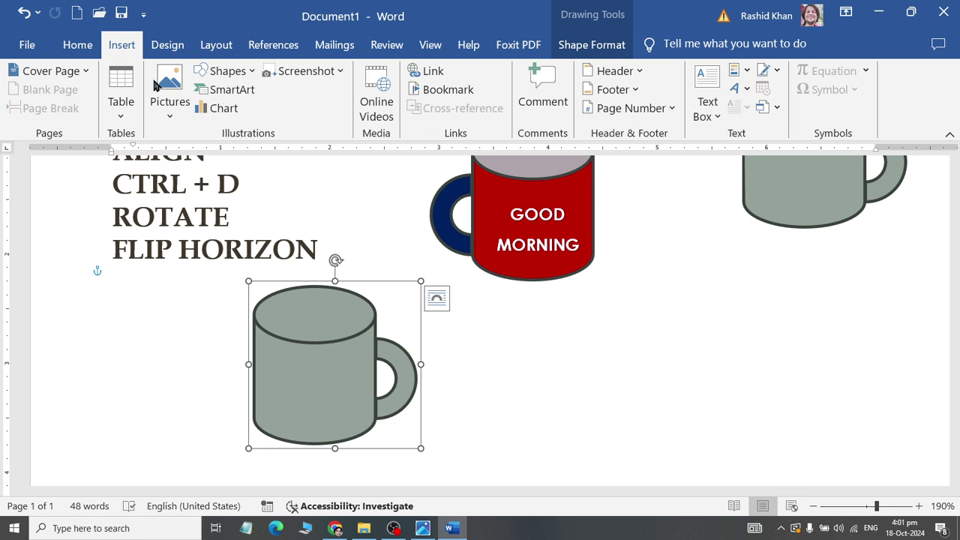
left_click(133, 322)
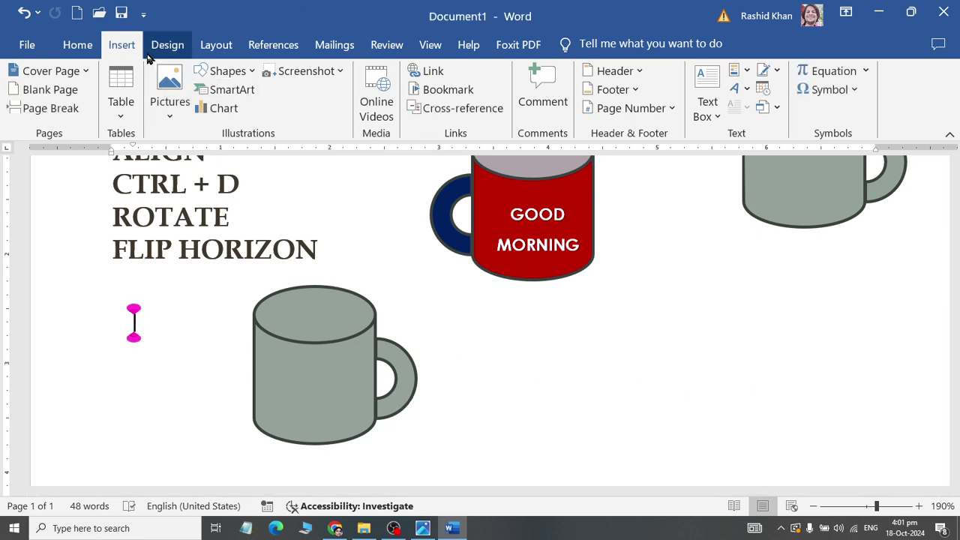
left_click(225, 90)
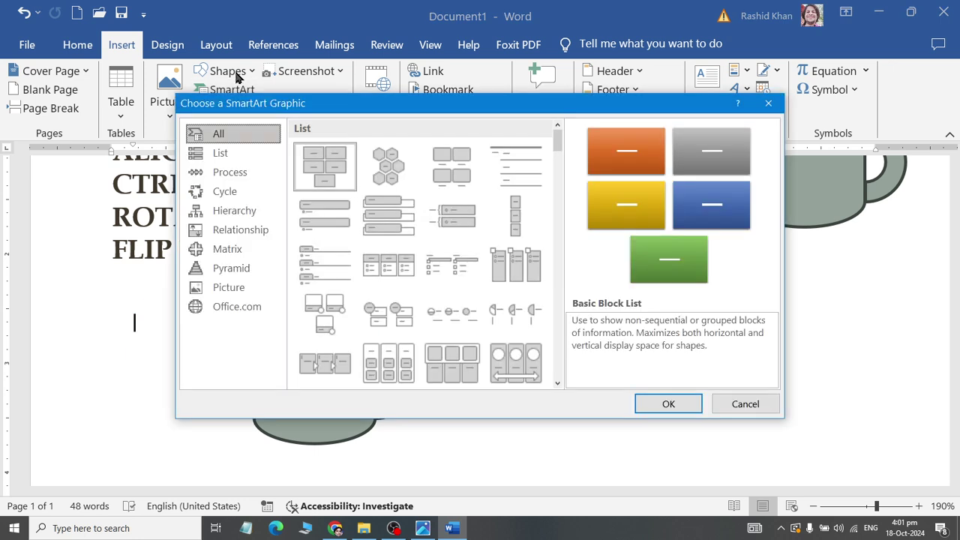
key("Escape")
left_click(237, 75)
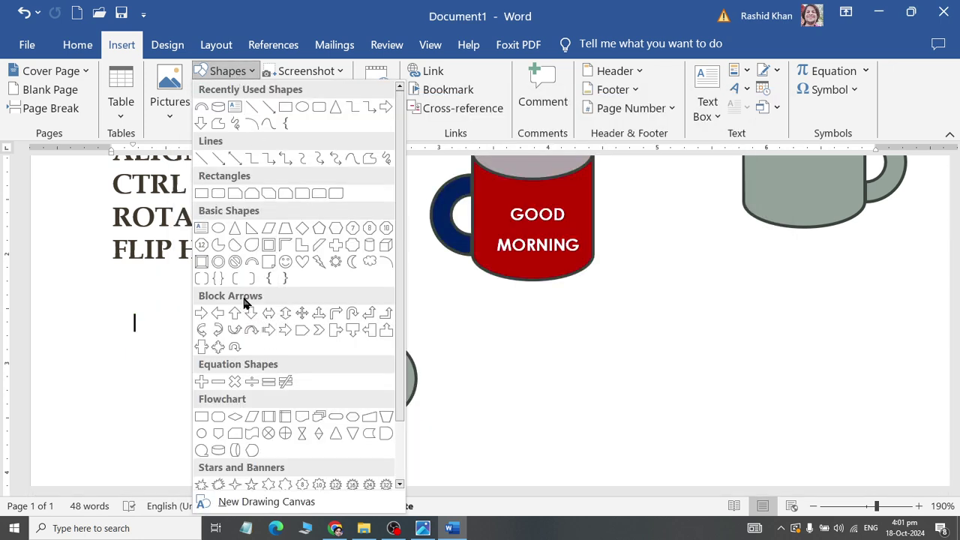
left_click(300, 261)
mouse_move(442, 370)
left_mouse_down()
mouse_move(501, 426)
mouse_move(492, 414)
left_mouse_up()
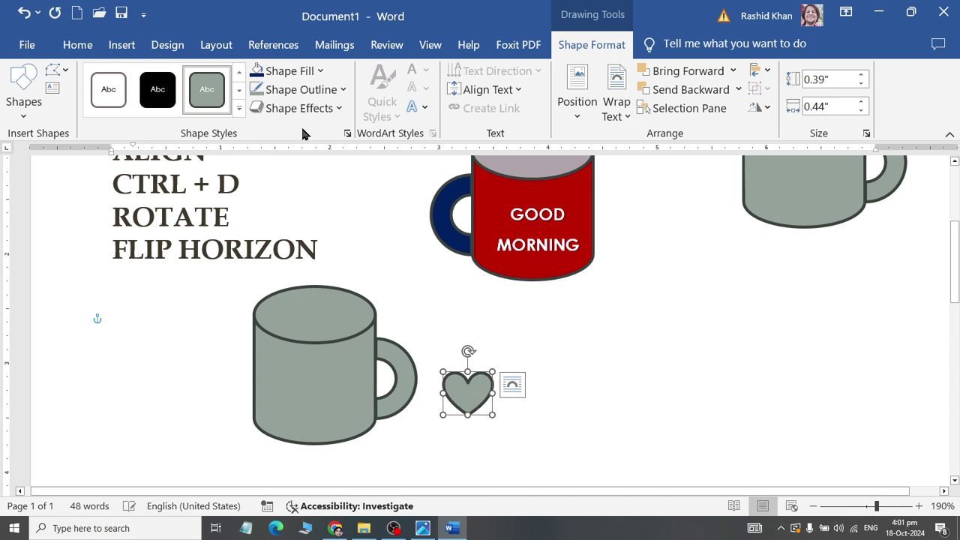
left_click(292, 70)
left_click(321, 203)
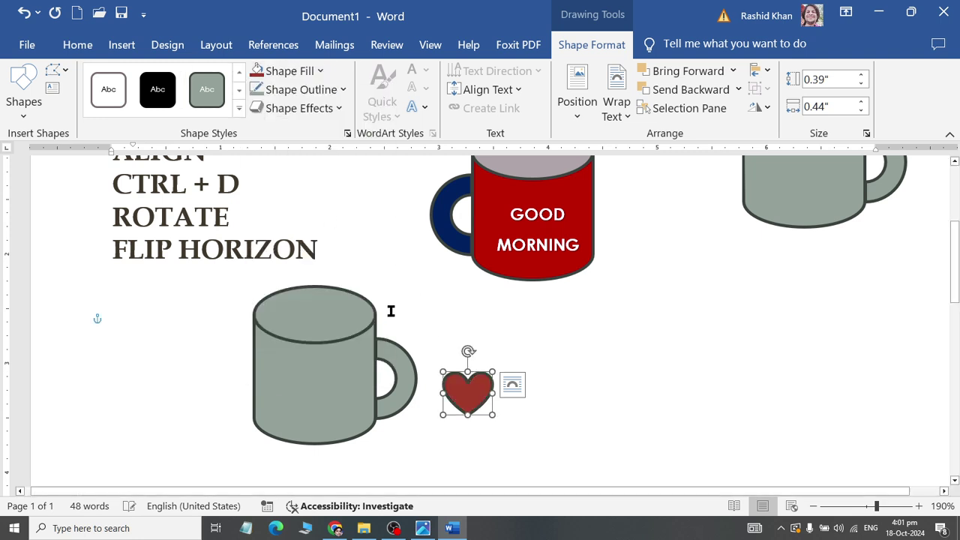
mouse_move(470, 392)
left_mouse_down()
mouse_move(394, 375)
mouse_move(291, 401)
mouse_move(295, 413)
left_mouse_up()
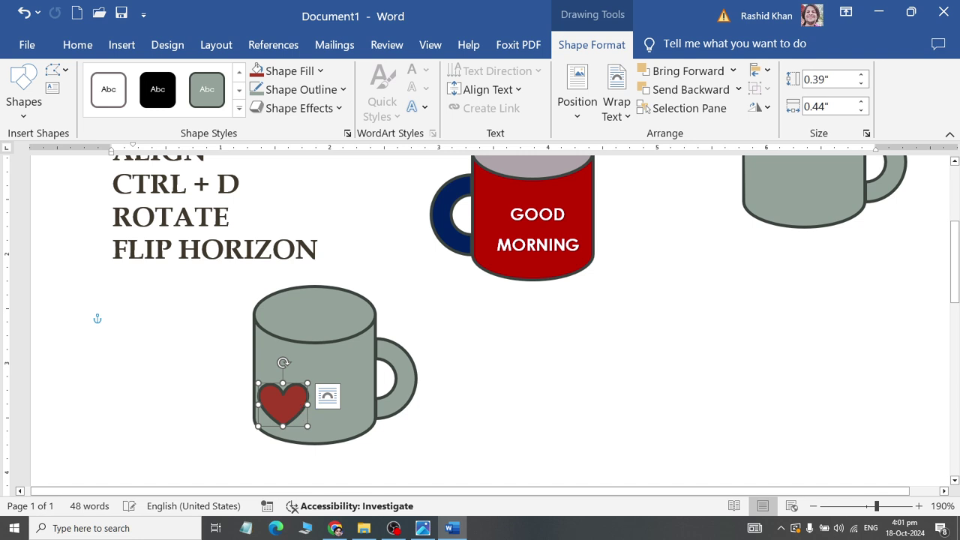
Step: Ungroup the heart mug into separate body, top, handle and heart shapes
left_click(402, 370)
right_click(402, 370)
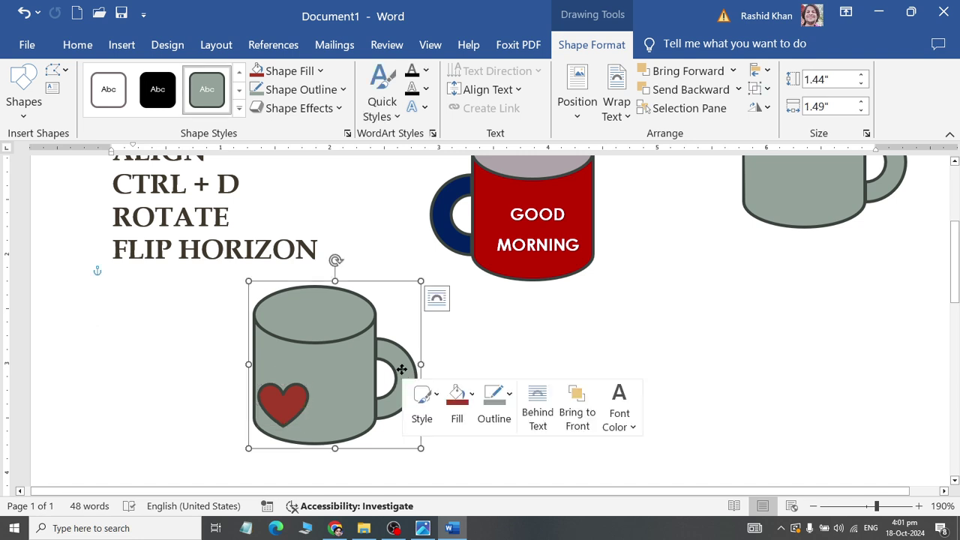
mouse_move(479, 152)
left_click(654, 176)
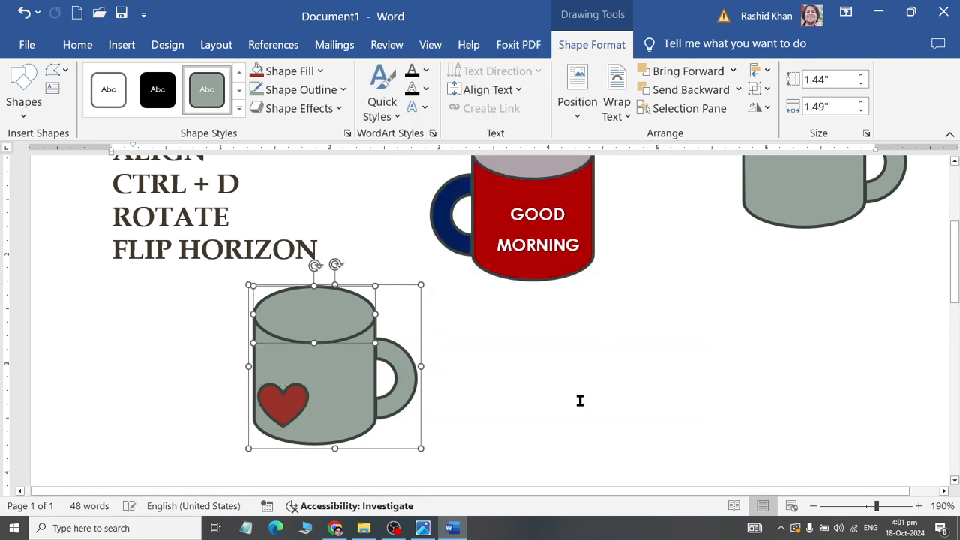
left_click(412, 373)
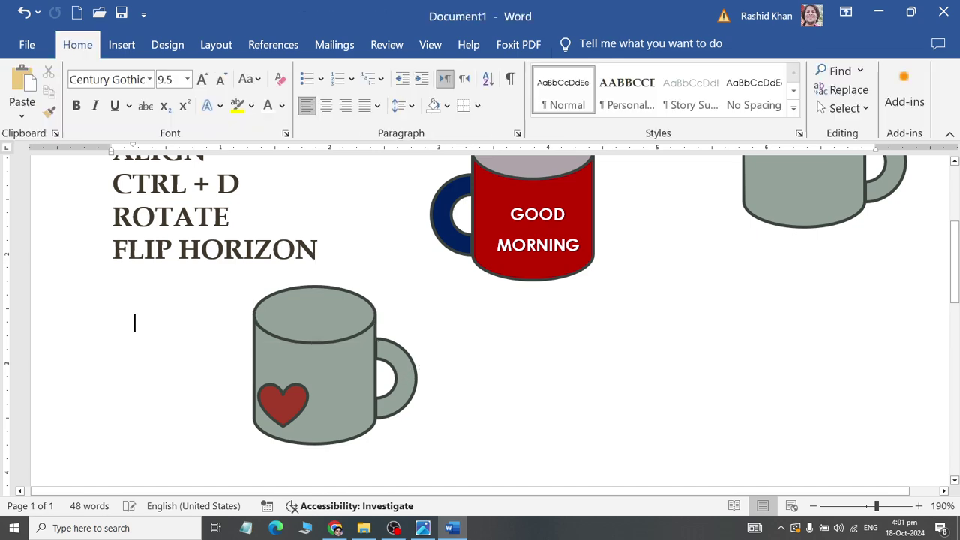
Step: Ungroup the grey mug again and select its handle shape
left_click(361, 431)
right_click(367, 429)
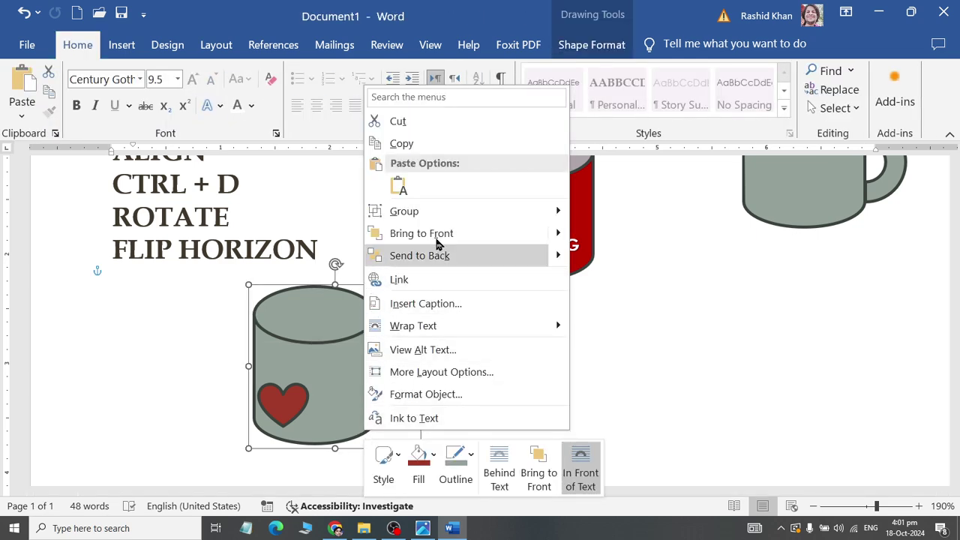
mouse_move(532, 210)
left_click(602, 240)
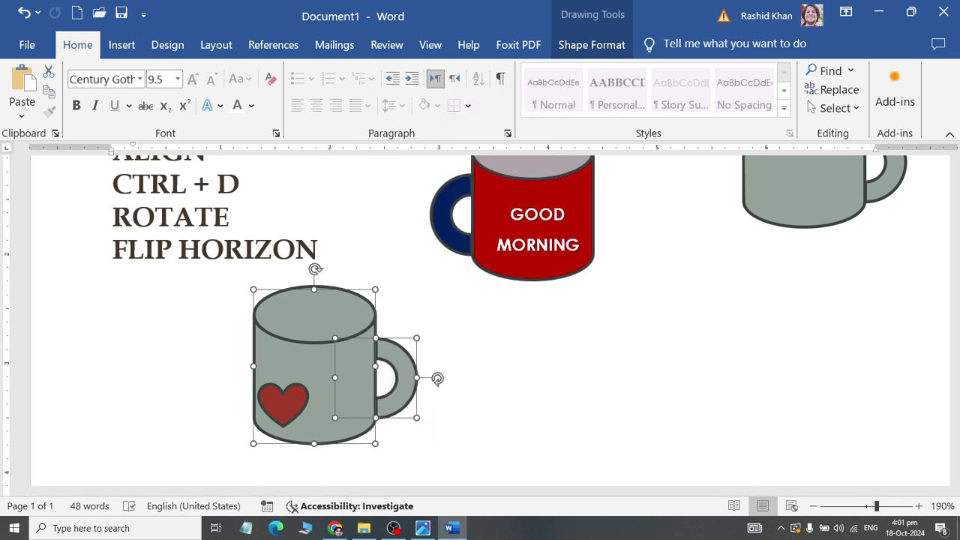
left_click(134, 322)
left_click(384, 395)
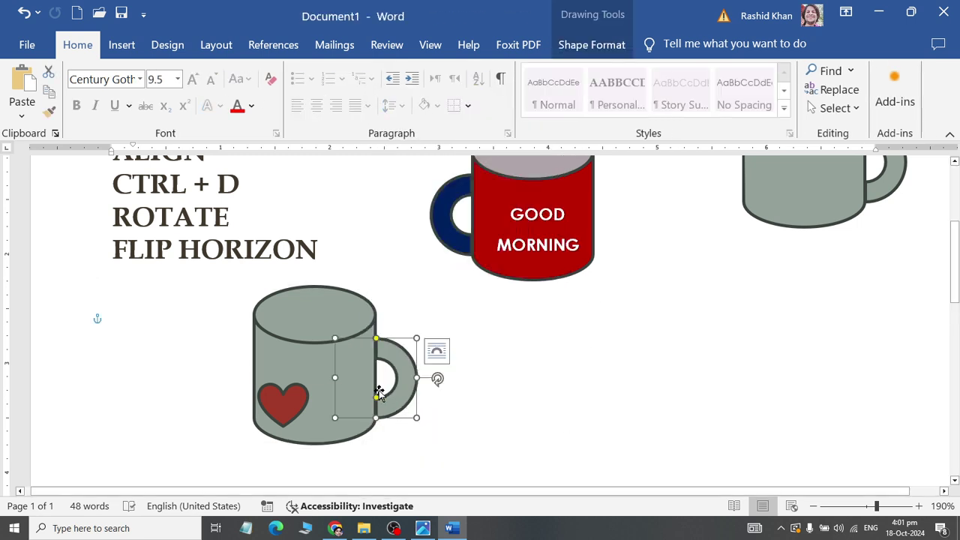
left_click(132, 322)
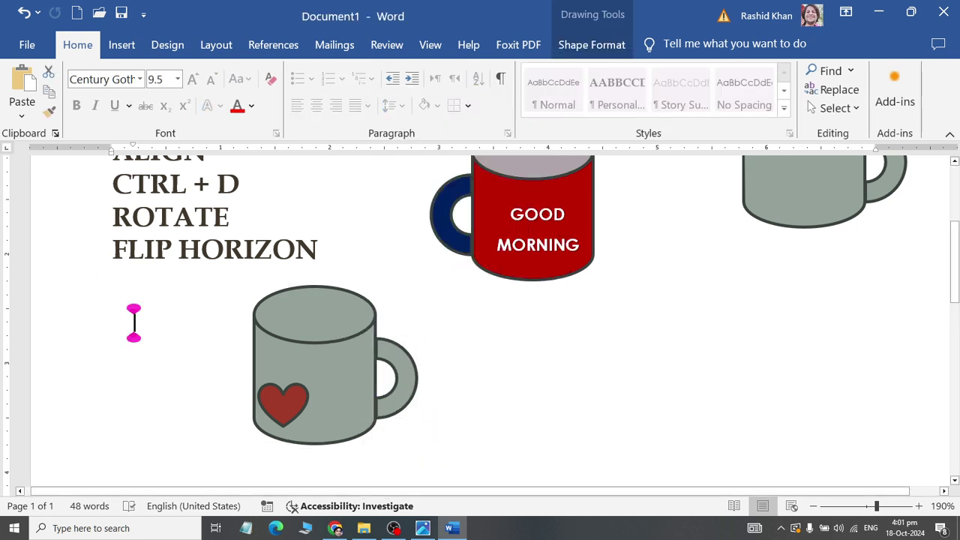
left_click(404, 395)
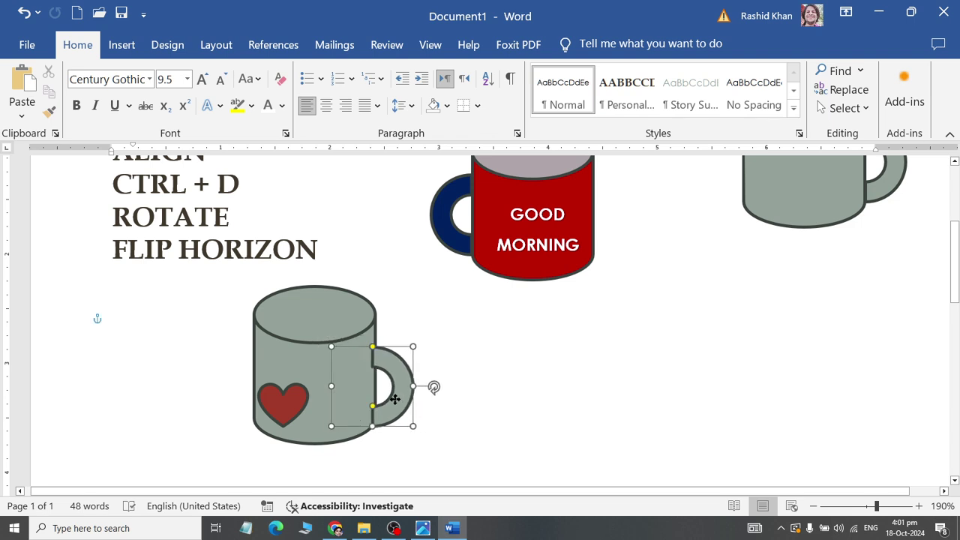
Step: Reshape the handle into a thinner arc and send it behind the mug body
left_click_drag(394, 399, 376, 398)
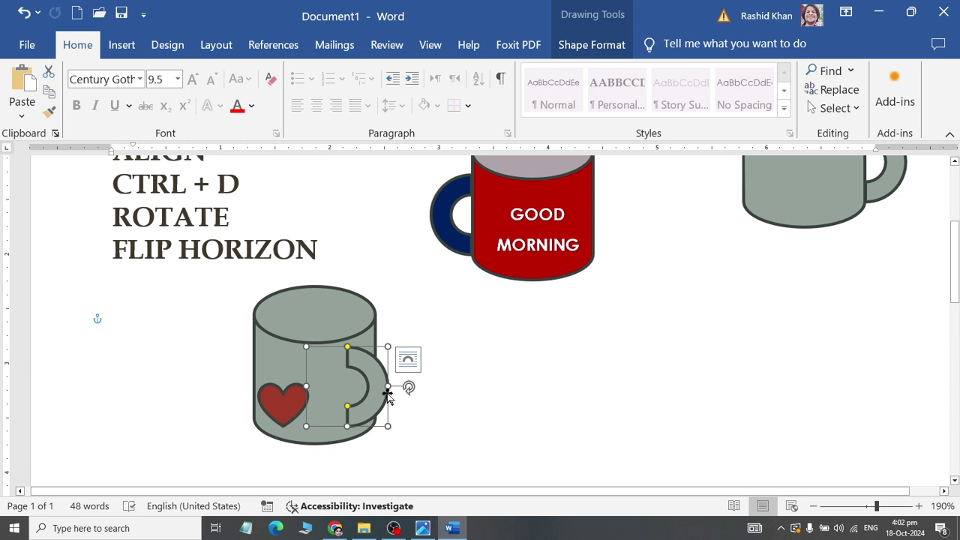
left_click_drag(348, 348, 347, 354)
left_click_drag(347, 407, 377, 405)
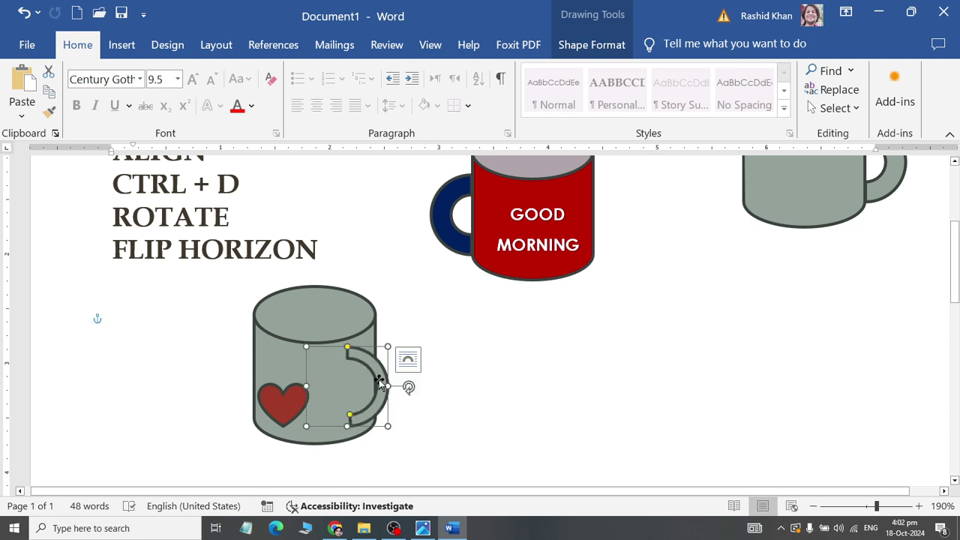
left_click_drag(380, 383, 397, 378)
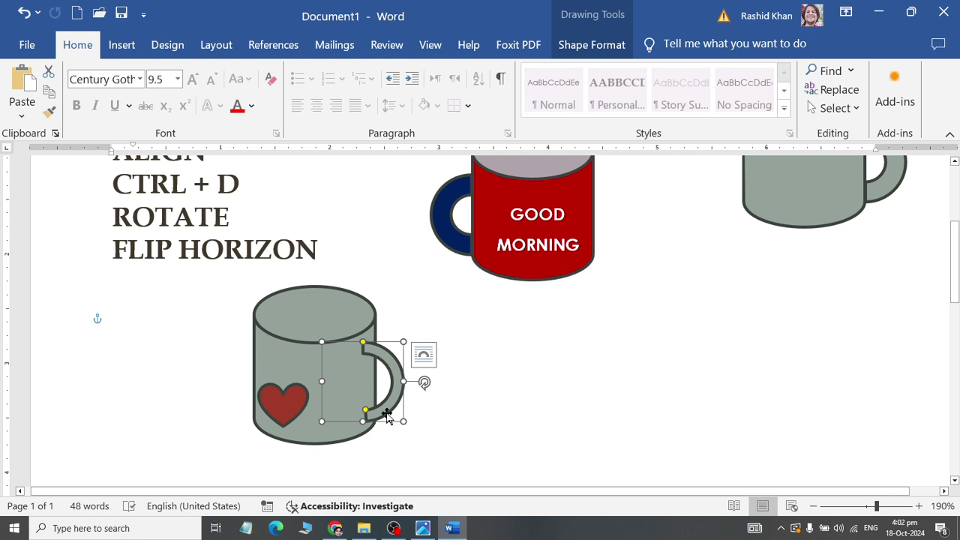
left_click(582, 51)
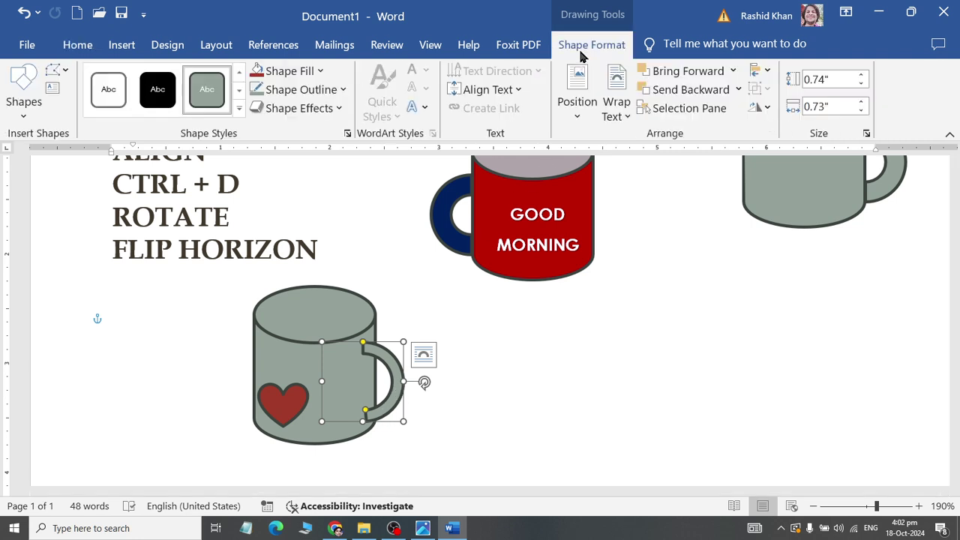
left_click(663, 100)
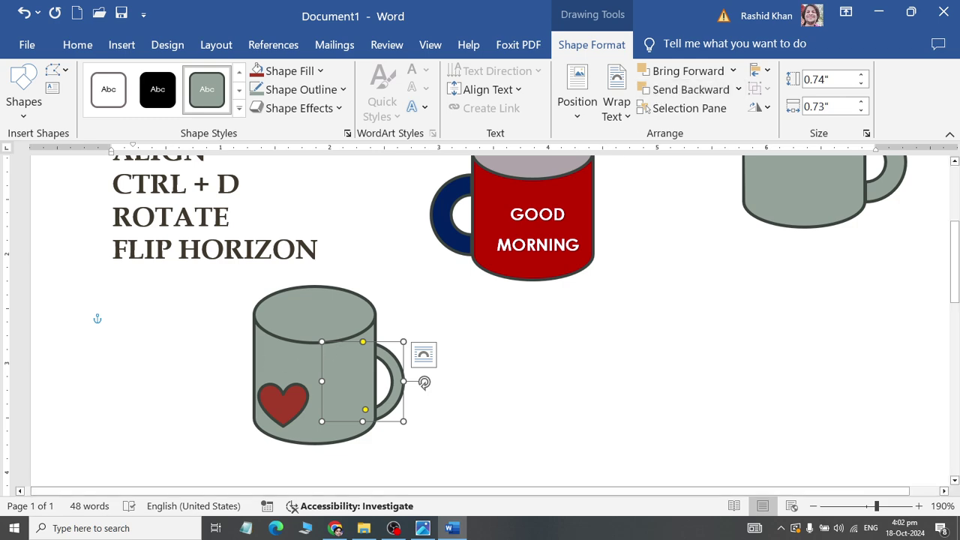
left_click(134, 323)
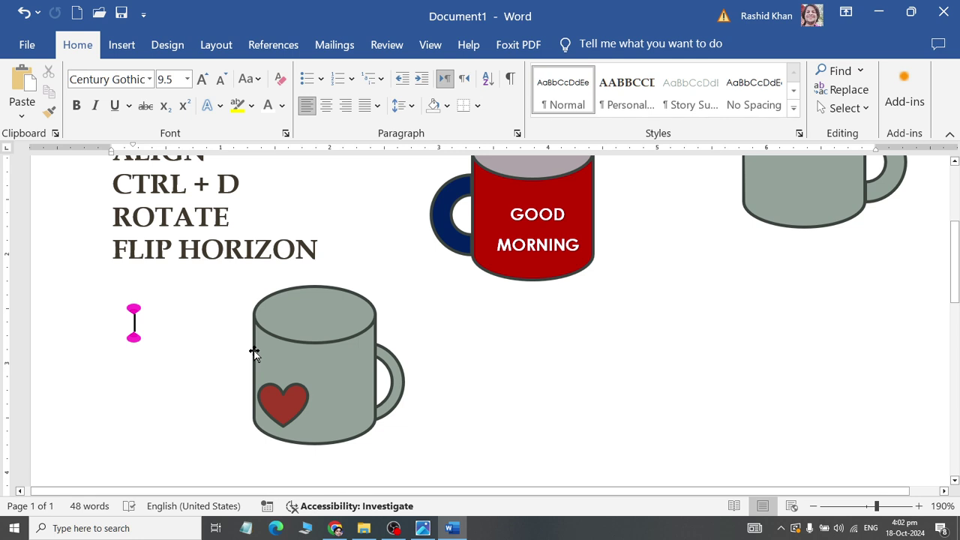
left_click(254, 354)
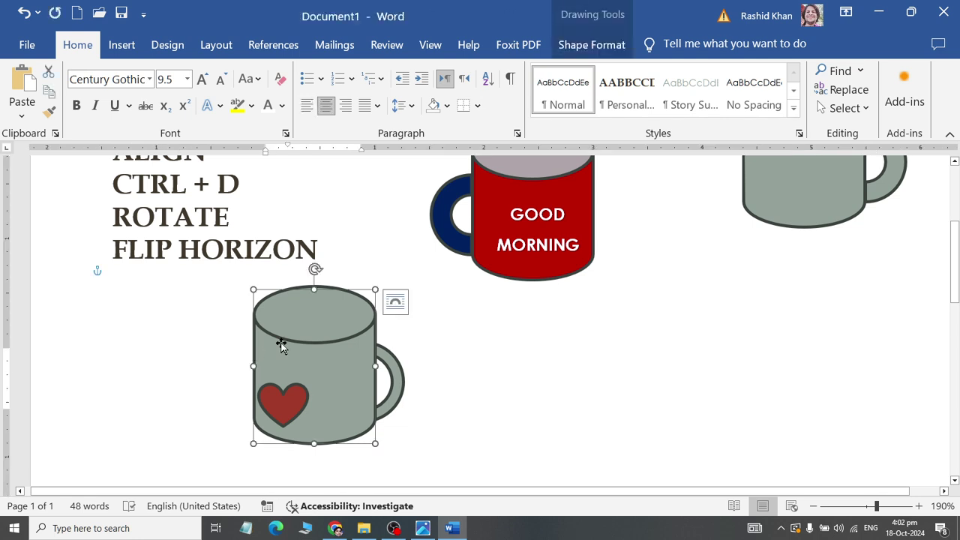
left_click(607, 45)
left_click(719, 89)
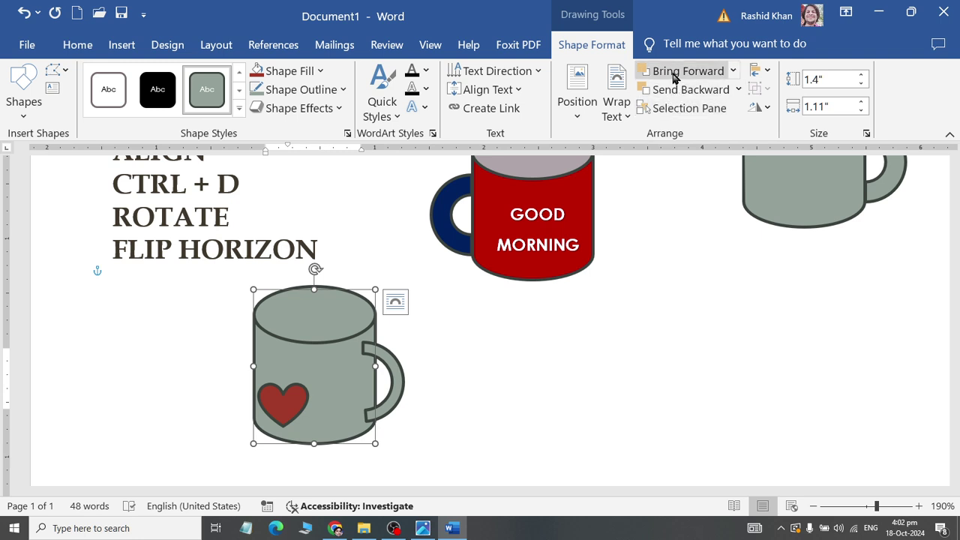
left_click(674, 74)
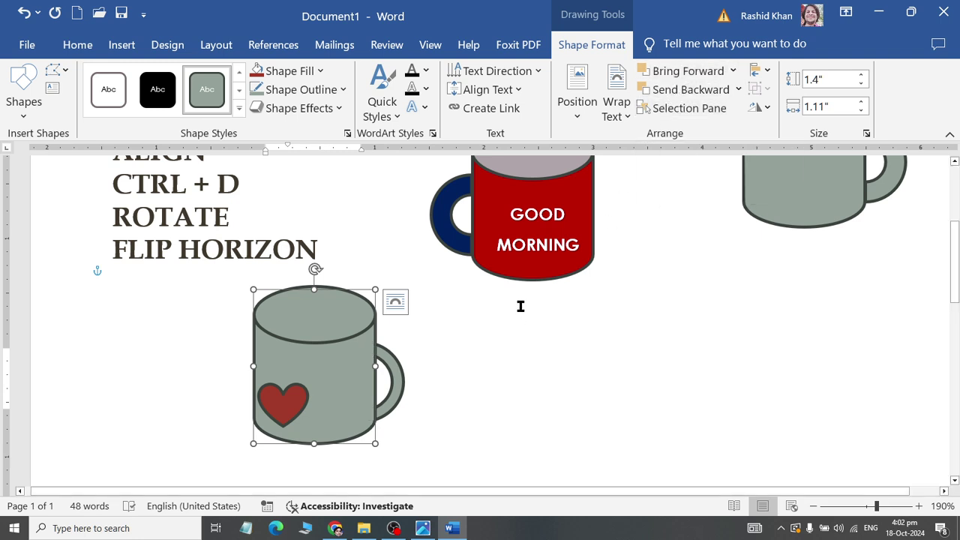
left_click(134, 323)
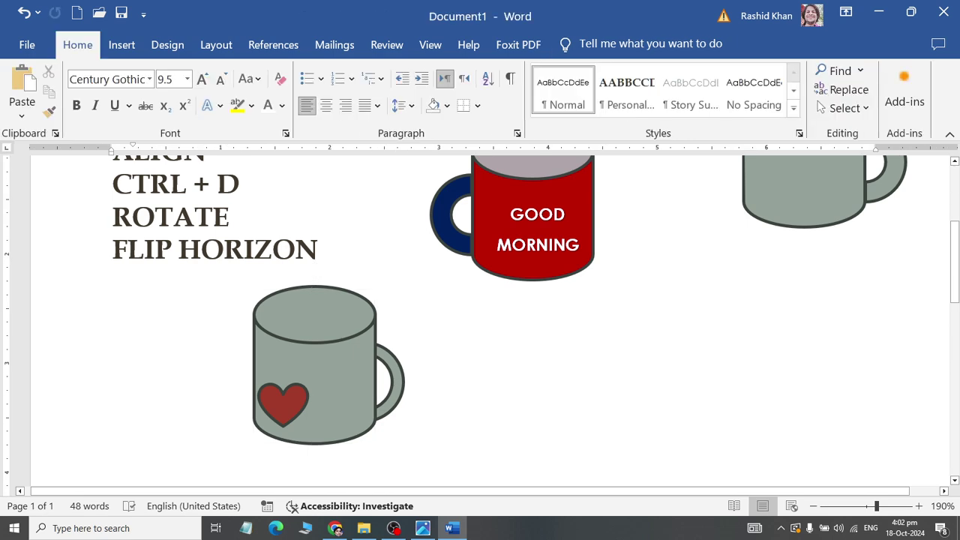
left_click(393, 383)
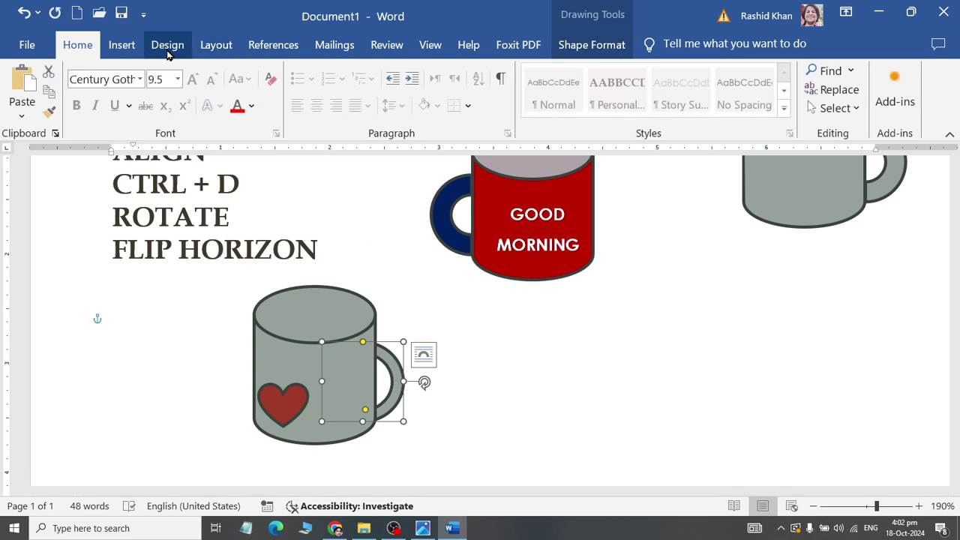
Step: Fill the mug's handle green and its body blue
left_click(570, 45)
left_click(300, 88)
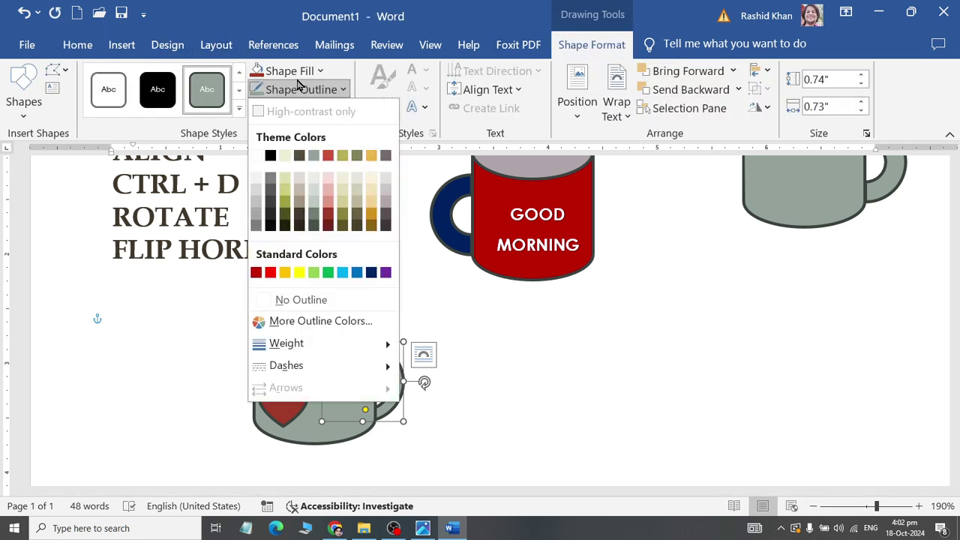
left_click(299, 70)
left_click(328, 253)
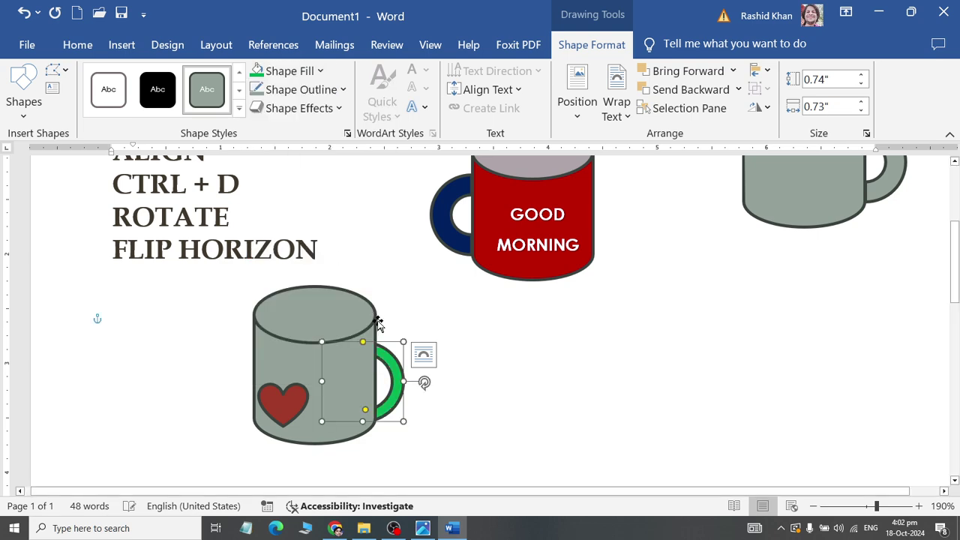
left_click(257, 347)
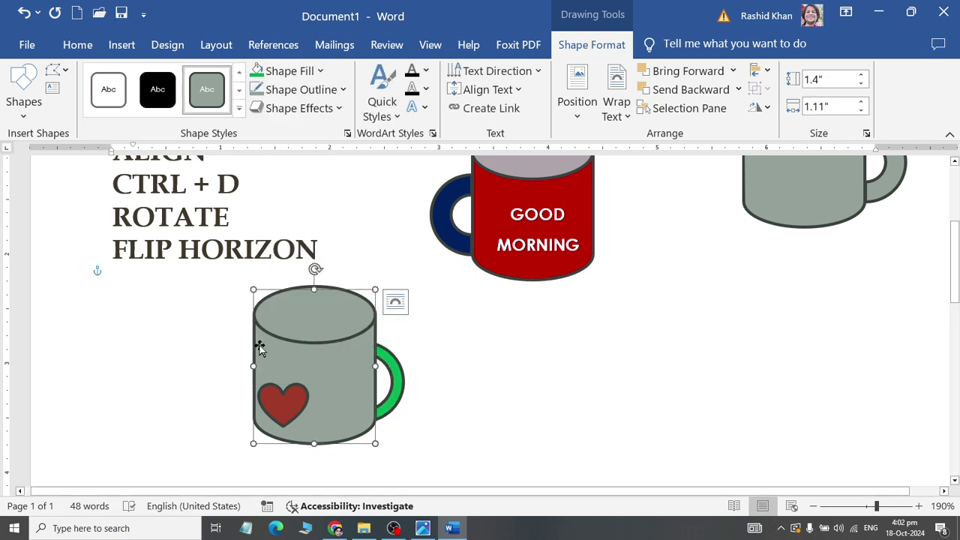
left_click(292, 70)
left_click(313, 338)
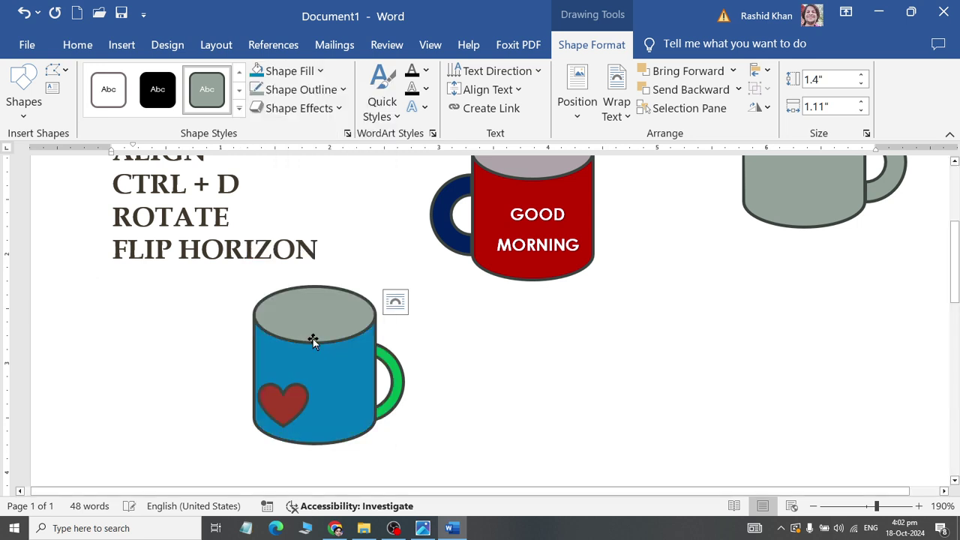
Step: Fill the mug's top ellipse yellow and its heart bright red
left_click(322, 314)
left_click(289, 71)
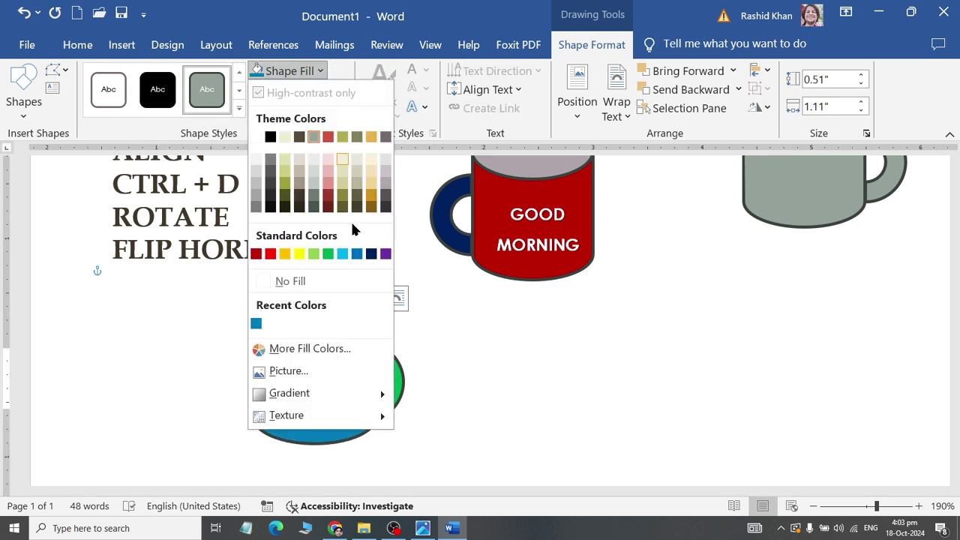
left_click(284, 253)
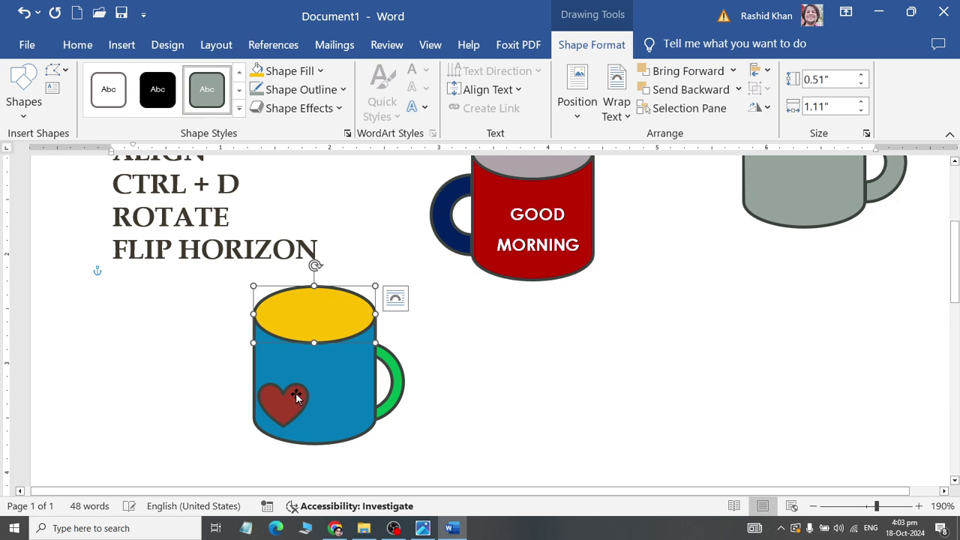
left_click(289, 397)
left_click(292, 71)
left_click(267, 251)
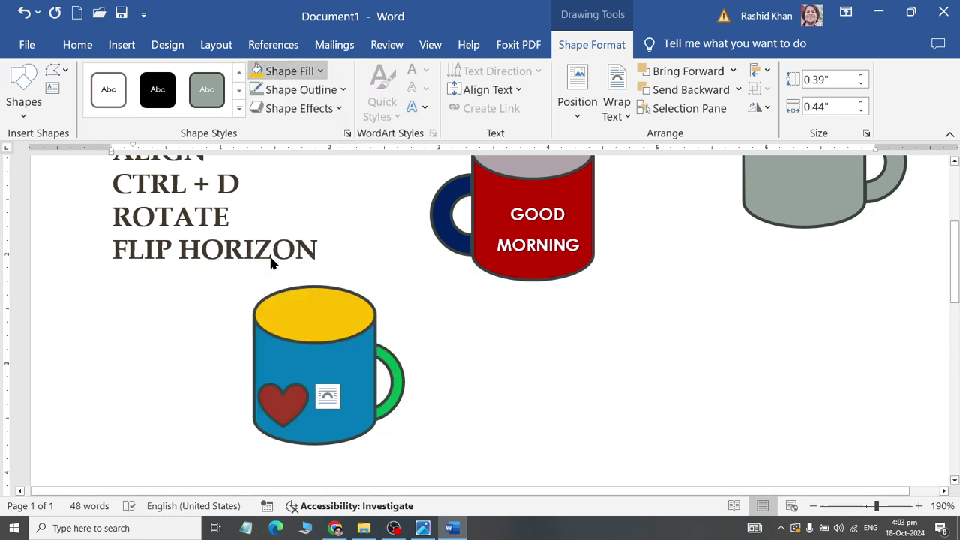
left_click(134, 323)
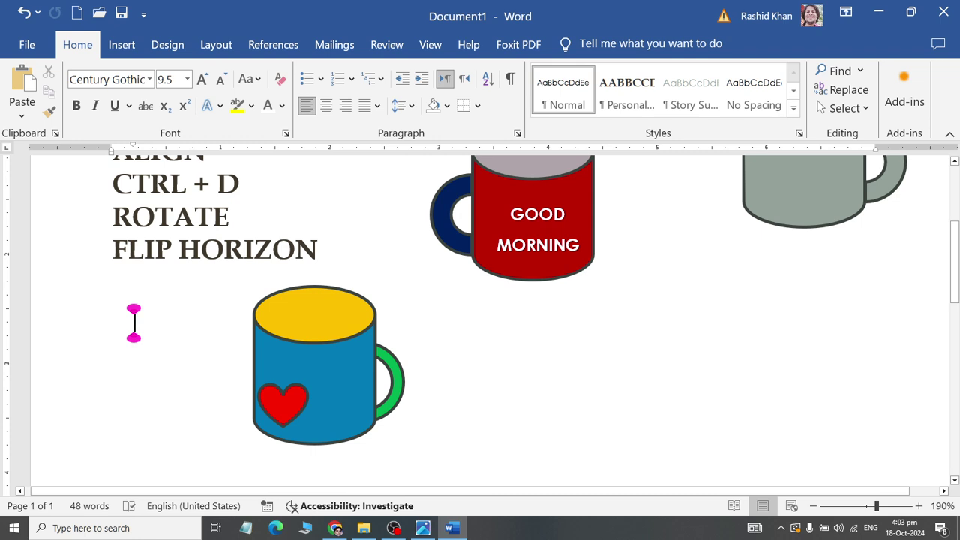
Step: Group the blue mug's green handle, yellow top ellipse and body into one object
left_click(399, 375)
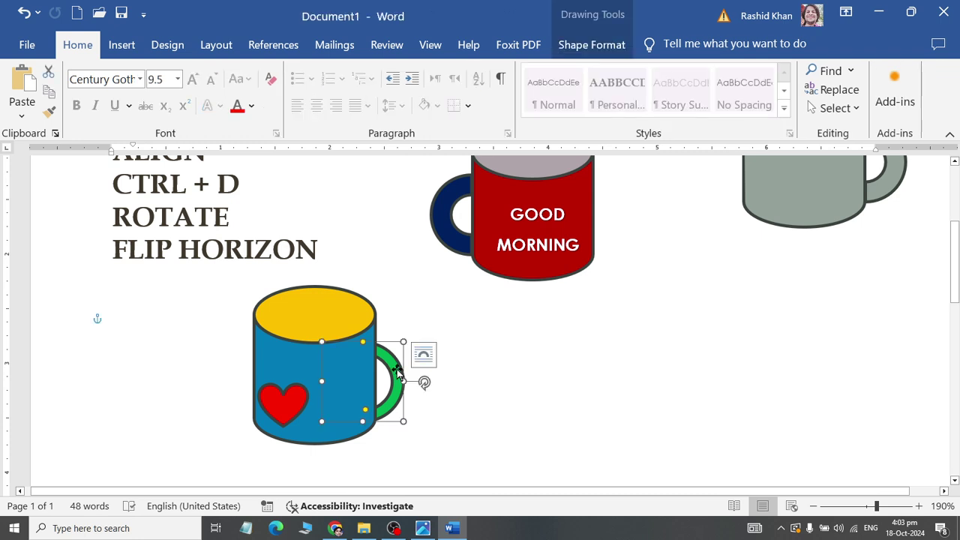
left_click(325, 321, "shift")
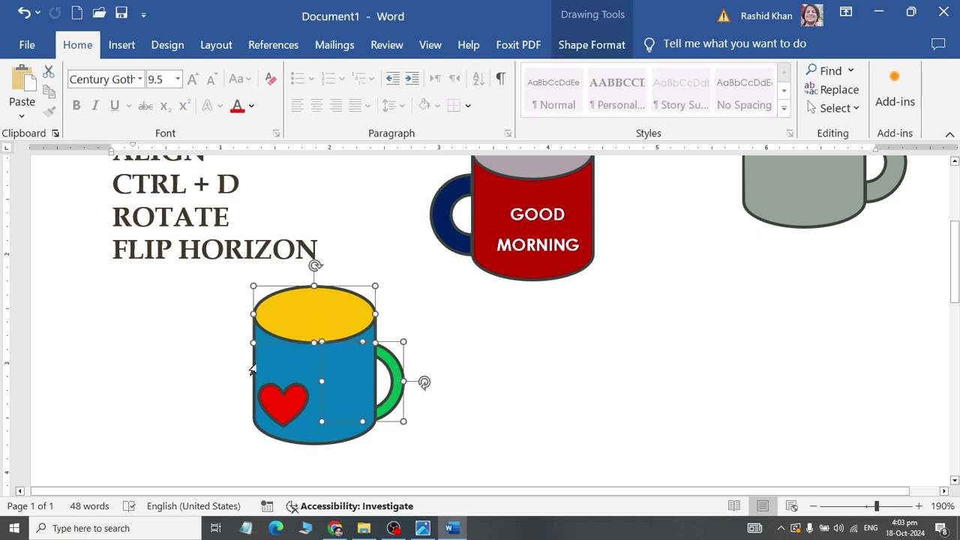
left_click(262, 405, "shift")
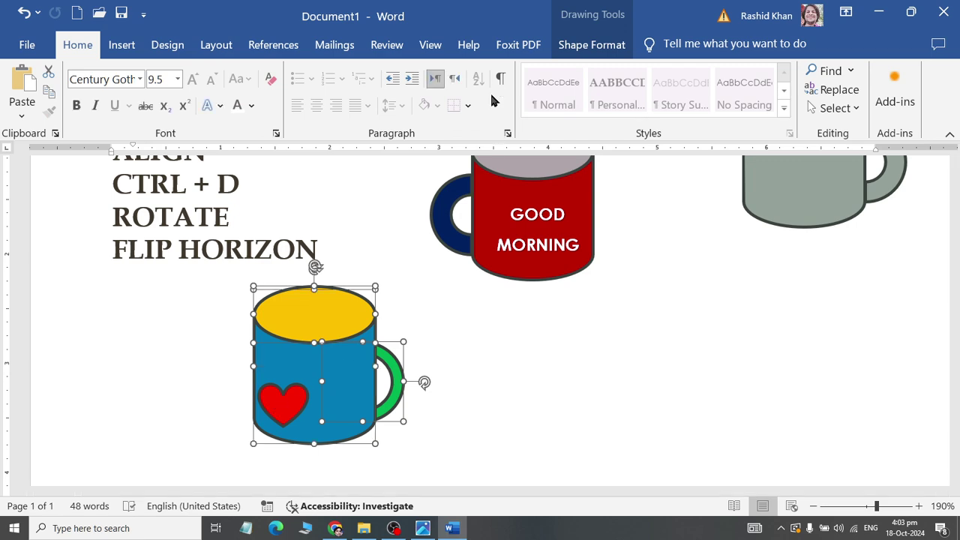
left_click(625, 47)
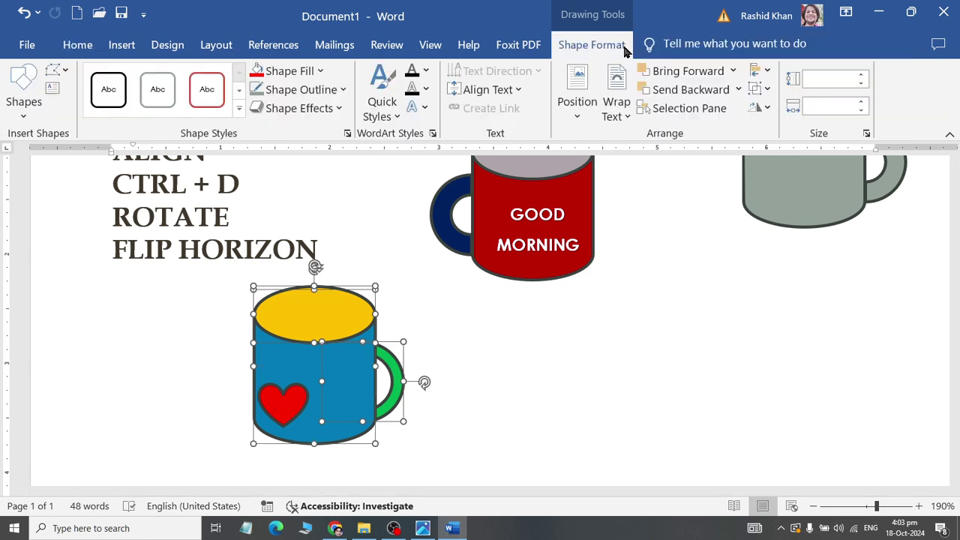
left_click(765, 90)
left_click(785, 110)
left_click(133, 322)
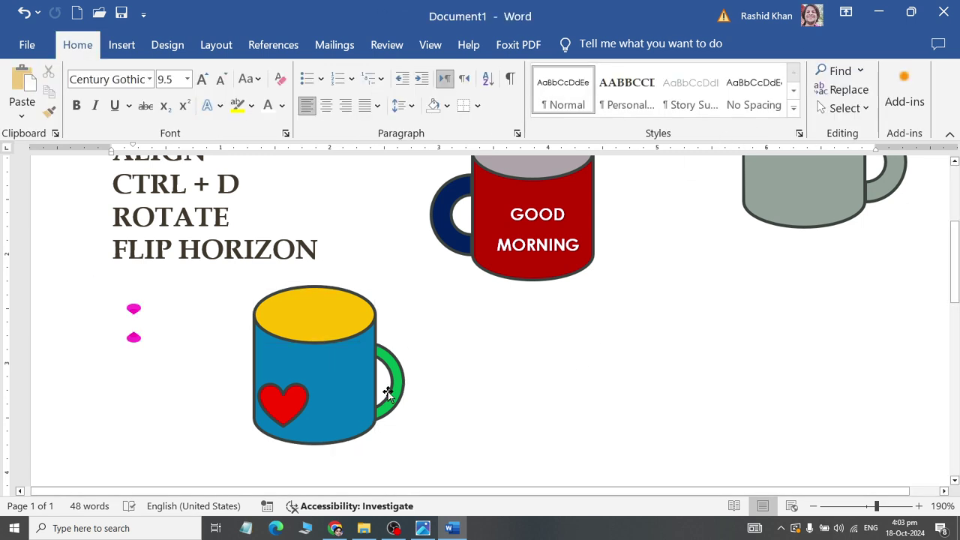
Step: Include the heart with the mug and drag it left beneath the FLIP HORIZON heading
left_click(388, 394)
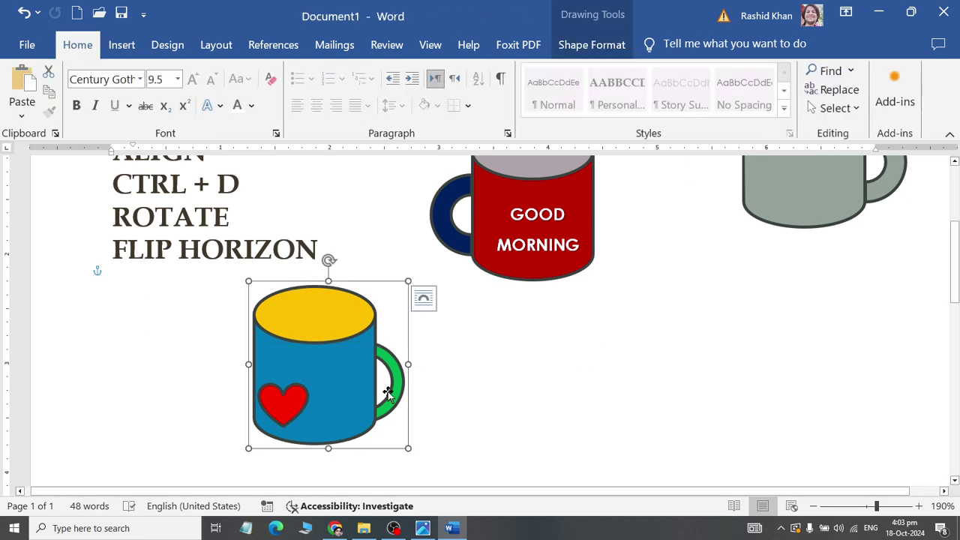
left_click(276, 419)
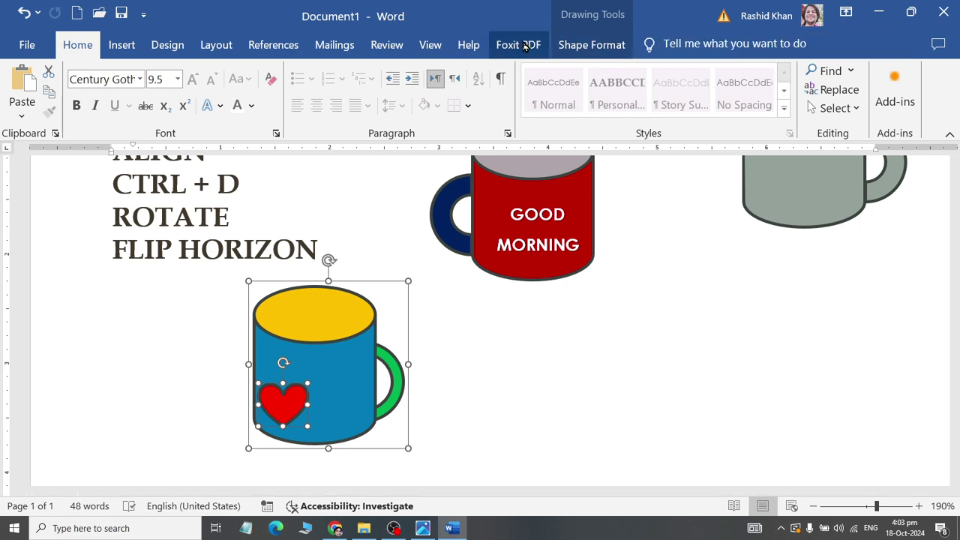
left_click(591, 45)
left_click(767, 72)
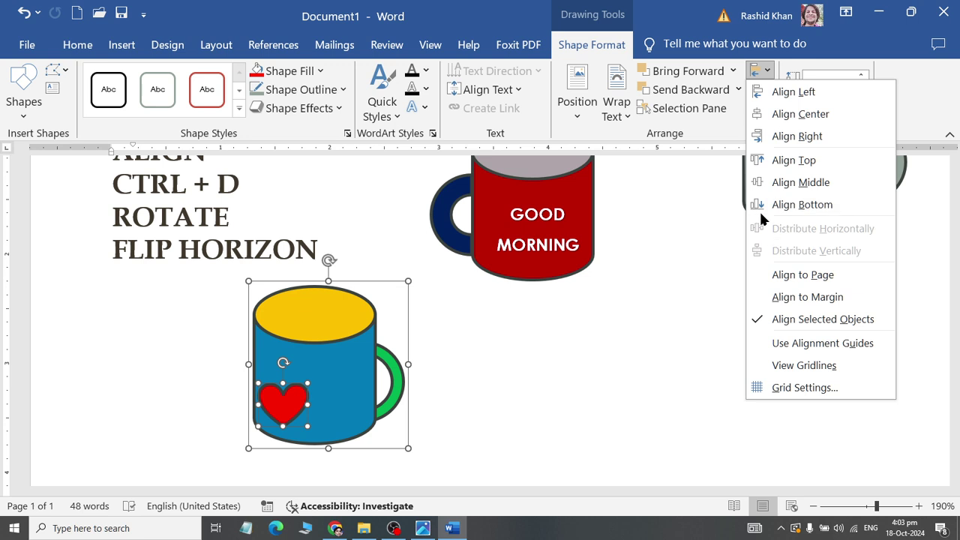
left_click(767, 70)
left_click(767, 88)
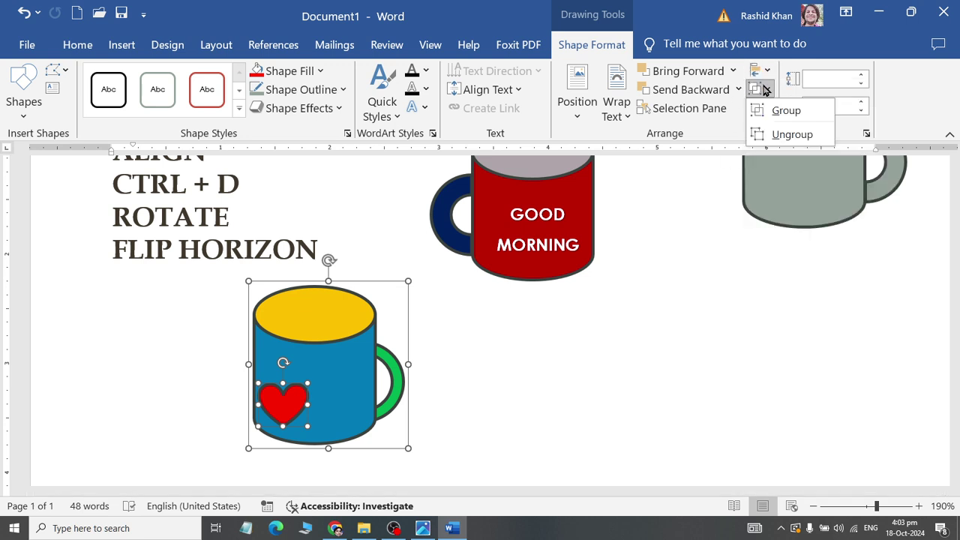
left_click(424, 299)
left_click_drag(368, 426, 249, 441)
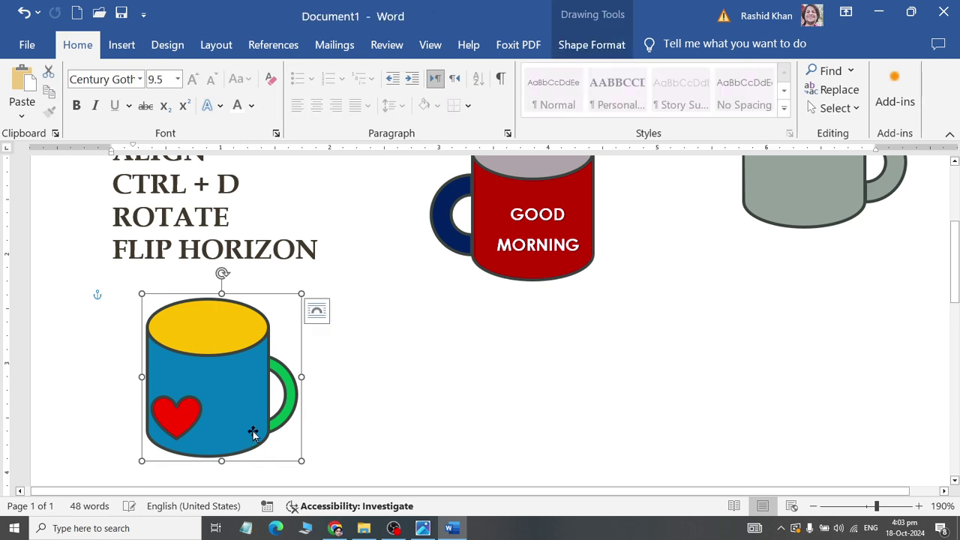
Step: Duplicate the blue heart mug and arrange the copy and original side by side in the row
key("ctrl+d")
left_click_drag(268, 456, 404, 445)
left_click_drag(534, 434, 689, 447)
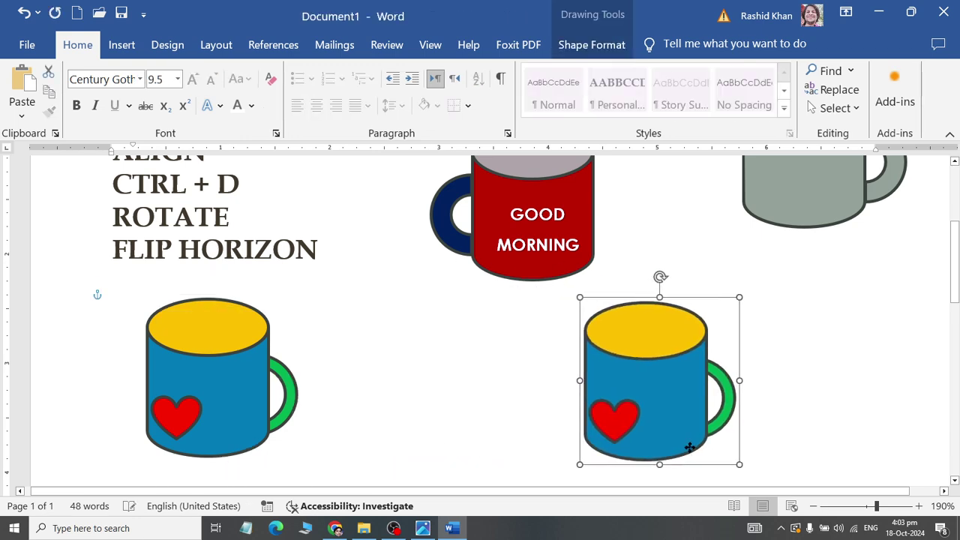
left_click_drag(267, 443, 508, 432)
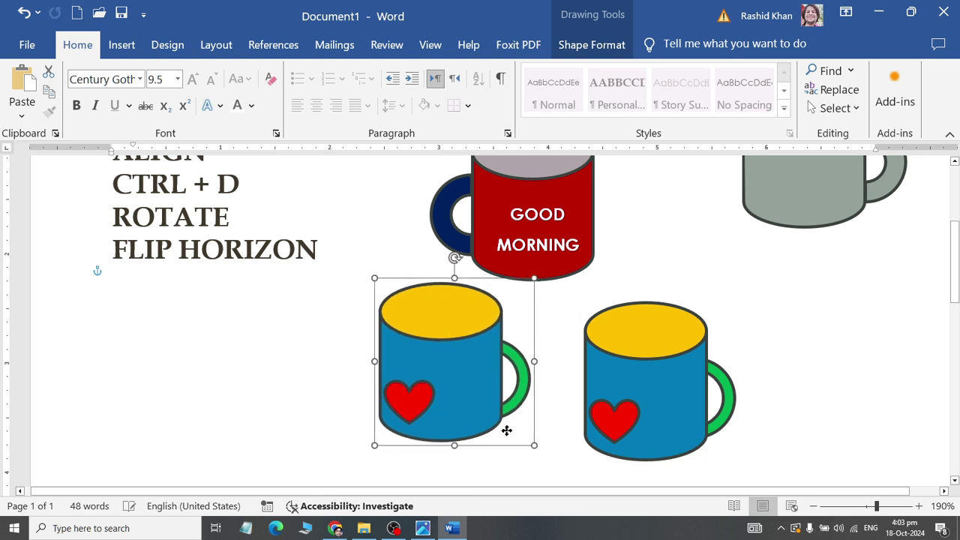
Step: Flip one mug horizontally, then place a duplicate of it at the left end of the row
left_click(621, 46)
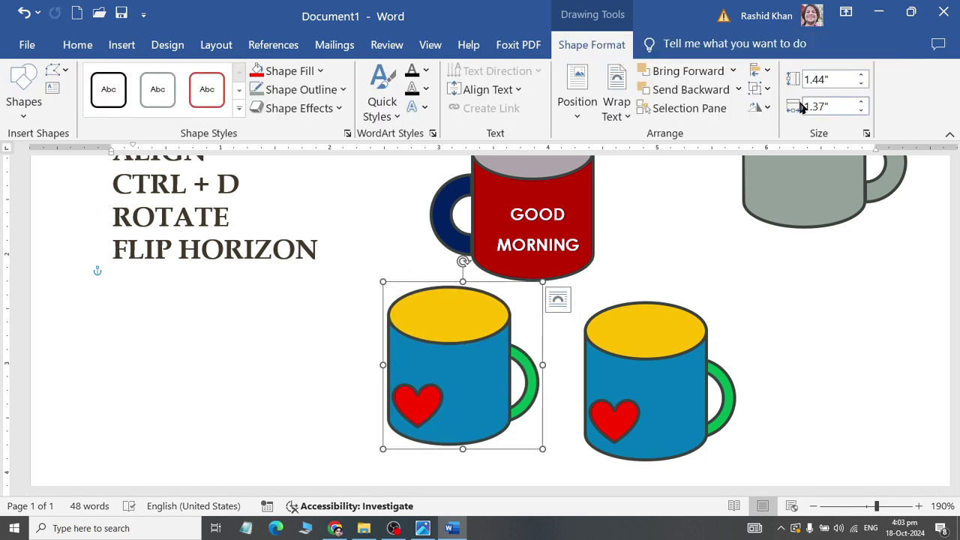
left_click(762, 108)
left_click(806, 184)
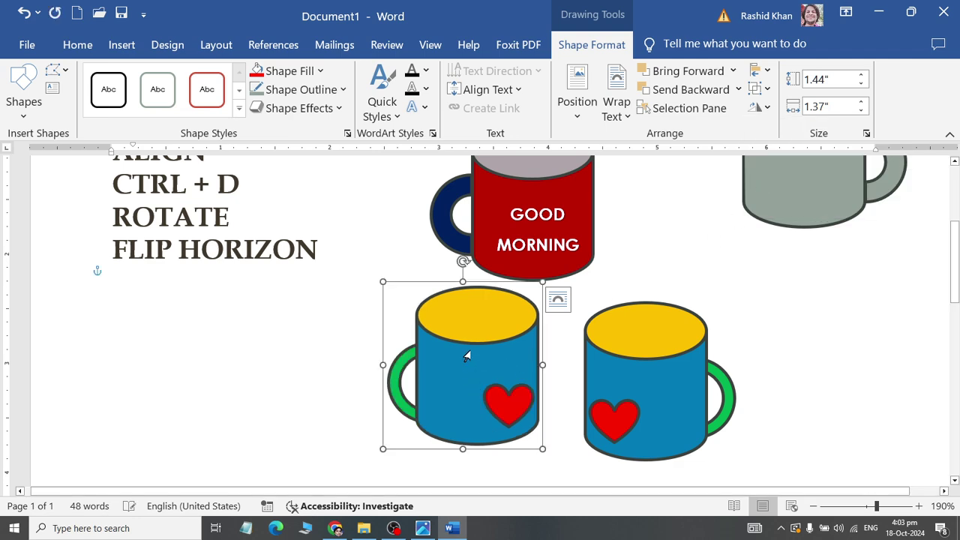
key("ctrl+d")
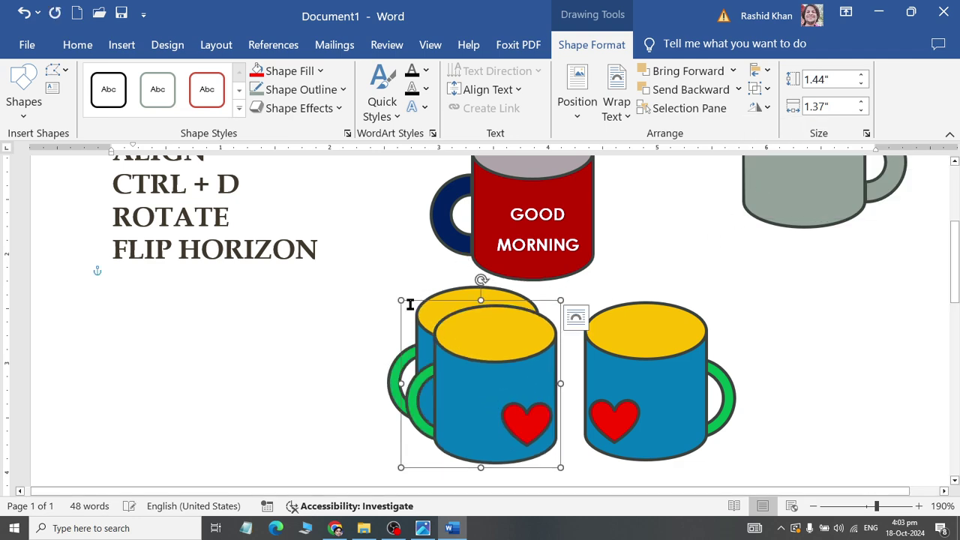
left_click_drag(448, 321, 158, 324)
Step: Copy the right-hand mug to the far right and select all four mugs together
left_click(677, 364)
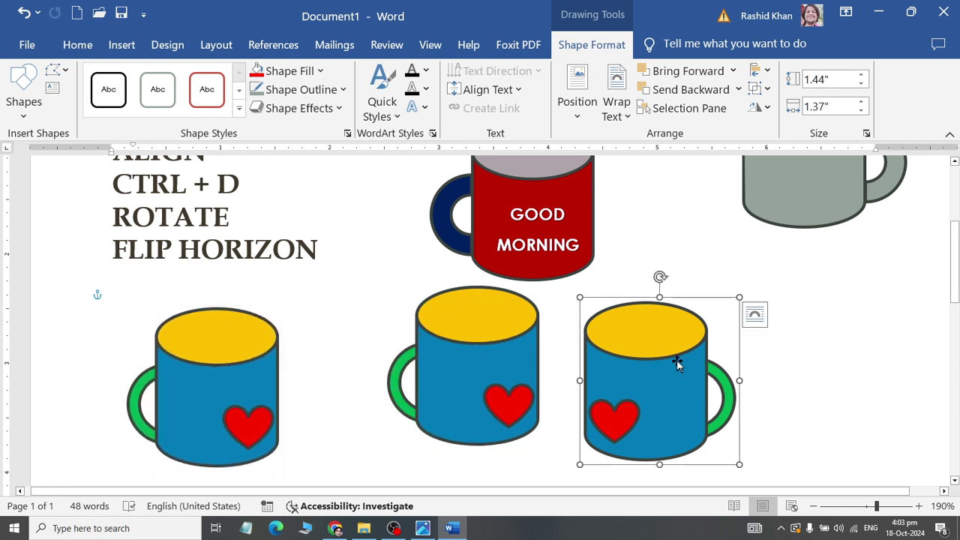
key("ctrl+d")
mouse_move(701, 360)
left_mouse_down()
mouse_move(844, 329)
mouse_move(876, 303)
left_mouse_up()
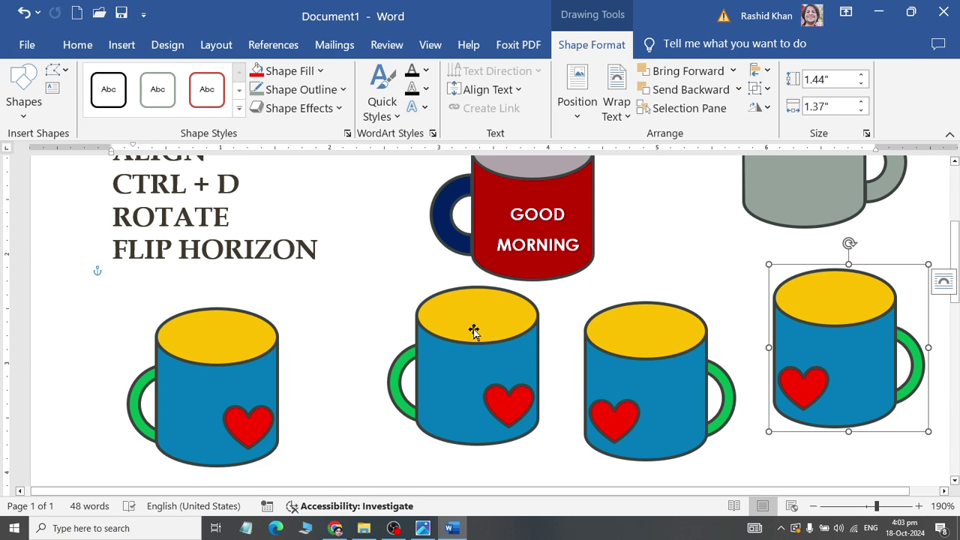
left_click(648, 327, "shift")
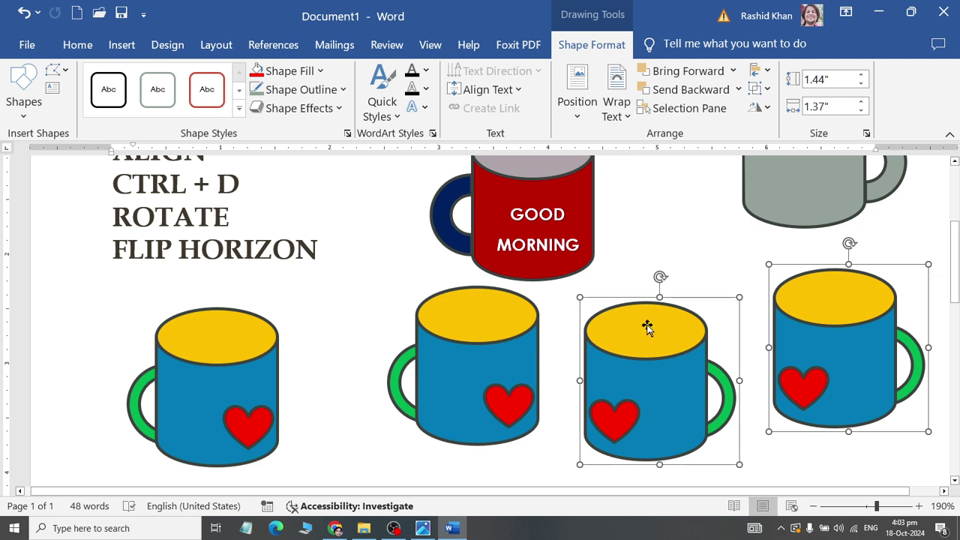
left_click(426, 329, "shift")
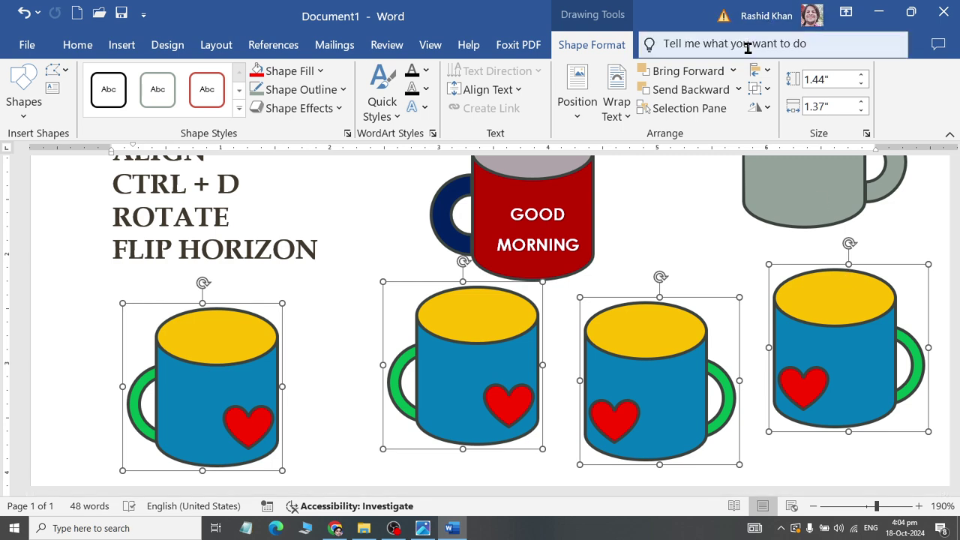
Step: Align the four selected mugs along their bottoms and distribute them horizontally
left_click(760, 71)
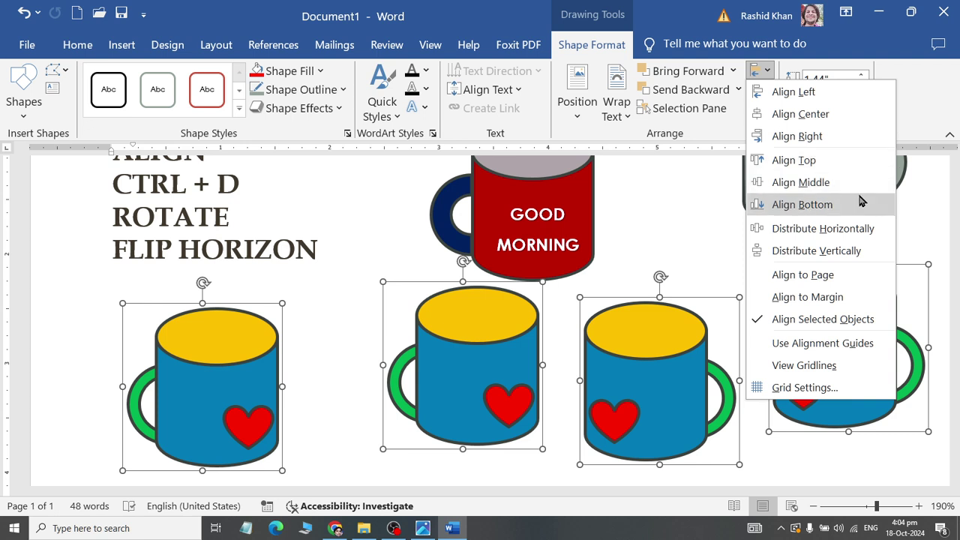
key("Escape")
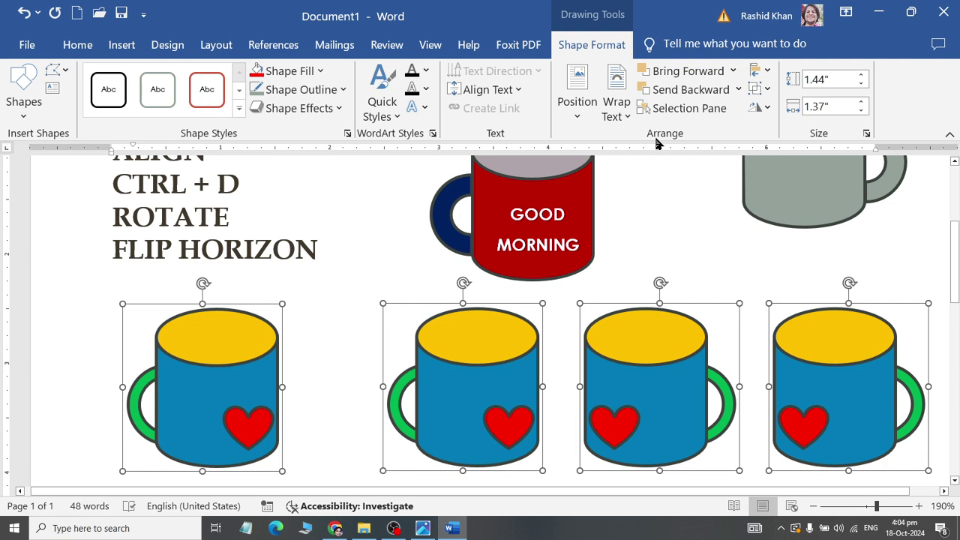
left_click(756, 70)
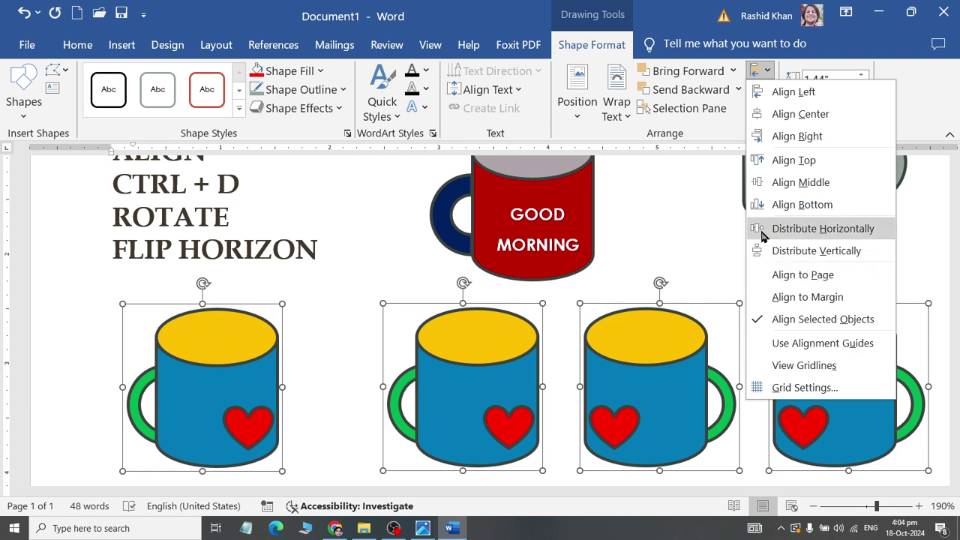
left_click(761, 236)
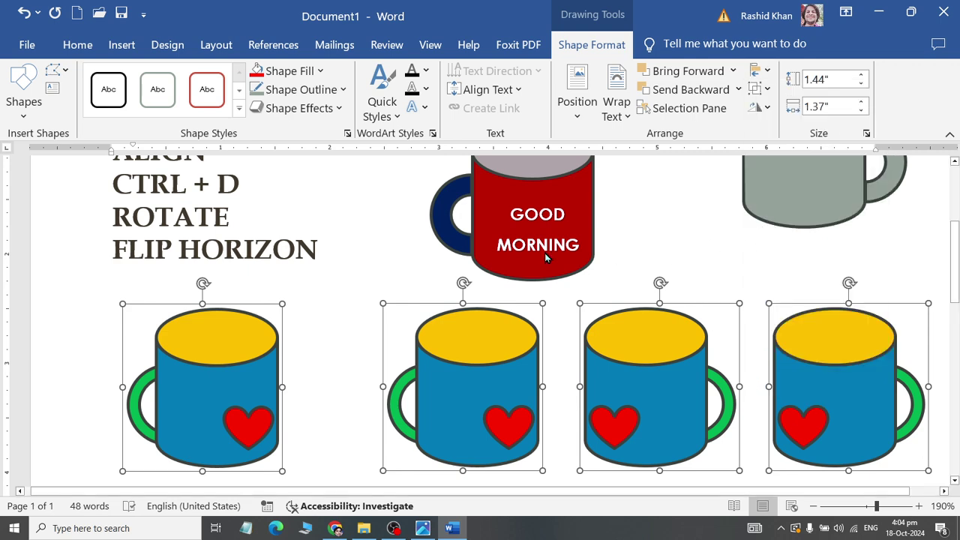
key("ctrl+y")
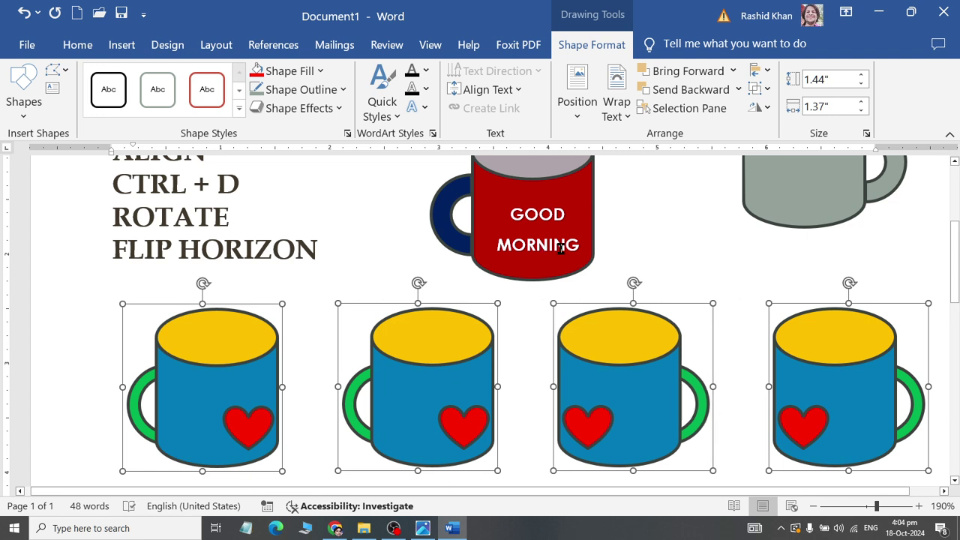
scroll(446, 315, "down", 1)
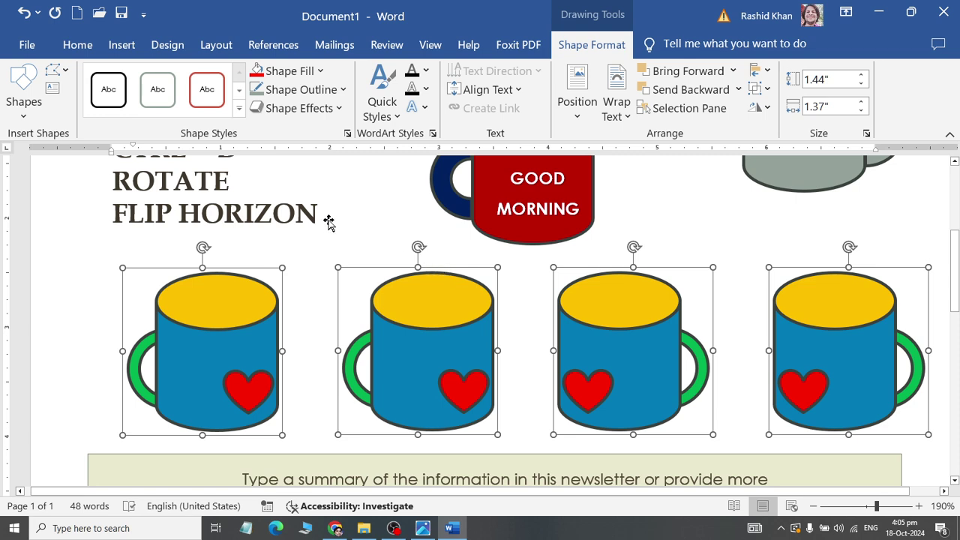
key("Escape")
scroll(344, 218, "down", 4)
scroll(343, 218, "up", 4)
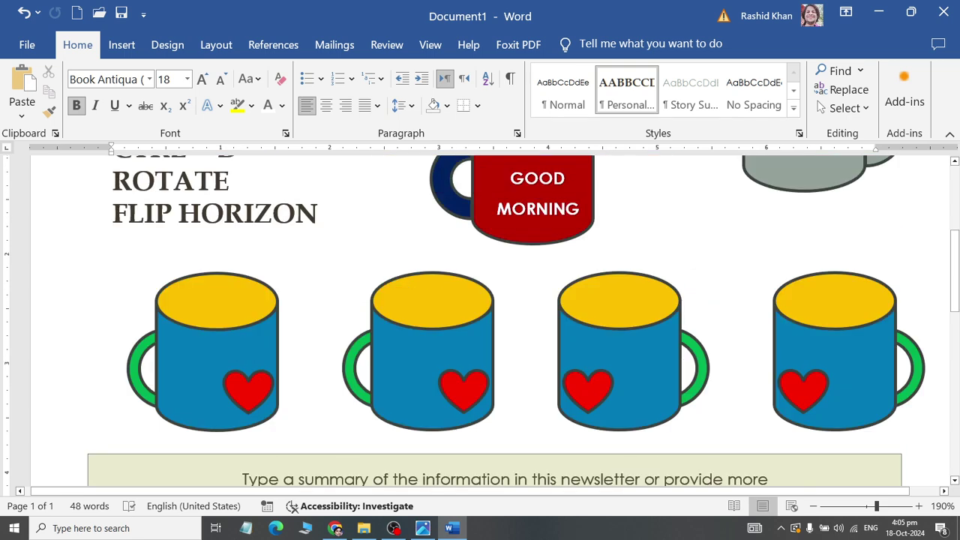
scroll(344, 218, "up", 4)
scroll(343, 218, "down", 1)
scroll(344, 218, "down", 3)
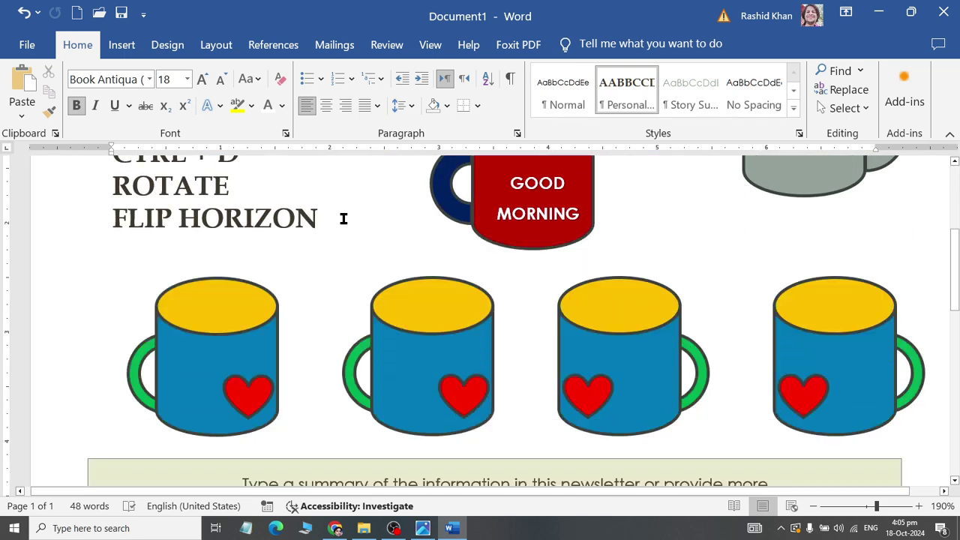